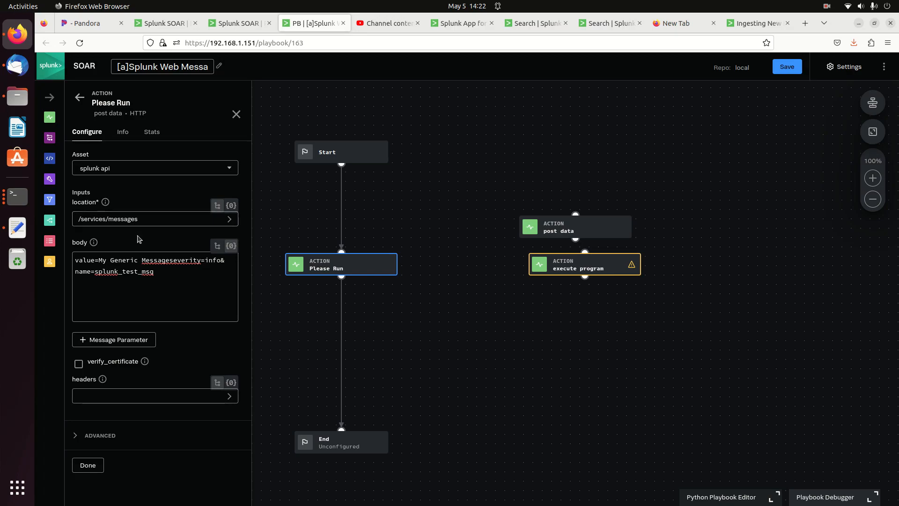
Test the playbook on event ID 1 in the playbook debugger
drag(99, 260, 173, 259)
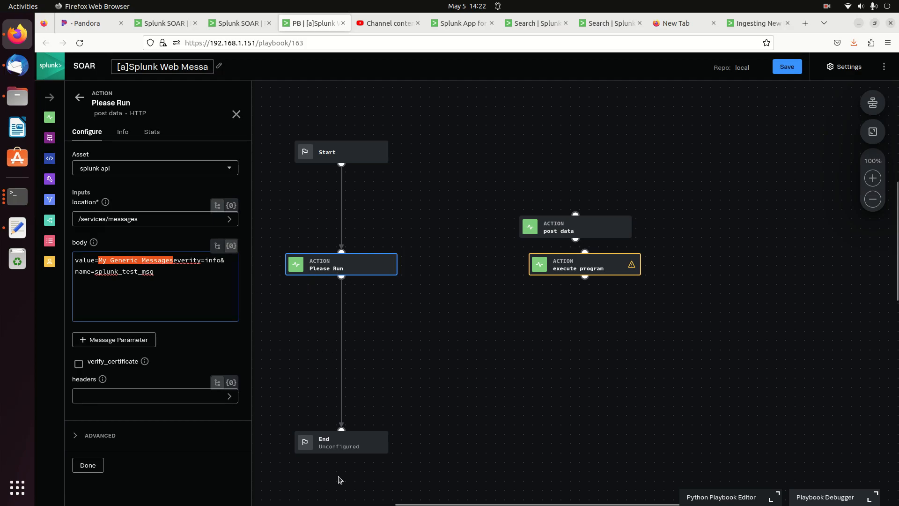
click(830, 497)
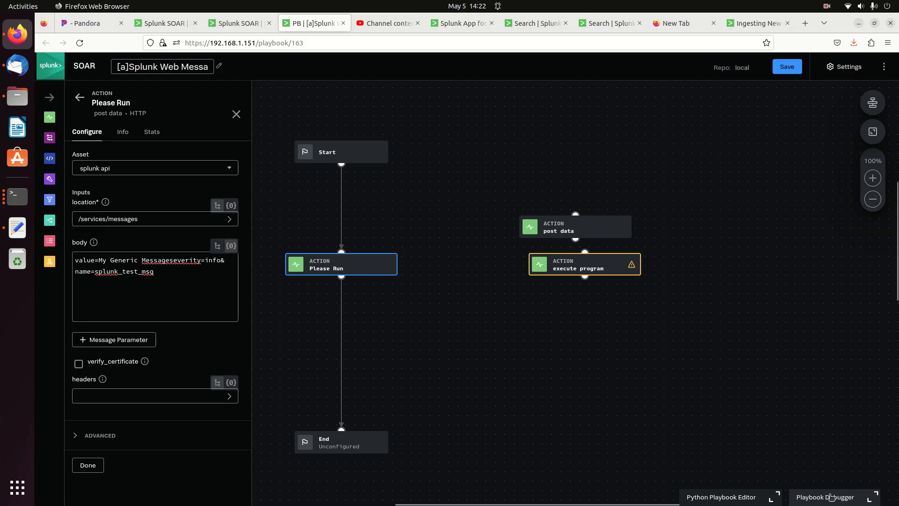
double_click(119, 299)
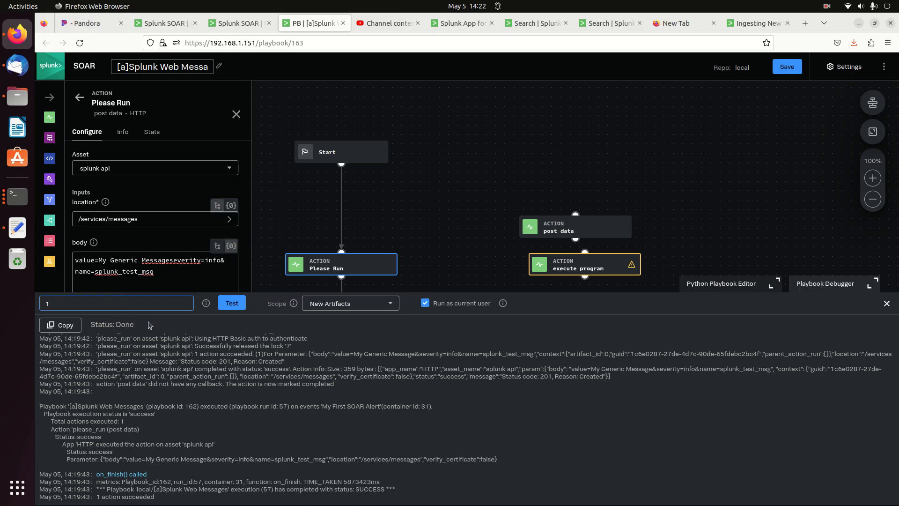
key(Return)
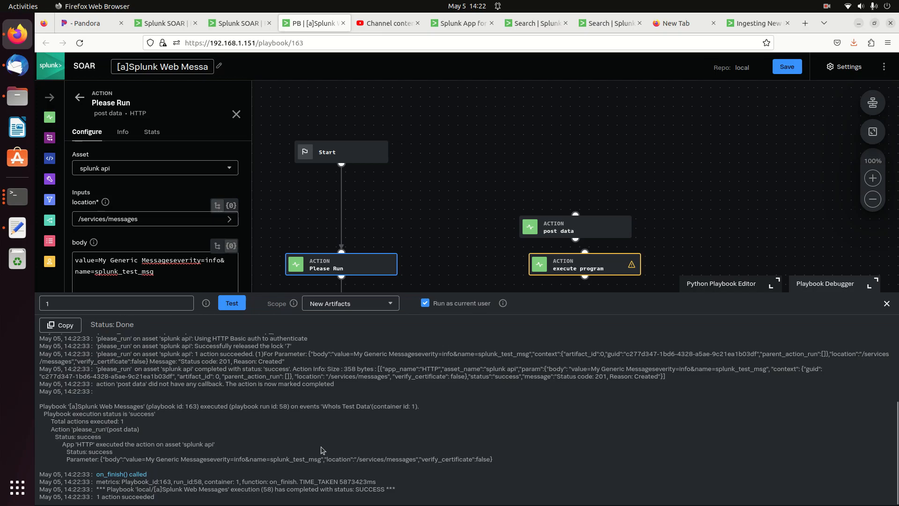
click(458, 201)
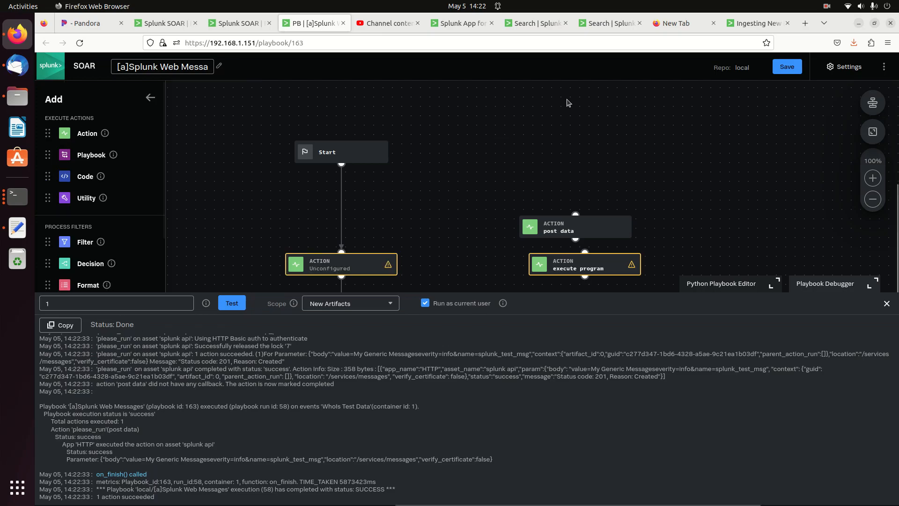
Switch to the Splunk Enterprise page, reload it and check the posted notification among its system messages
click(755, 26)
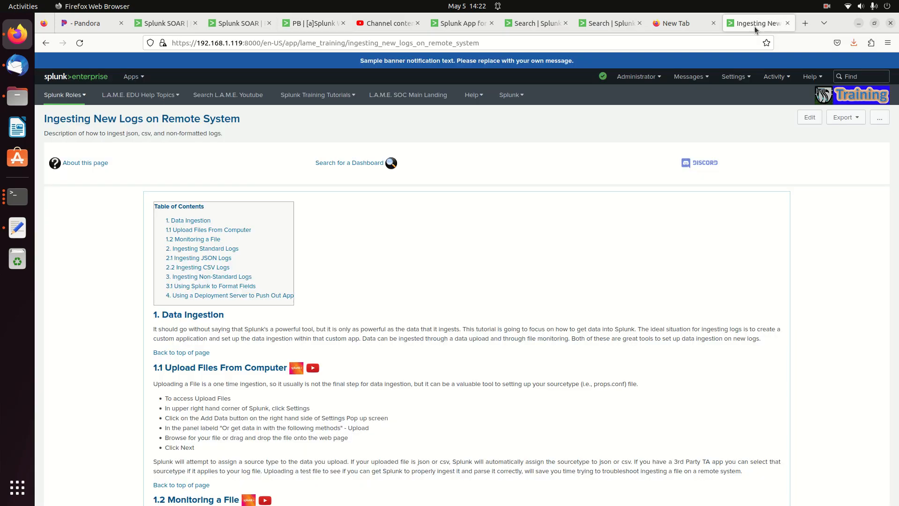
click(79, 46)
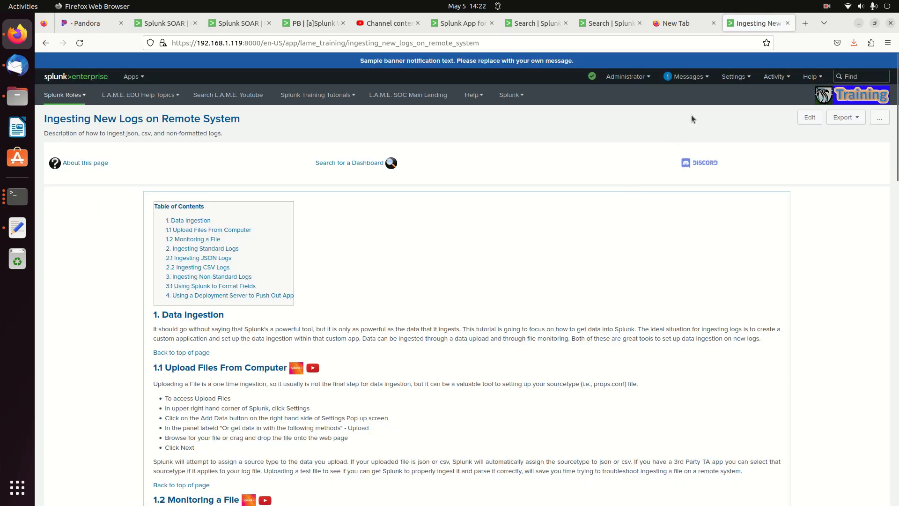
click(694, 83)
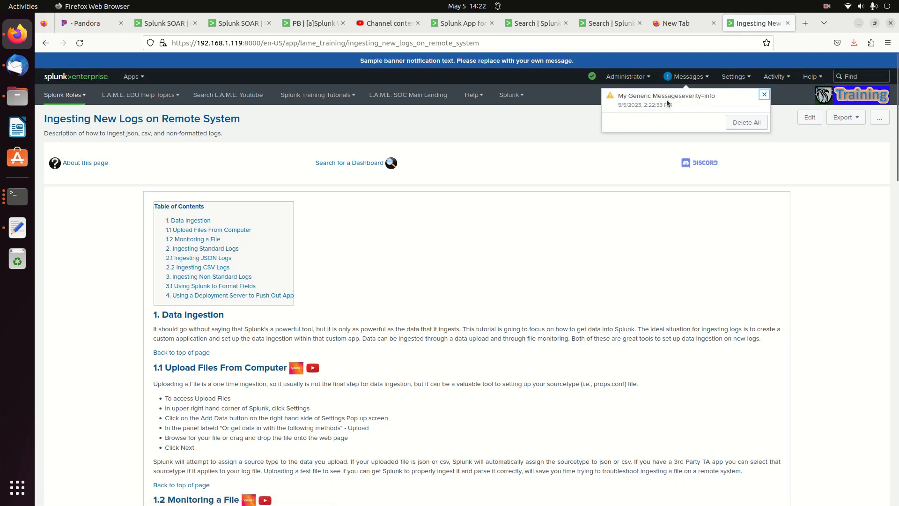
drag(683, 96, 716, 100)
click(685, 99)
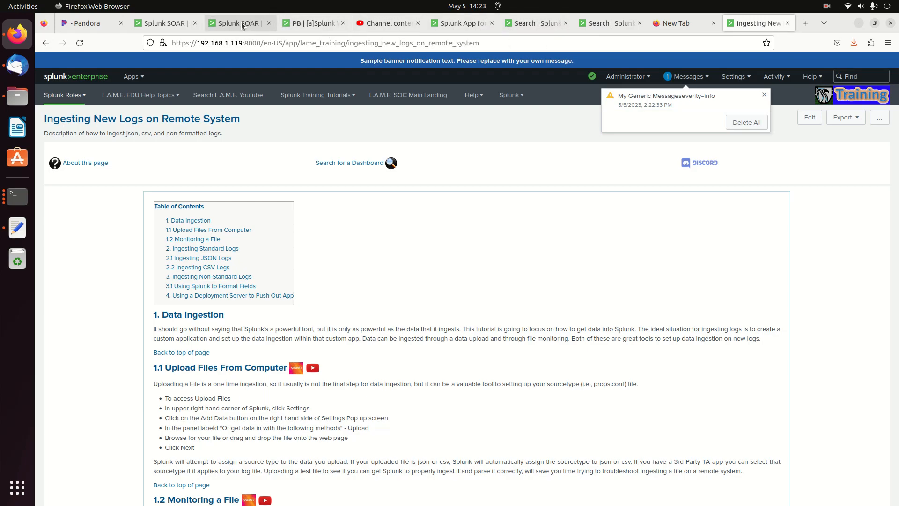
Return to the playbook and add a message parameter {0} before the message text in the Please Run action's body
click(323, 23)
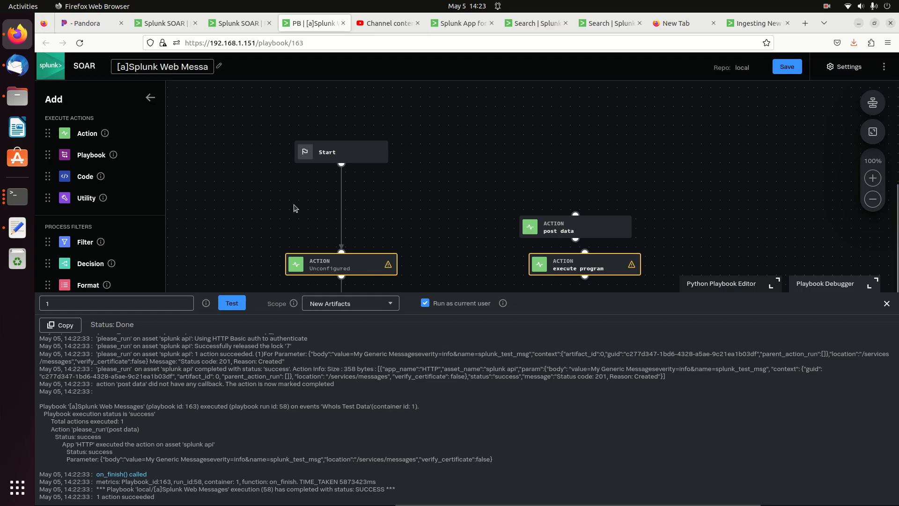
click(324, 265)
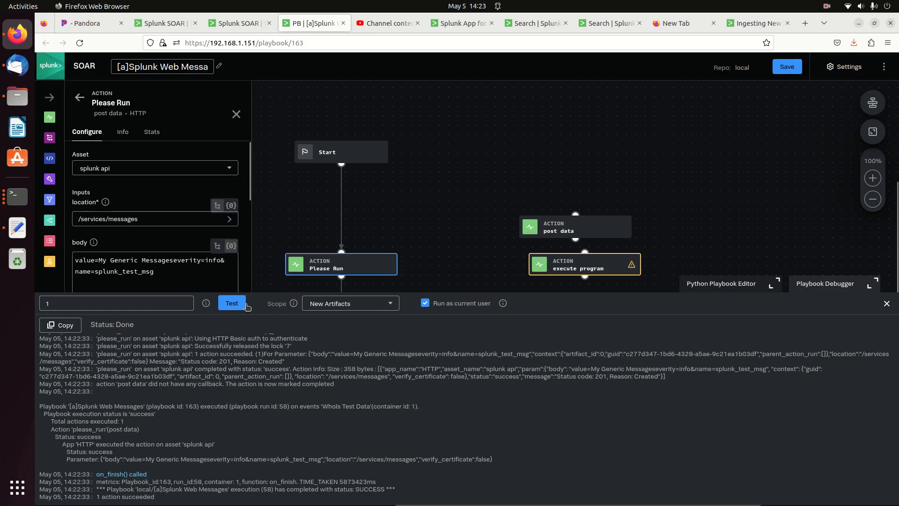
click(886, 303)
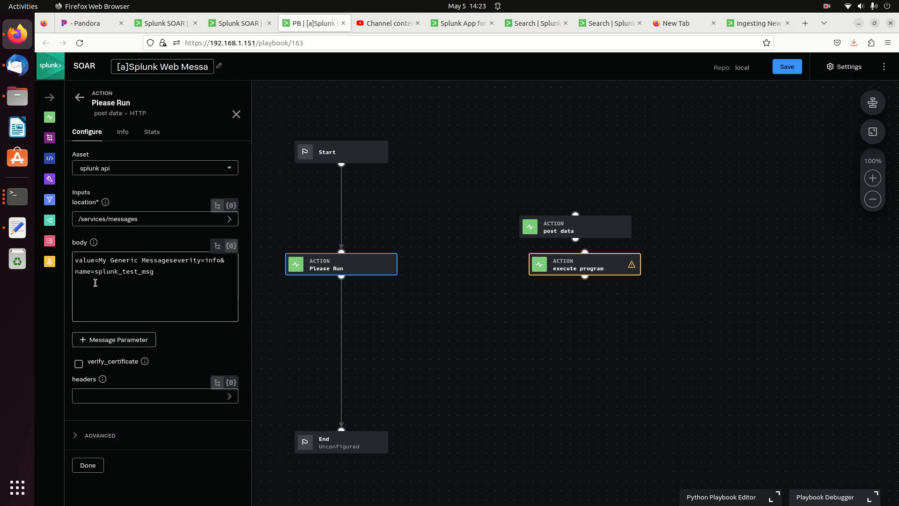
drag(101, 258, 166, 258)
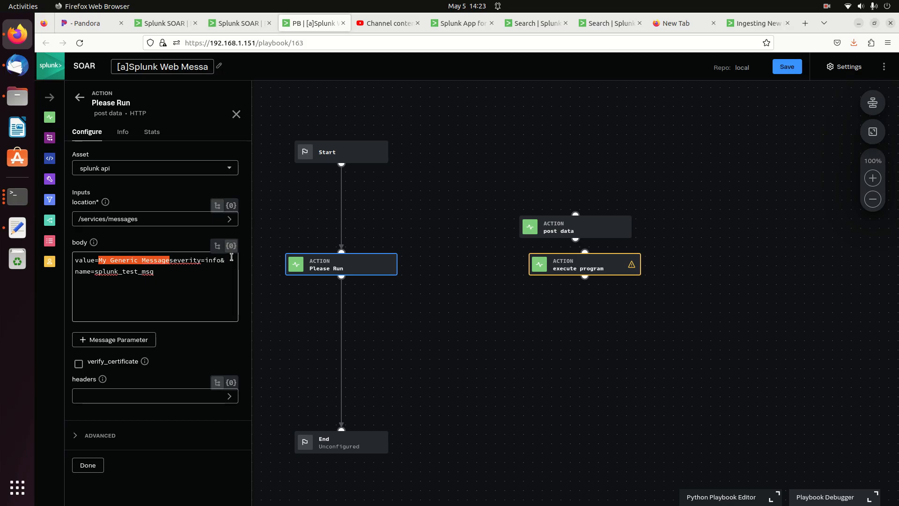
click(125, 339)
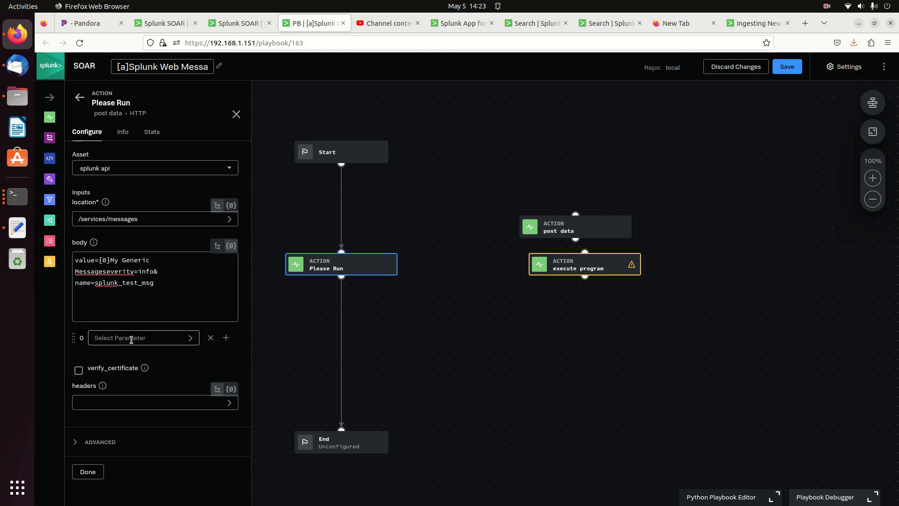
Set message parameter 0 to the artifact field path artifact:*.cef.someVariable
click(141, 338)
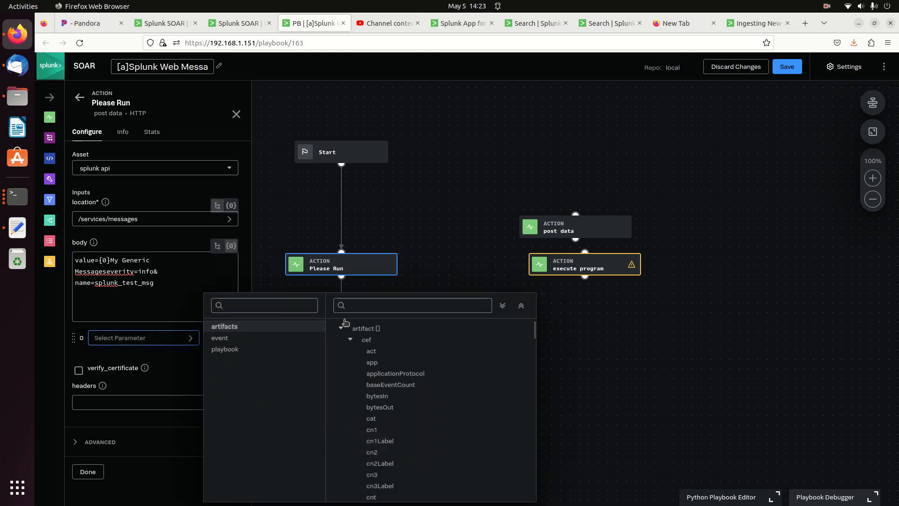
click(379, 352)
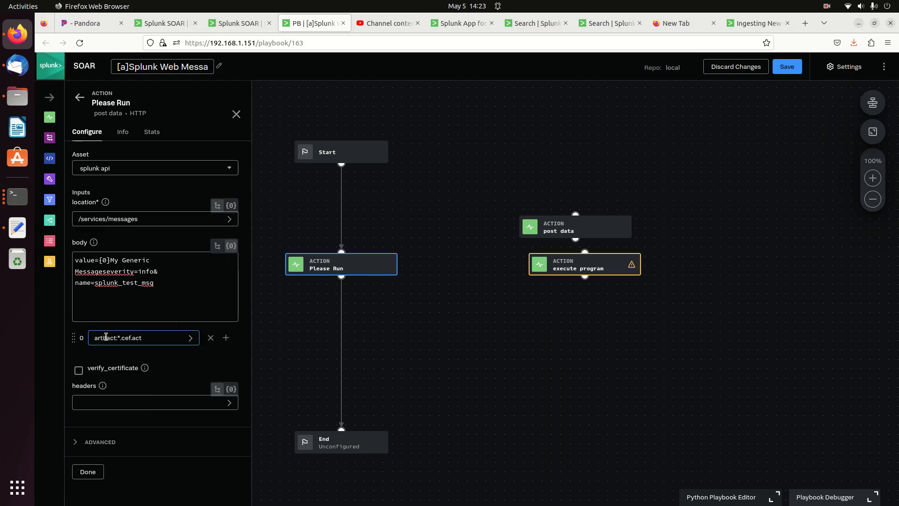
double_click(150, 336)
text(someVariable)
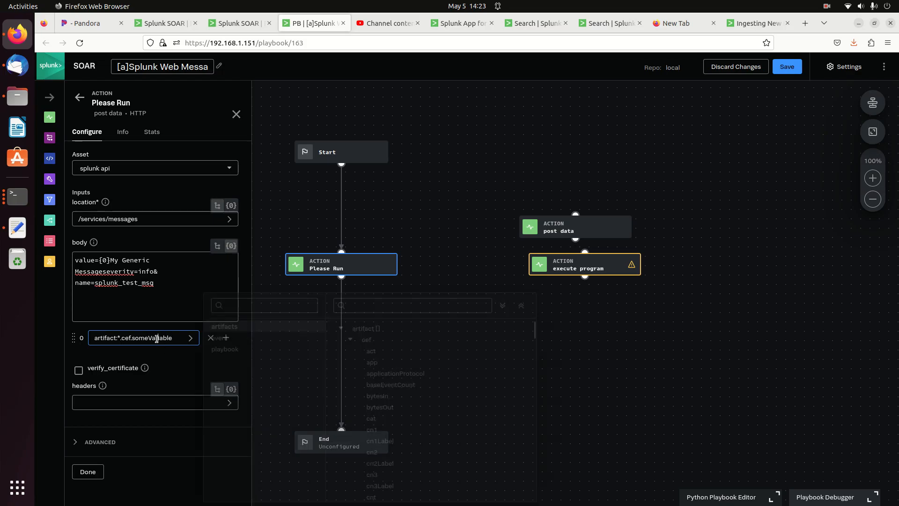
triple_click(157, 338)
double_click(156, 338)
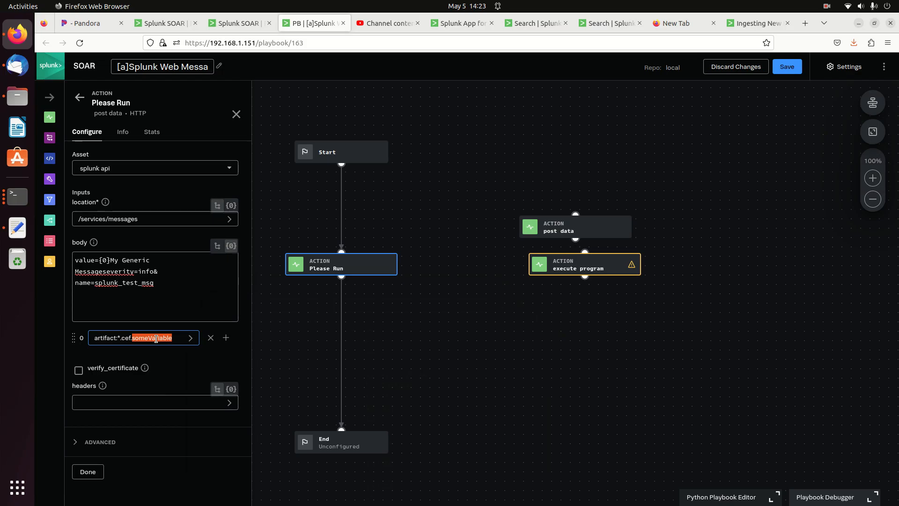
Remove "My Generic Message" from the body, leaving value={0}severity=info&name=splunk_test_msg, then finish and reopen the Please Run action
click(113, 259)
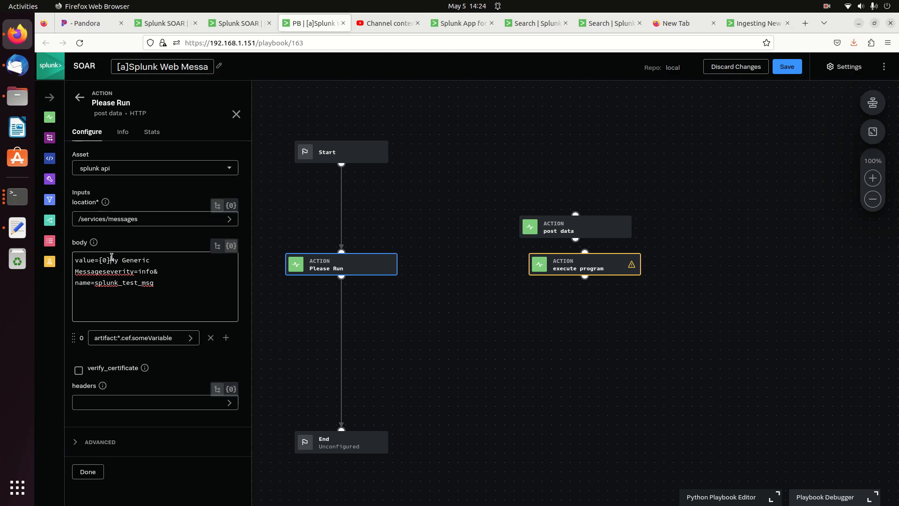
key(Delete)
key(Delete)
key(Delete)
key(Delete)
key(Delete)
key(Delete)
key(Delete)
key(Delete)
key(Delete)
key(Delete)
key(Delete)
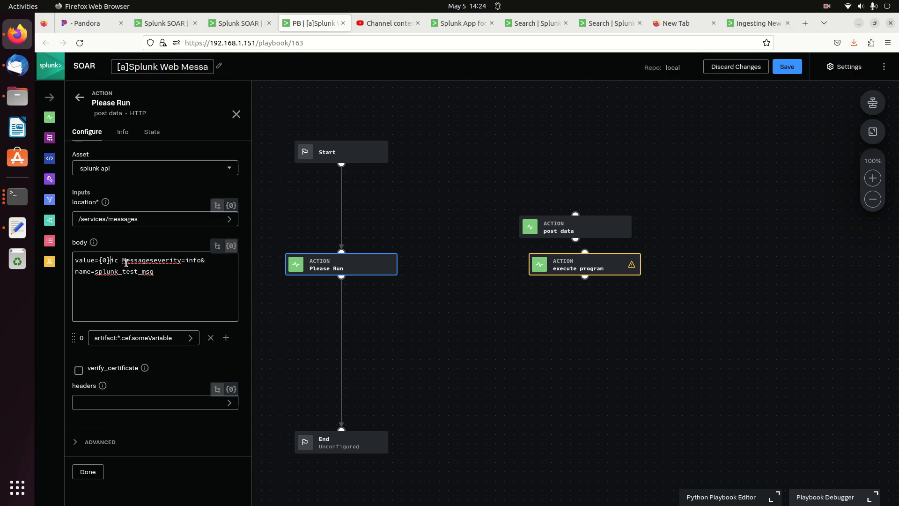
key(Delete)
key(Delete)
key(Delete)
key(Delete)
key(Delete)
key(Delete)
key(Delete)
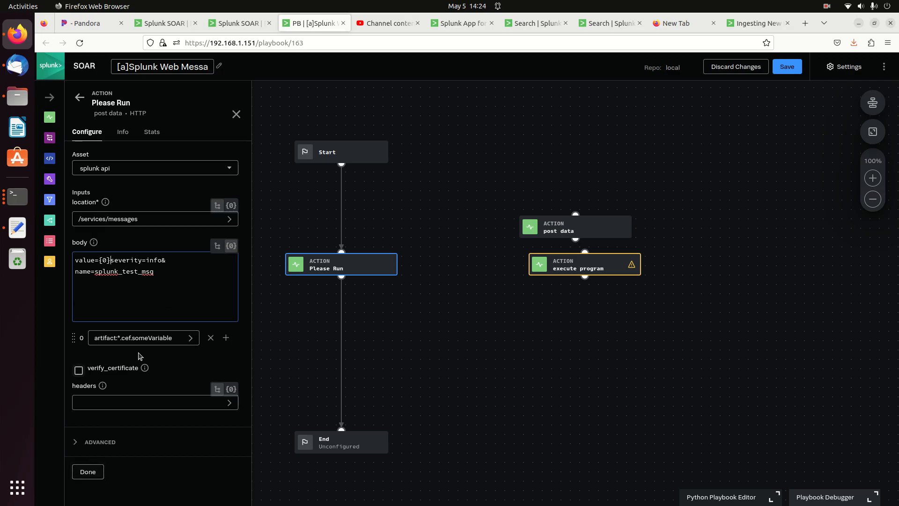
click(86, 471)
click(376, 266)
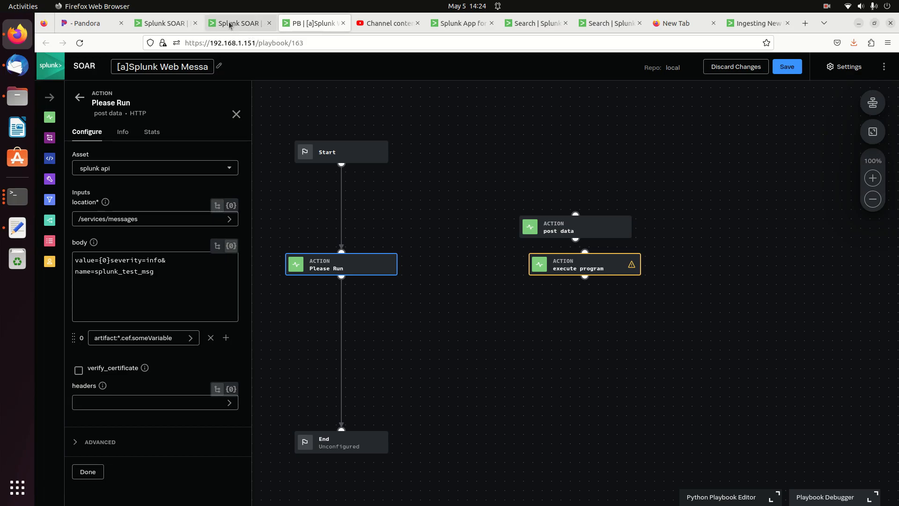
Examine the foo field and its value in the artifact details of the ad hoc search result event
click(166, 23)
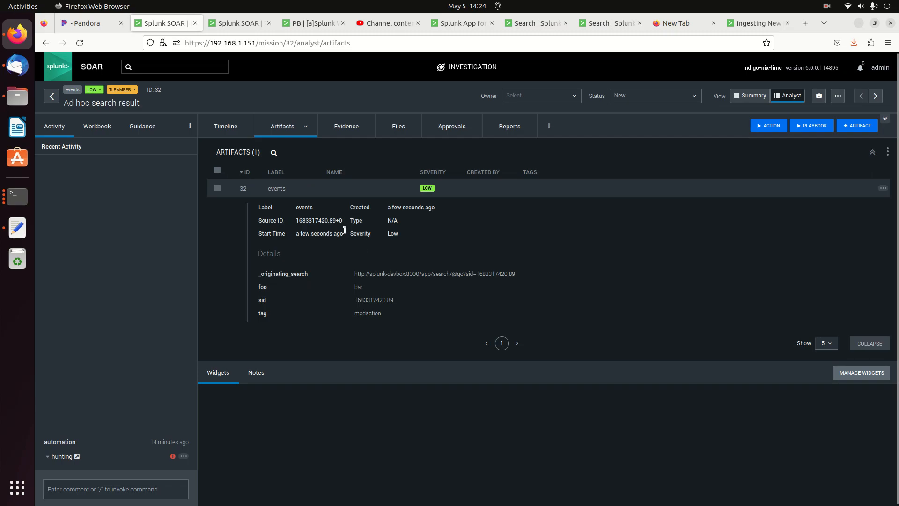
double_click(263, 288)
click(364, 290)
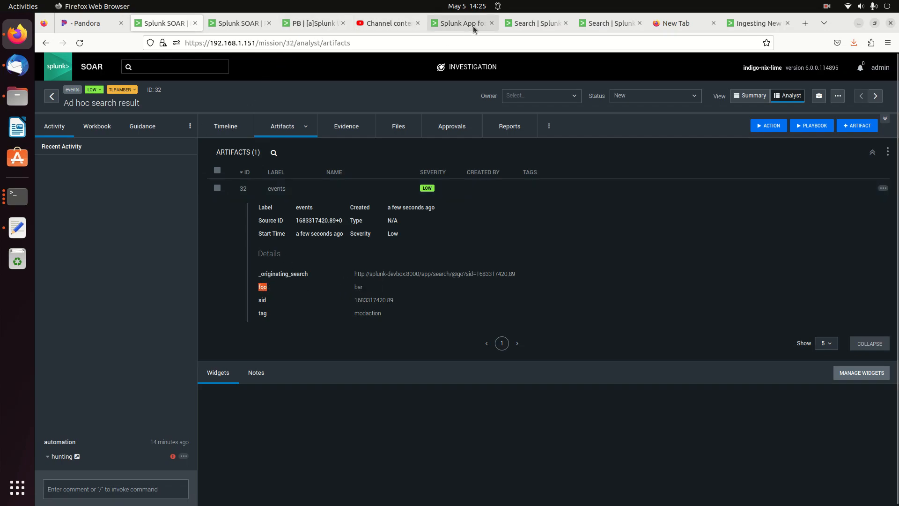
Set message parameter 0 of the Please Run action to artifact:*.cef.foo and finish its configuration
click(322, 27)
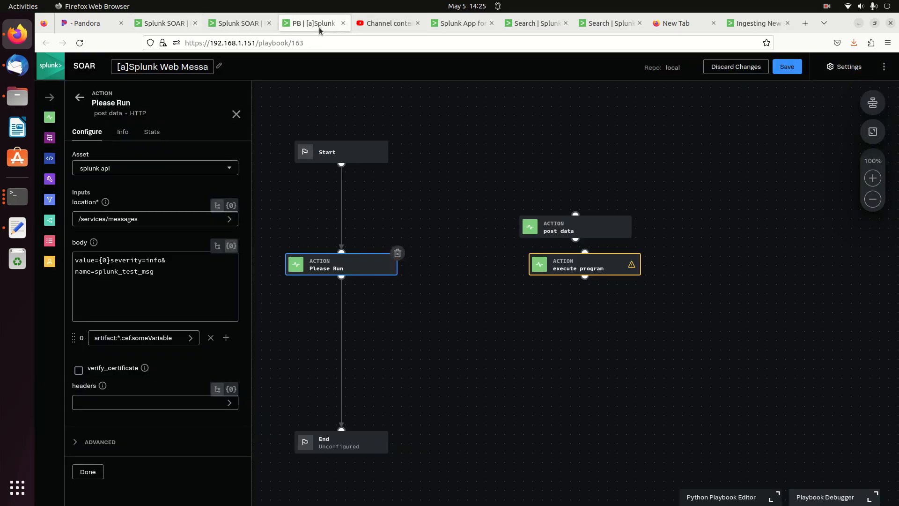
click(155, 340)
double_click(155, 340)
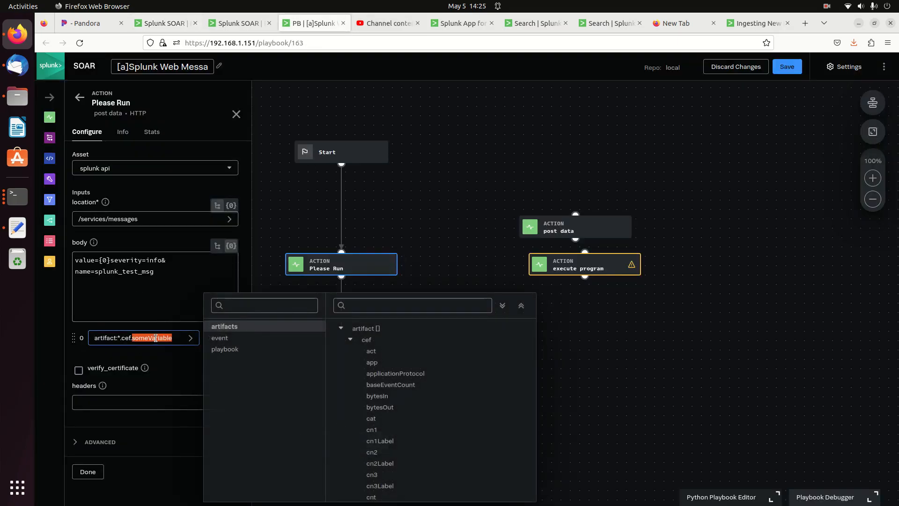
text(foo)
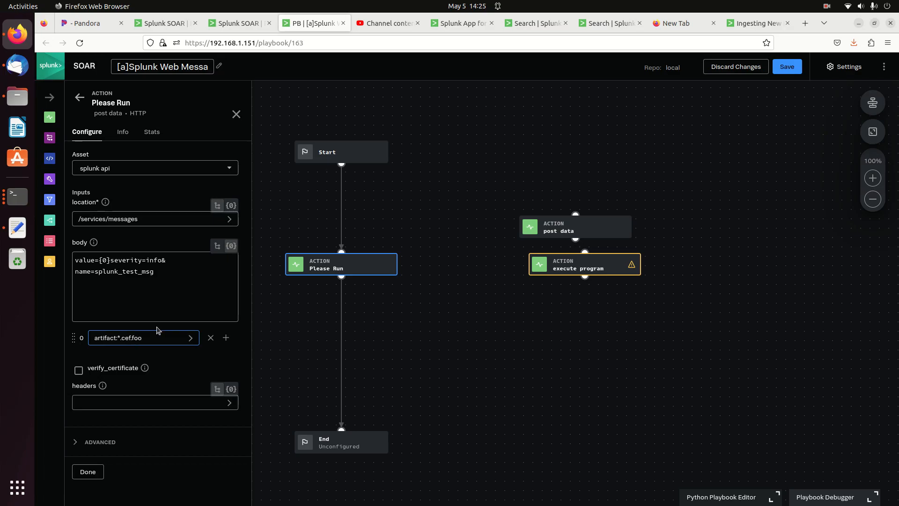
click(162, 21)
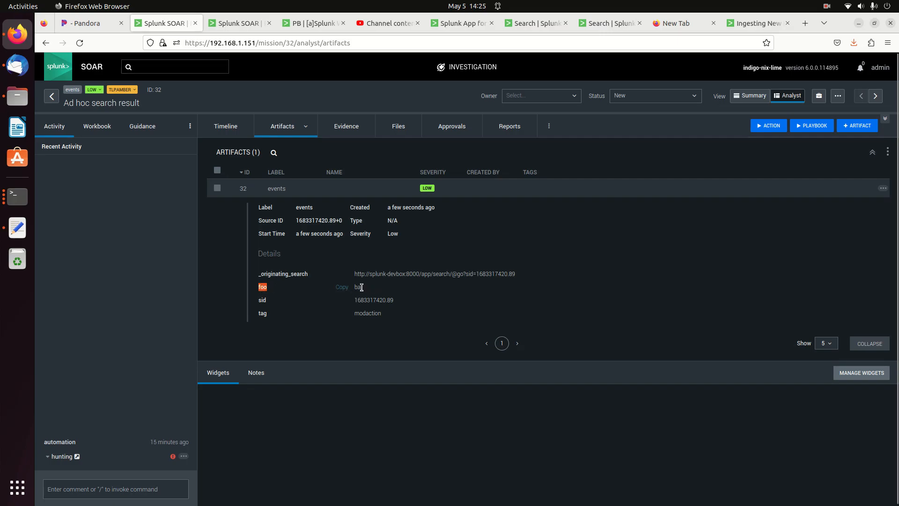
click(292, 25)
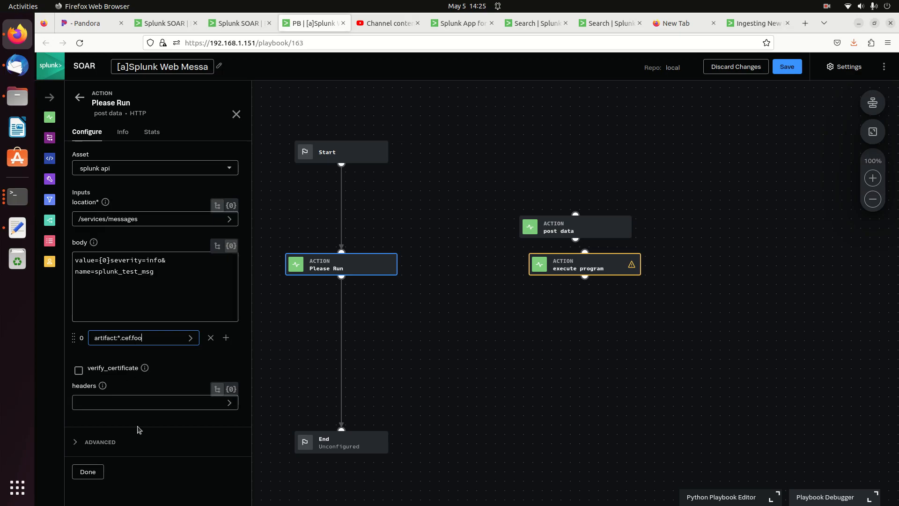
click(87, 474)
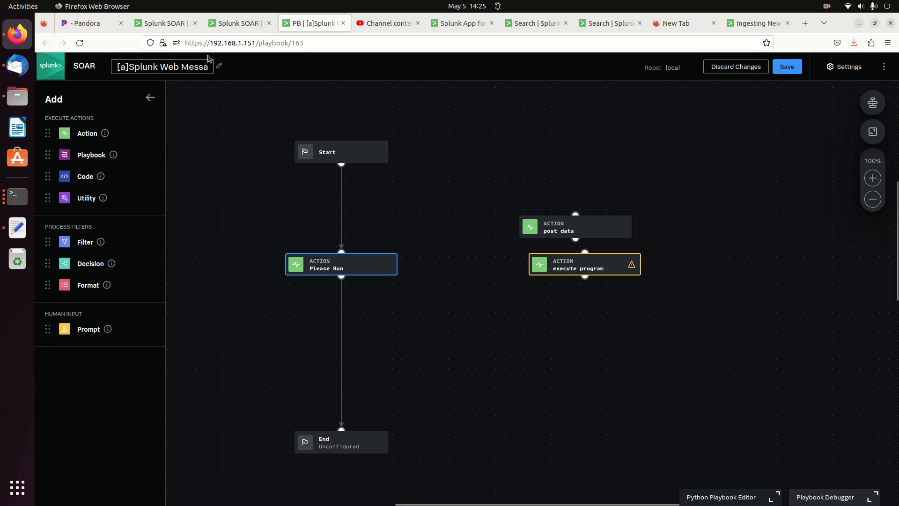
Look up the ID of the ad hoc search result event and return to the playbook
click(225, 24)
click(166, 24)
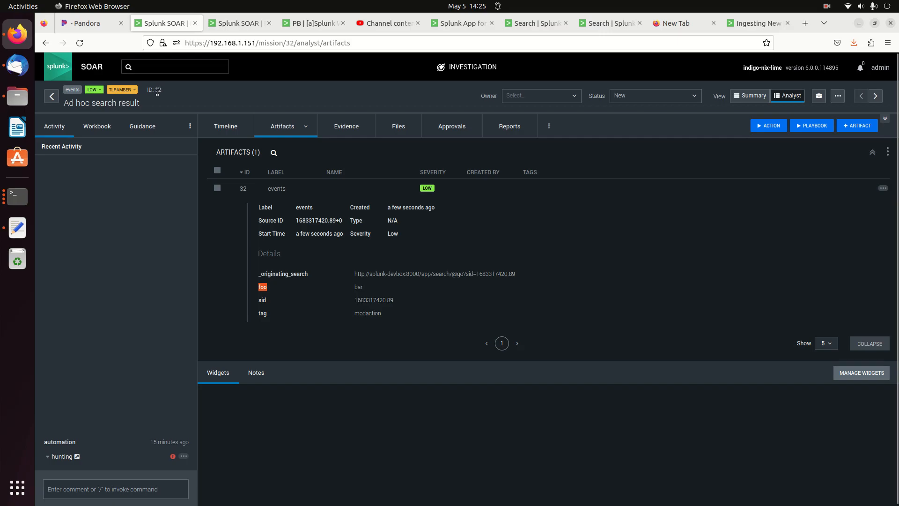
click(311, 23)
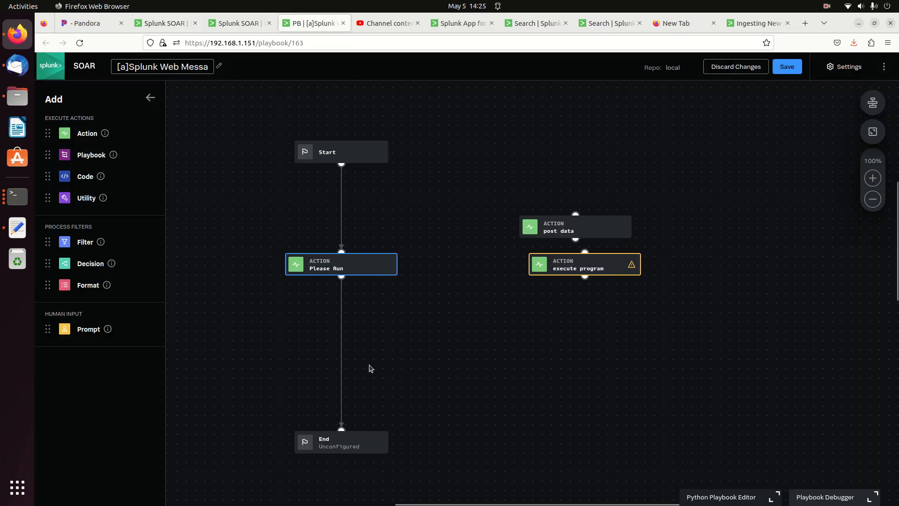
Save the playbook, test it in the debugger against event ID 32 with the New Artifacts scope, and close the debugger
click(837, 500)
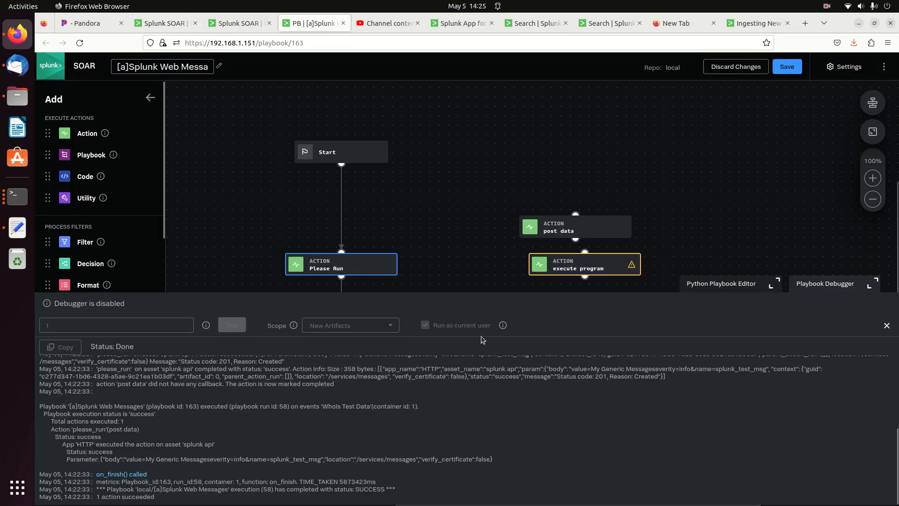
click(787, 67)
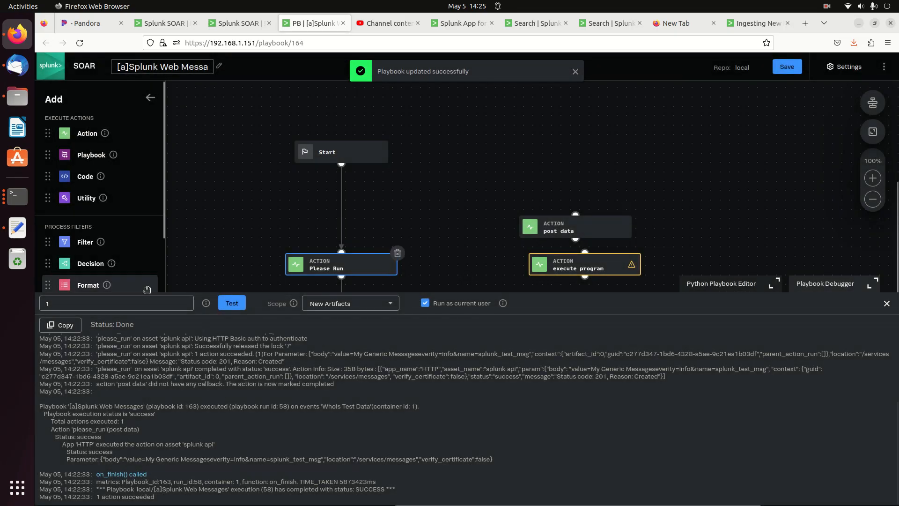
double_click(121, 302)
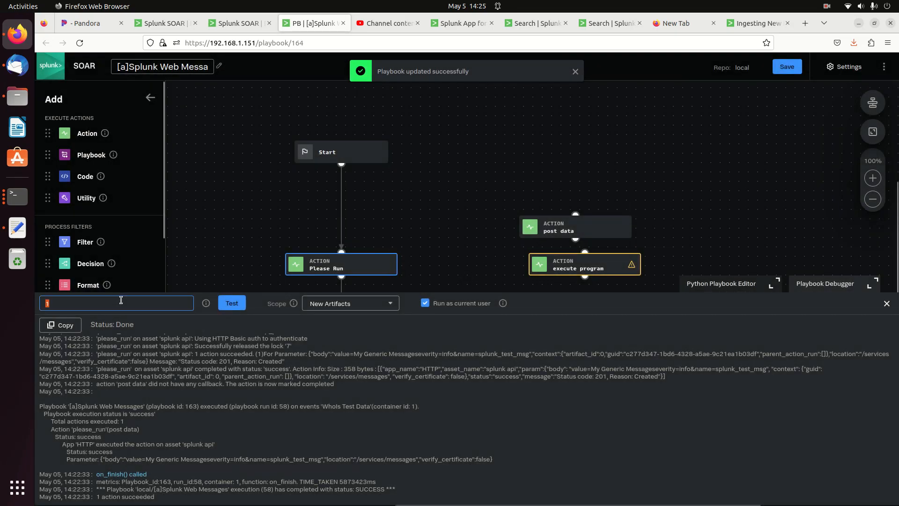
click(233, 305)
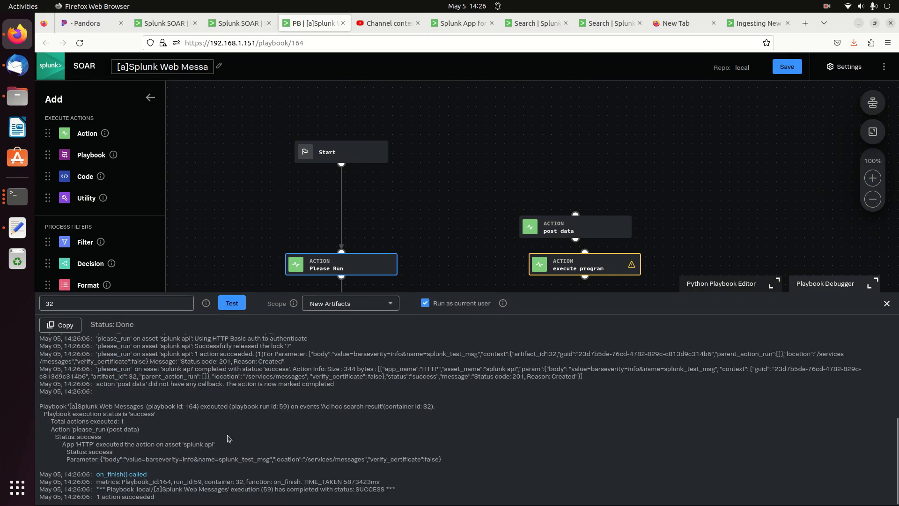
click(242, 166)
click(888, 307)
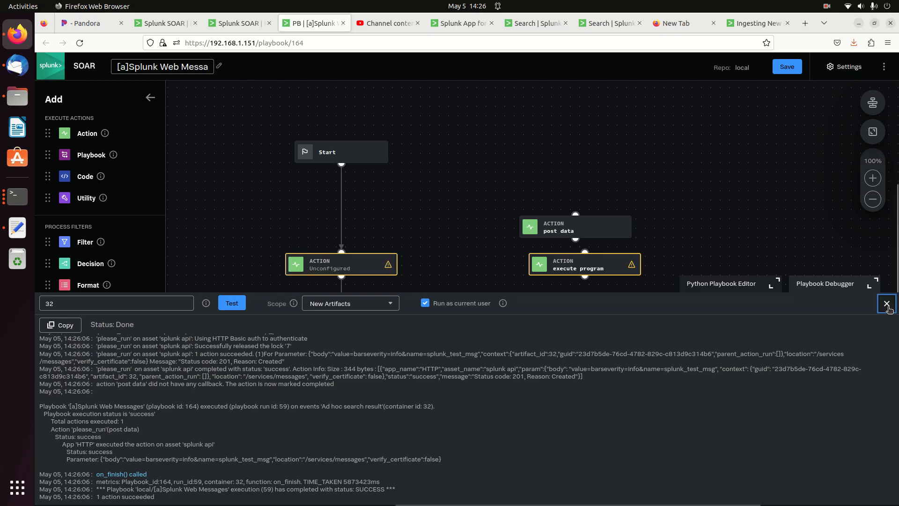
Reload the Splunk Enterprise page and view the message posted by the first test on event 32
click(743, 28)
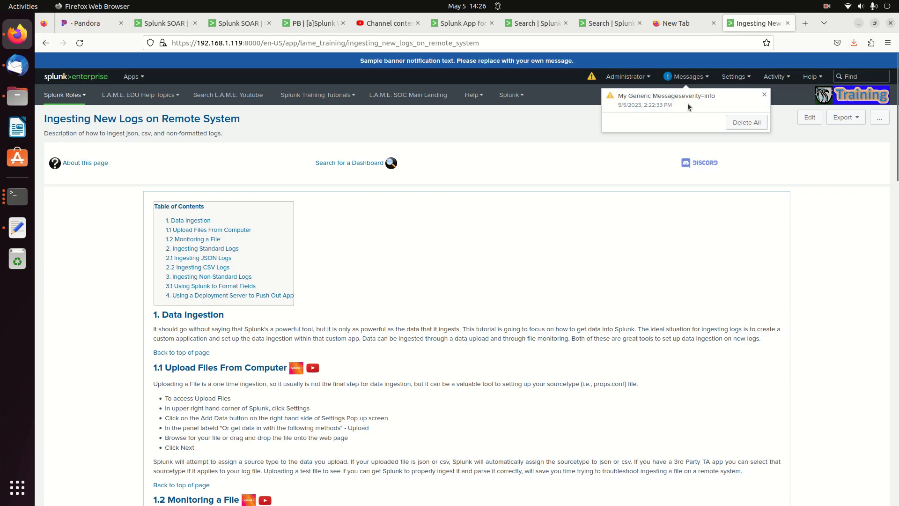
click(79, 43)
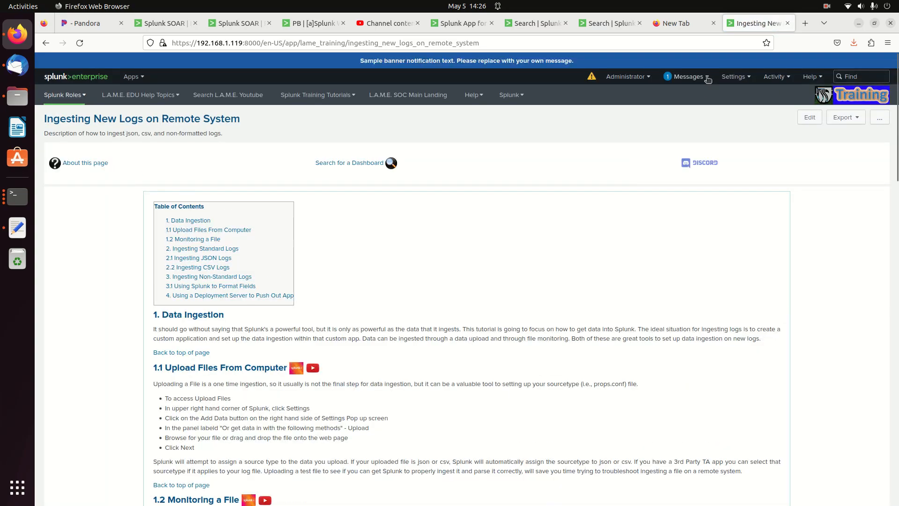
click(708, 78)
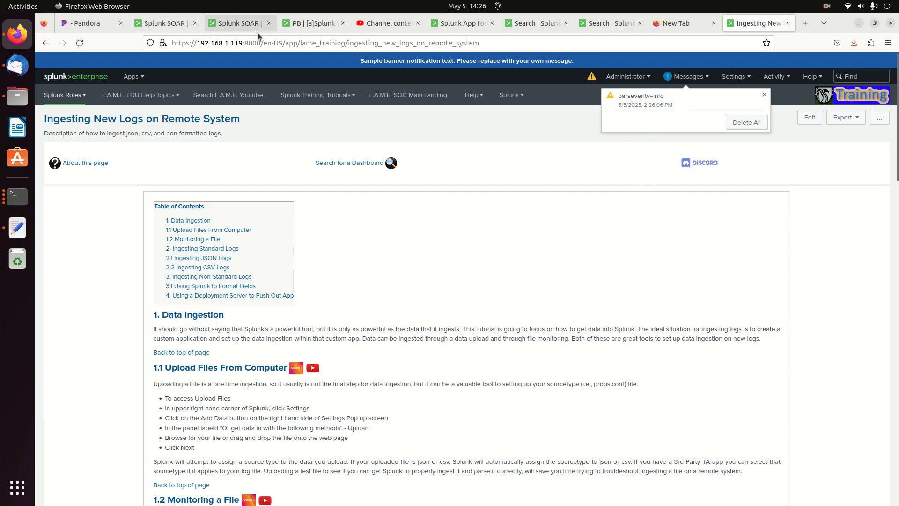
Insert the missing & before severity in the Please Run body, giving value={0}&severity=info&name=splunk_test_msg, and finish the action's configuration
click(309, 24)
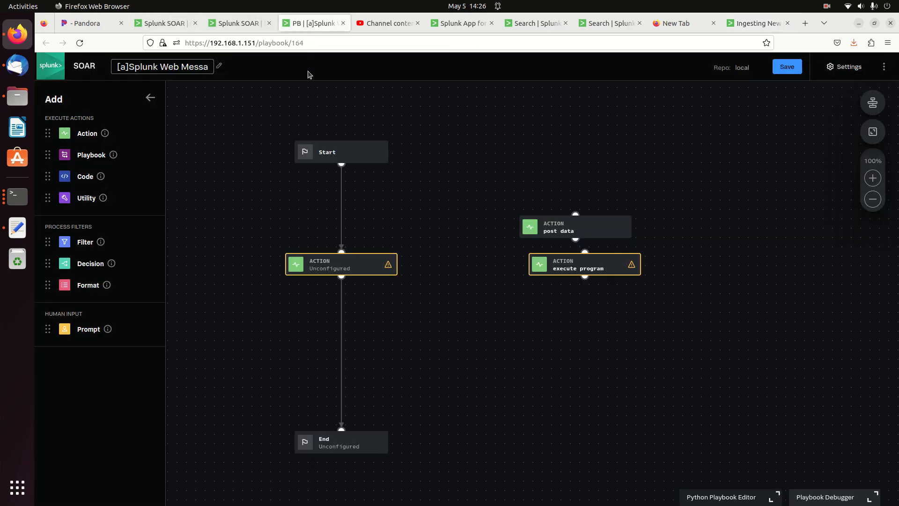
click(326, 258)
click(110, 259)
text(&severity=info&)
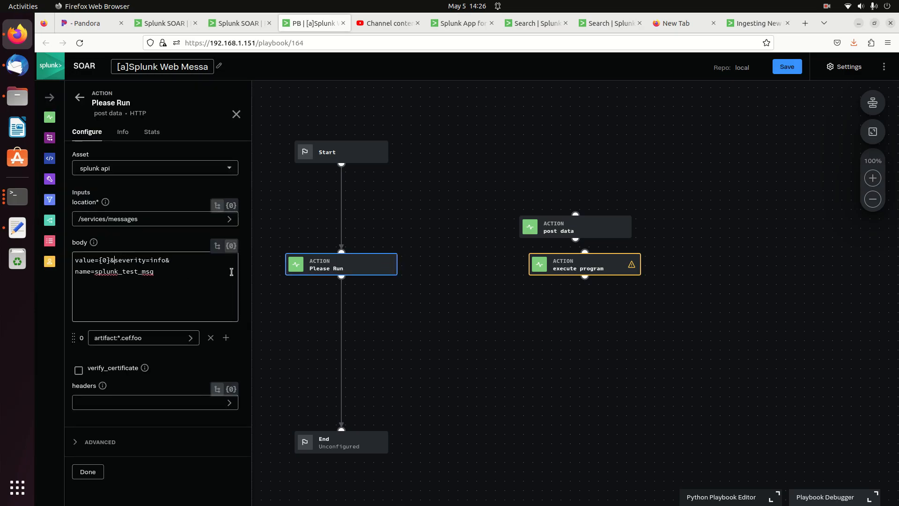
click(91, 473)
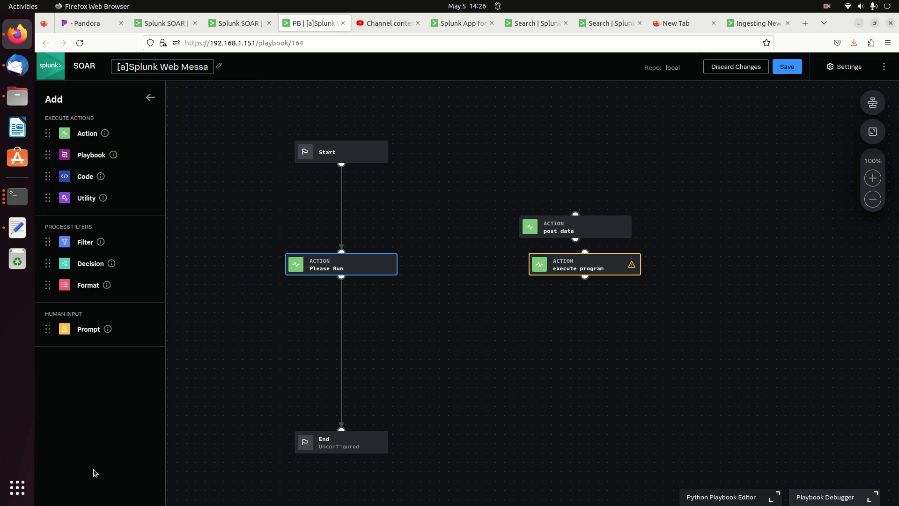
Save the corrected playbook and rerun the debugger test on event ID 32
click(785, 69)
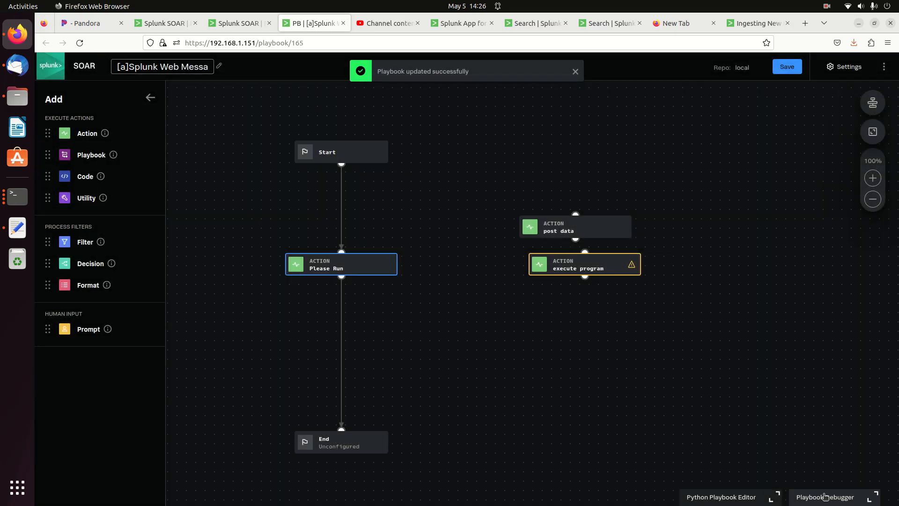
click(824, 497)
click(232, 303)
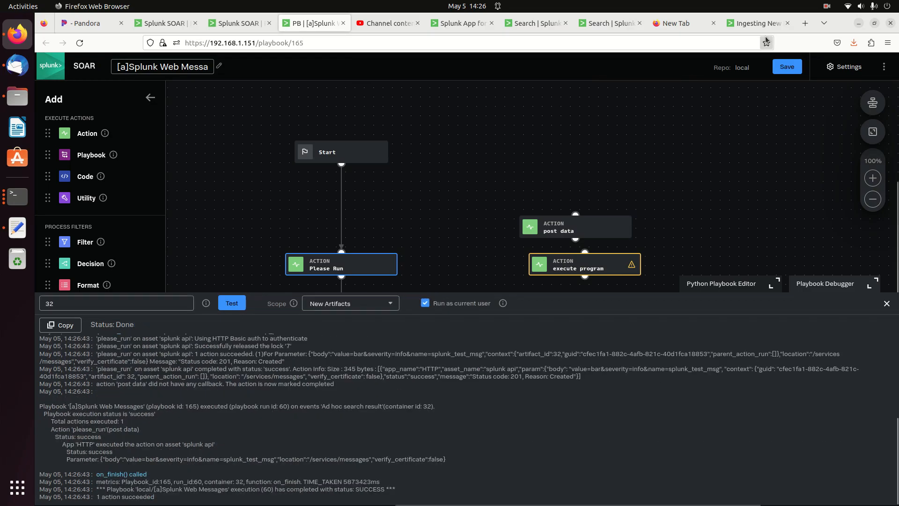
Reload the Splunk Enterprise page and check the message posted with the corrected body
click(759, 24)
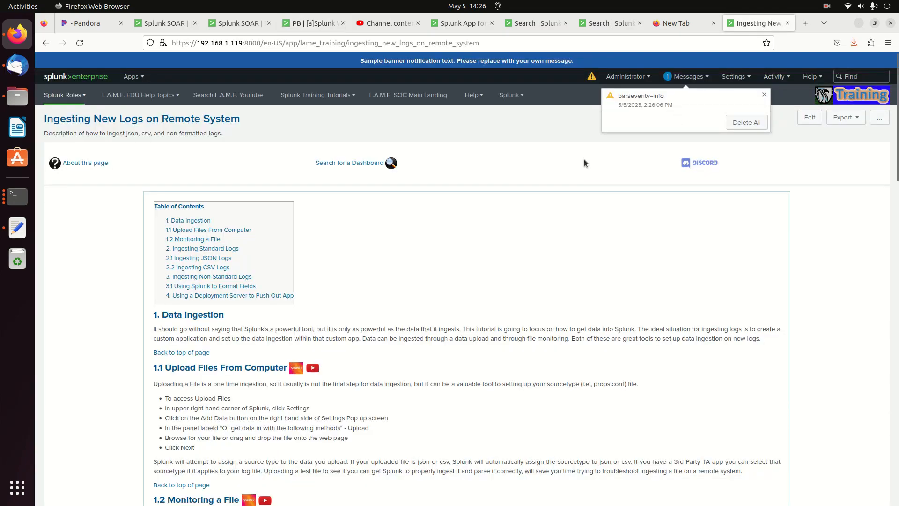
click(80, 43)
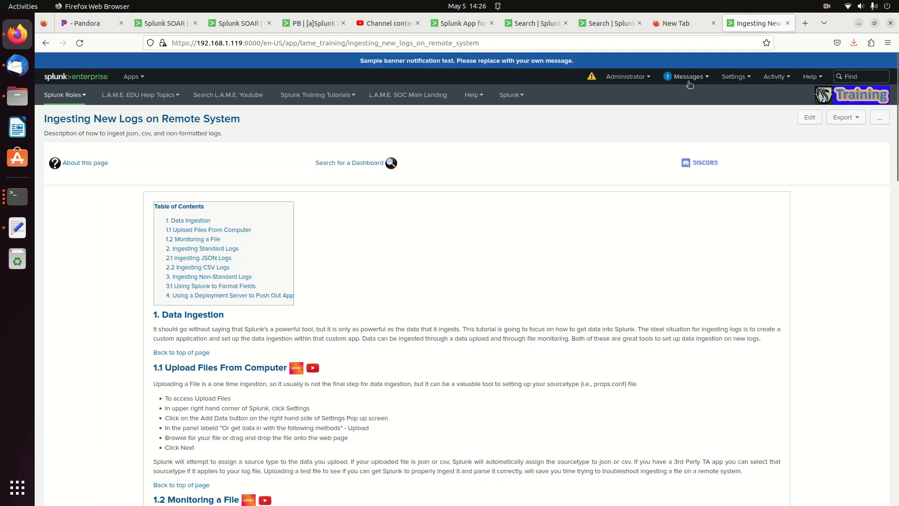
click(689, 79)
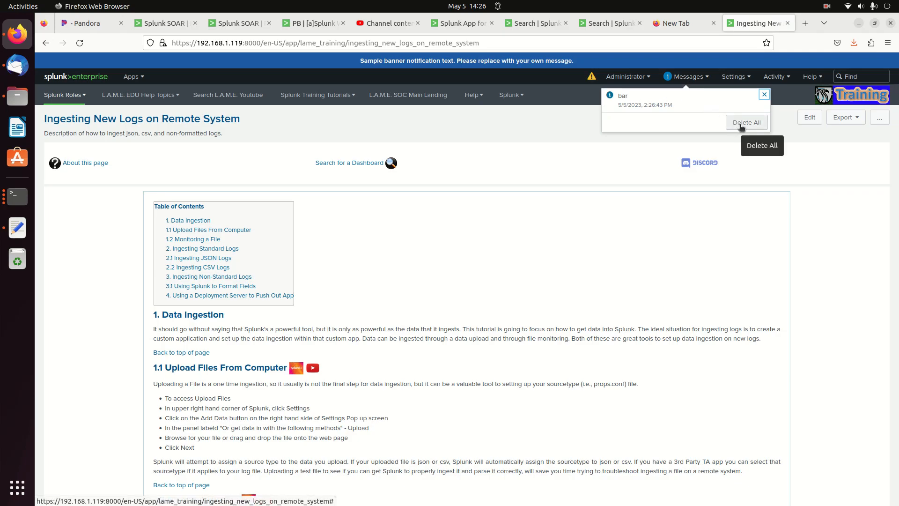
Review the event's artifact page, then close the playbook debugger and reopen the Please Run action's configuration
click(174, 28)
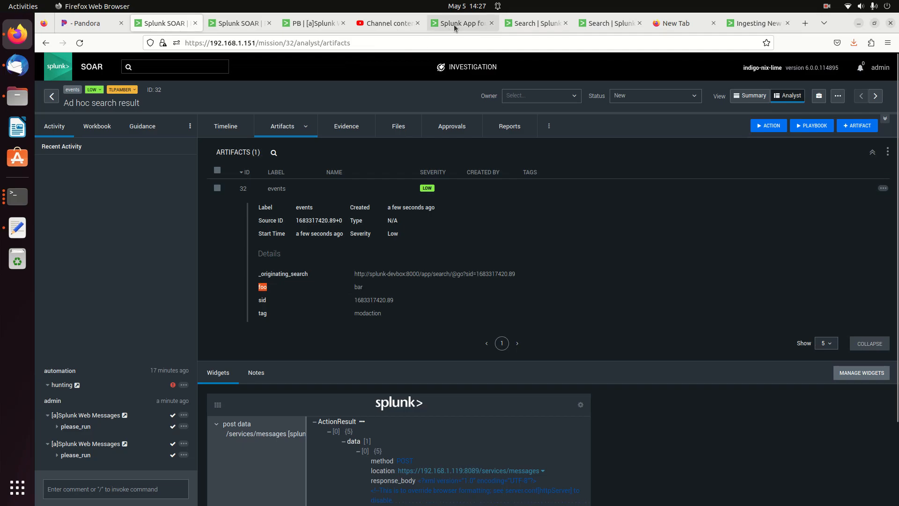
click(316, 26)
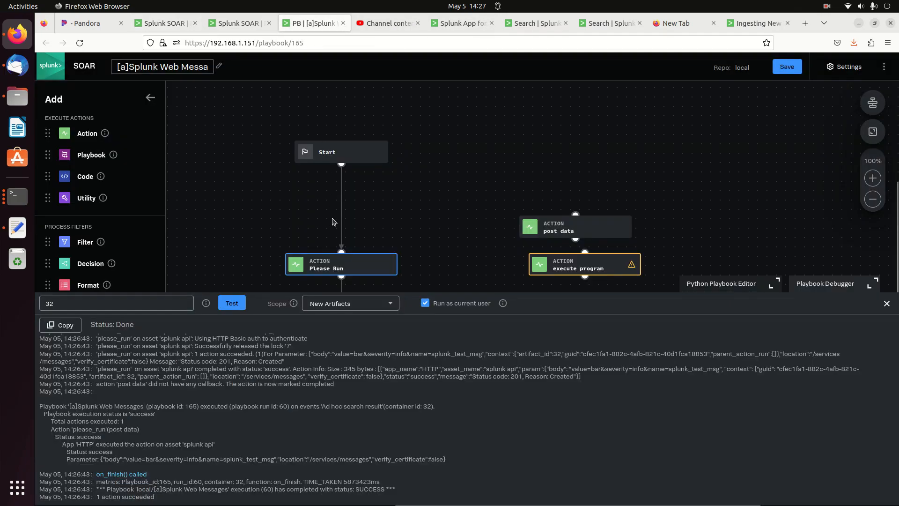
click(887, 304)
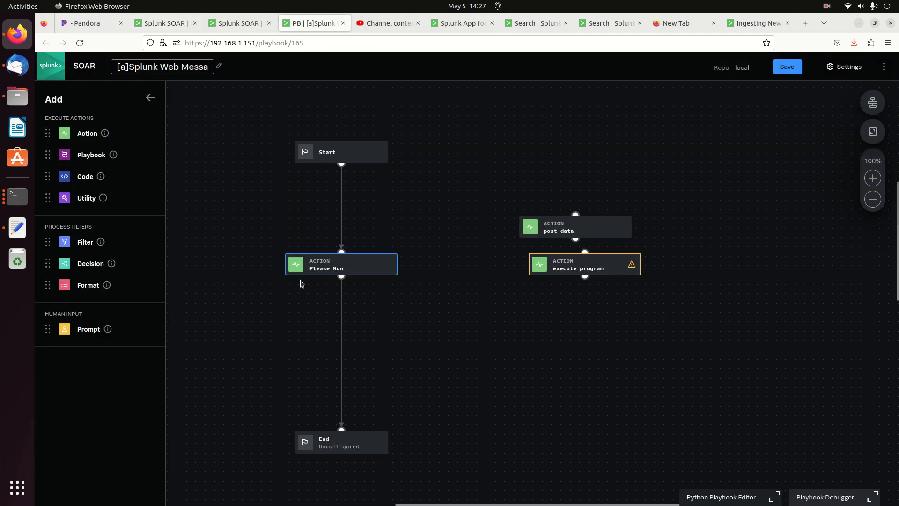
click(323, 265)
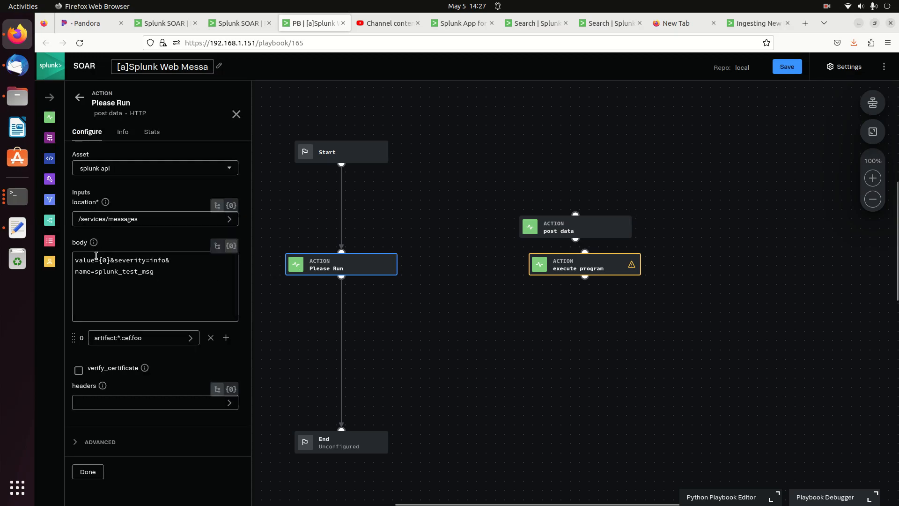
click(226, 339)
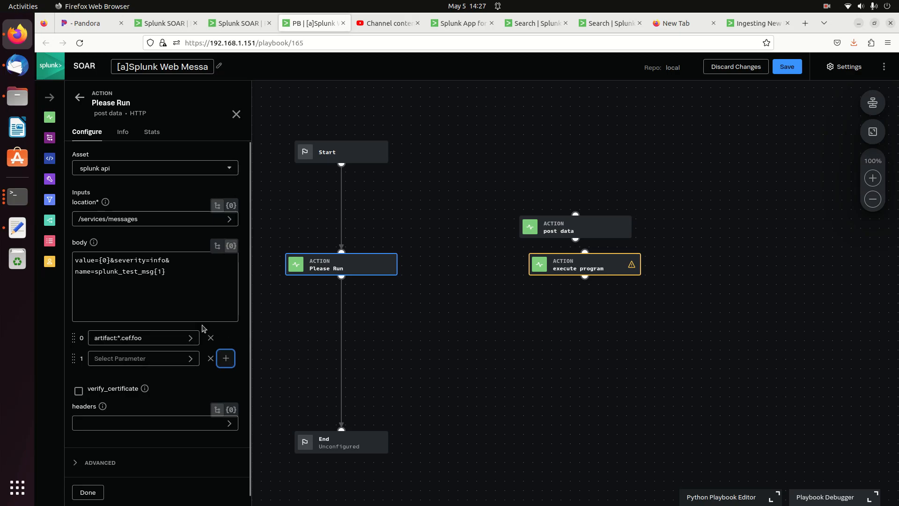
click(170, 273)
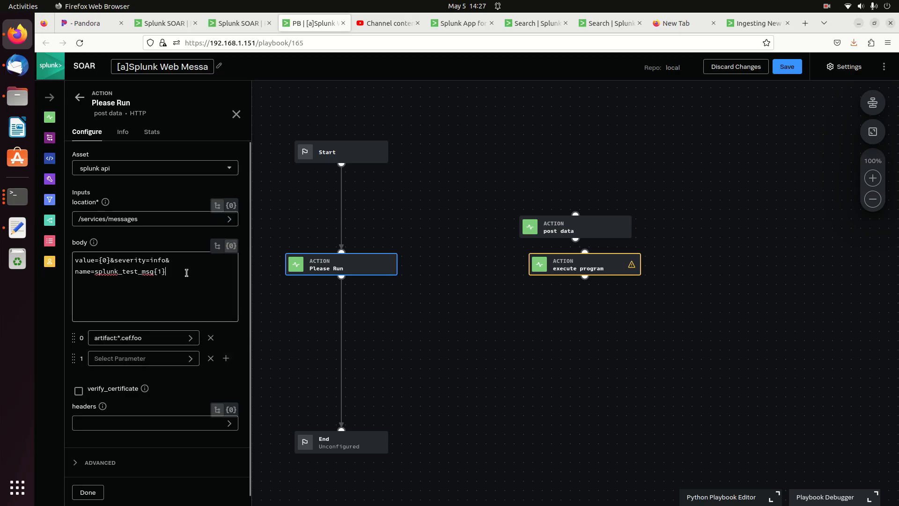
click(210, 359)
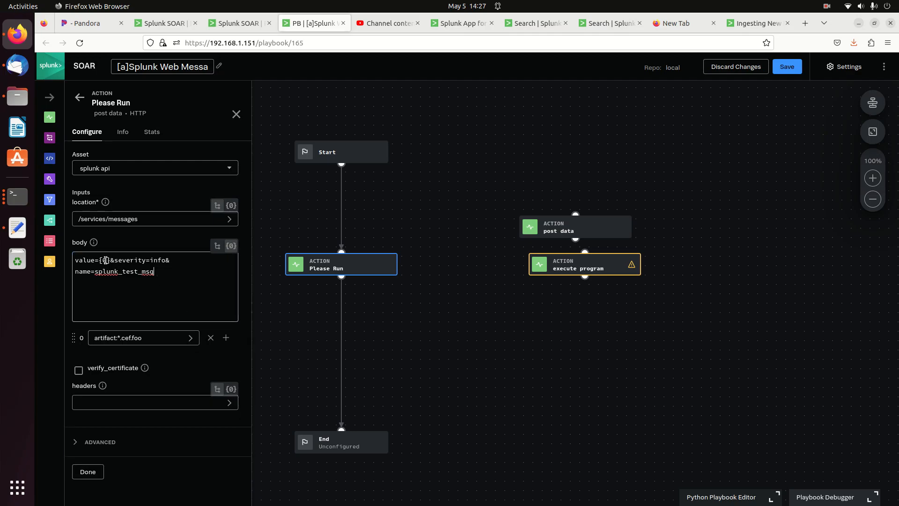
Add body parameters 1 and 2 to the Please Run action and set parameter 1 to artifact:*.cef.app
click(226, 338)
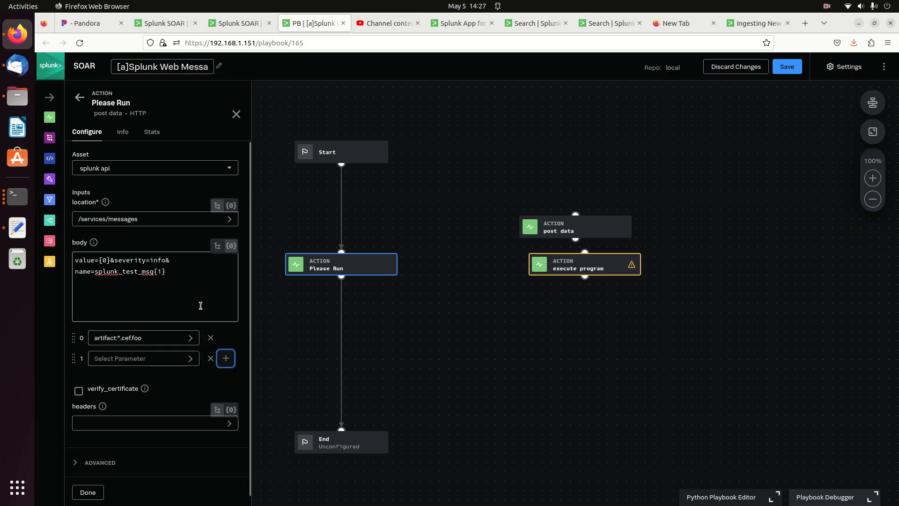
click(228, 359)
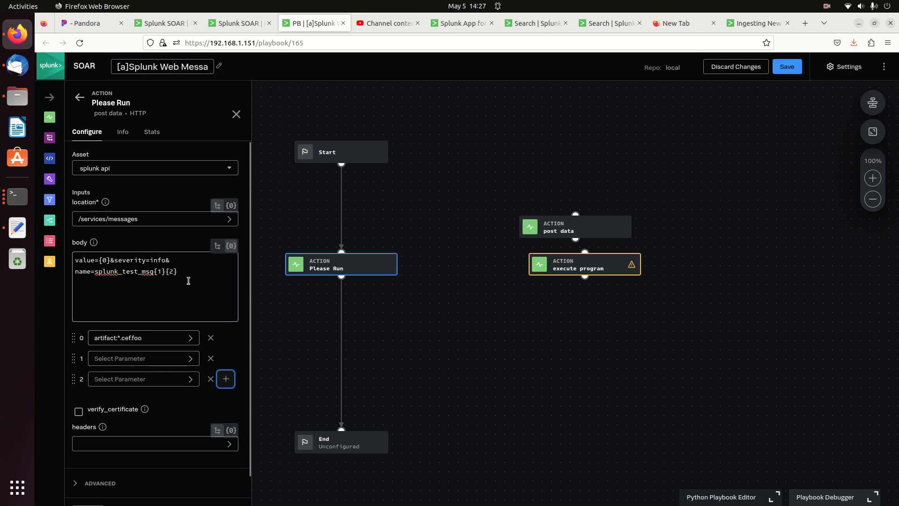
click(191, 359)
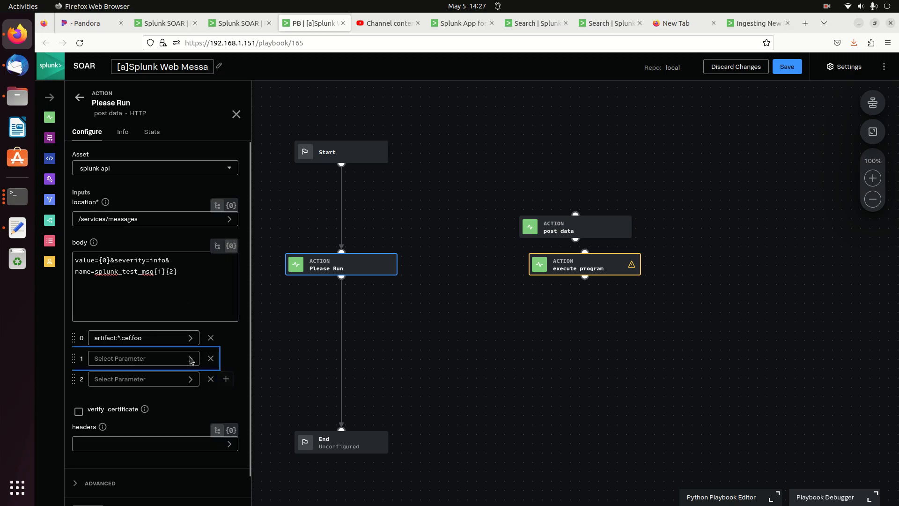
click(193, 360)
click(191, 359)
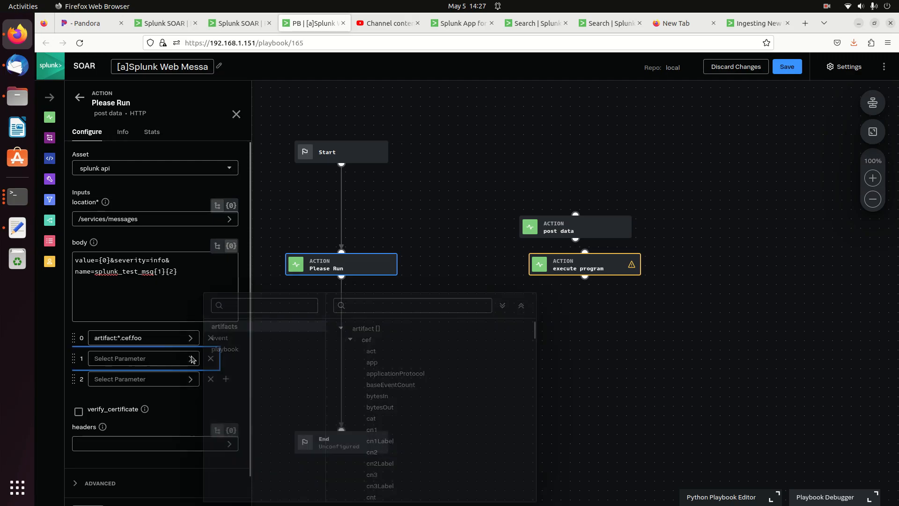
click(187, 357)
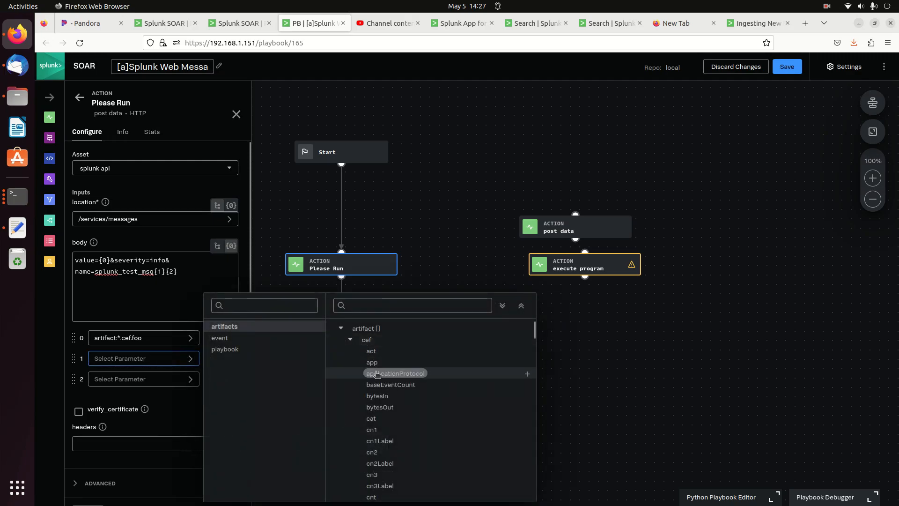
click(373, 363)
click(151, 359)
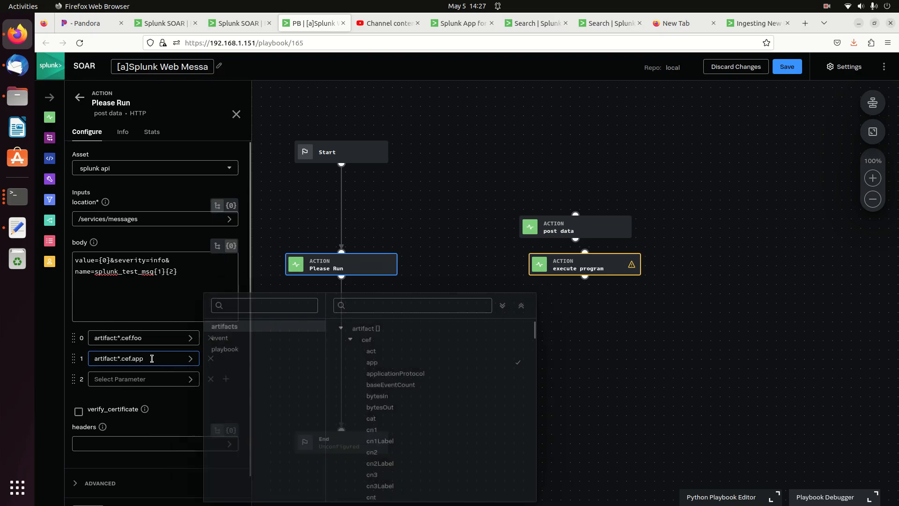
Check the fields on the event's artifact page and set the Please Run action's body parameter 1 to artifact:*.cef.sid
click(190, 25)
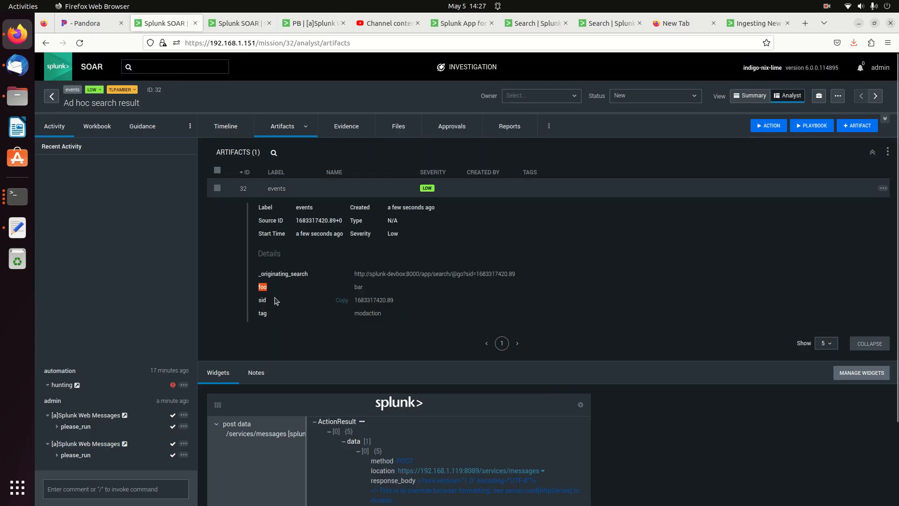
click(218, 24)
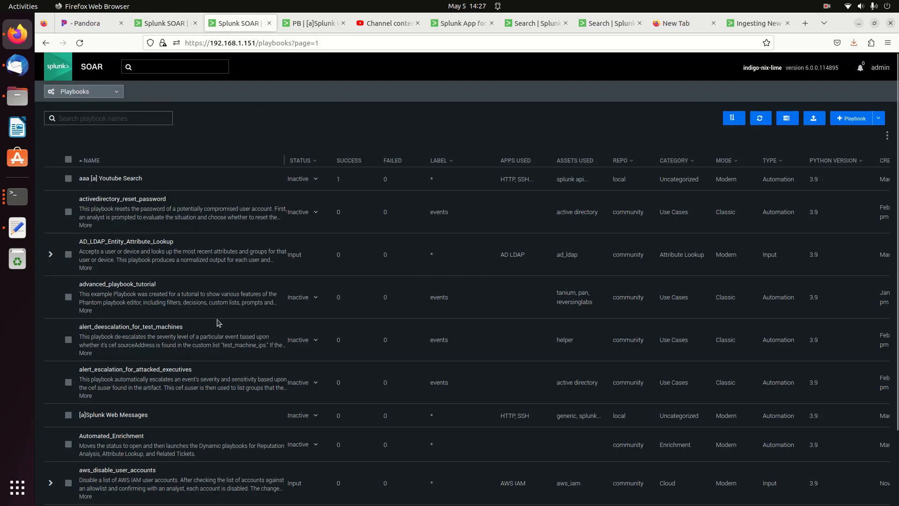
click(314, 24)
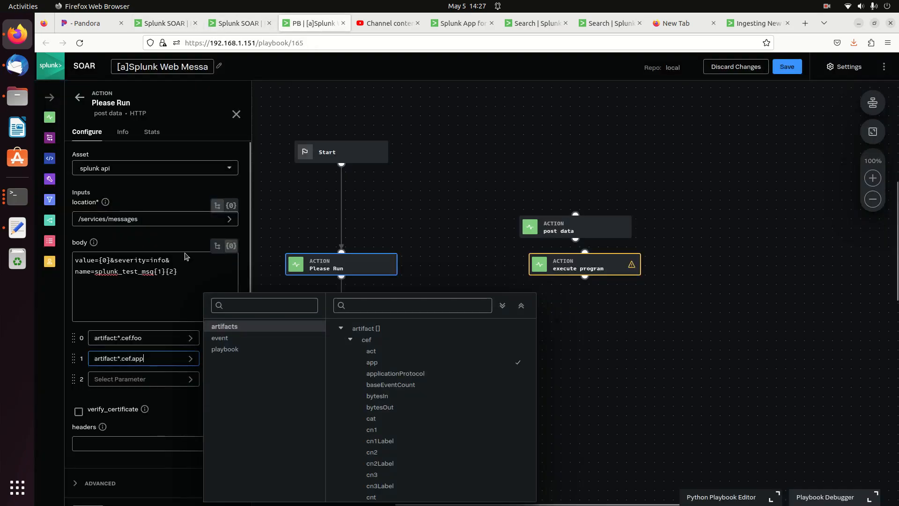
drag(133, 358, 161, 359)
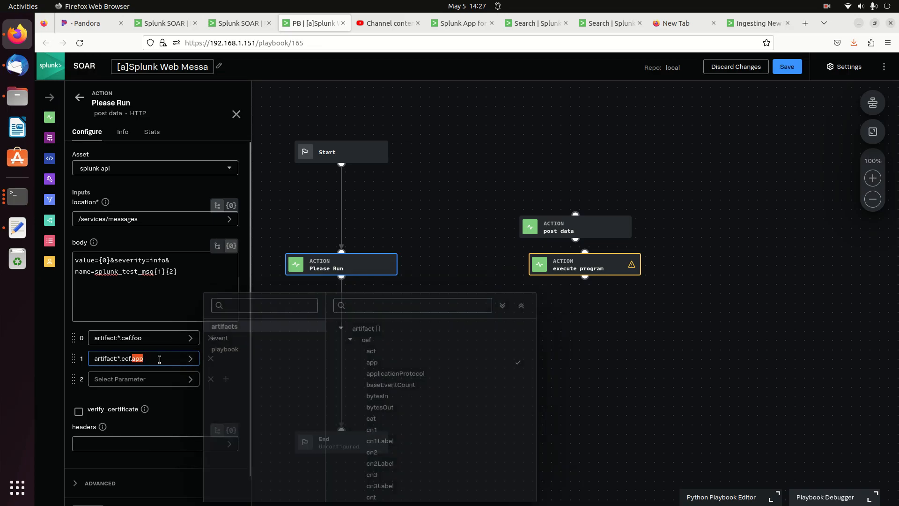
text(sid)
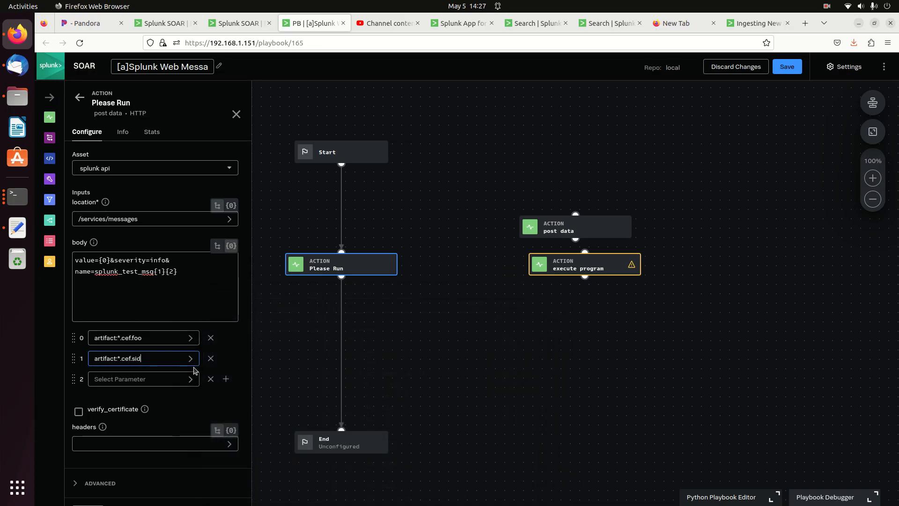
Remove the {1}{2} placeholders from the Please Run body and delete parameters 1 and 2
drag(154, 272, 182, 274)
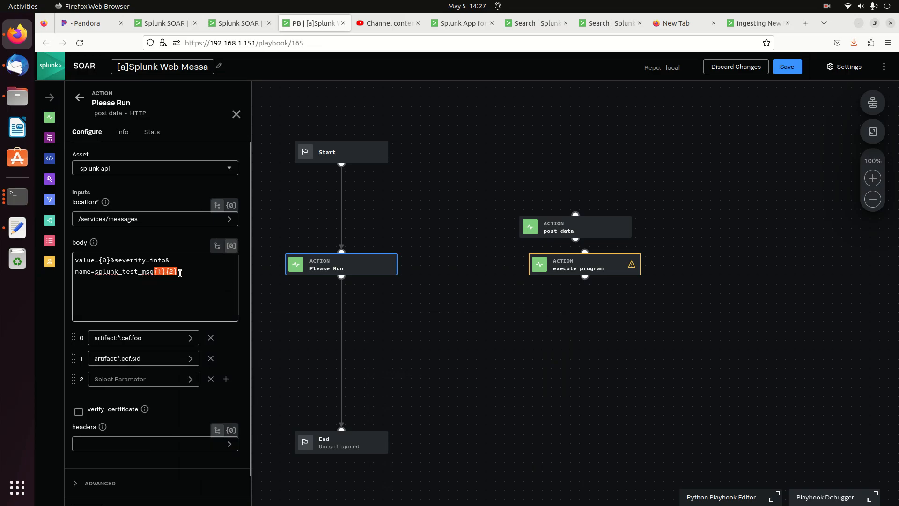
key(BackSpace)
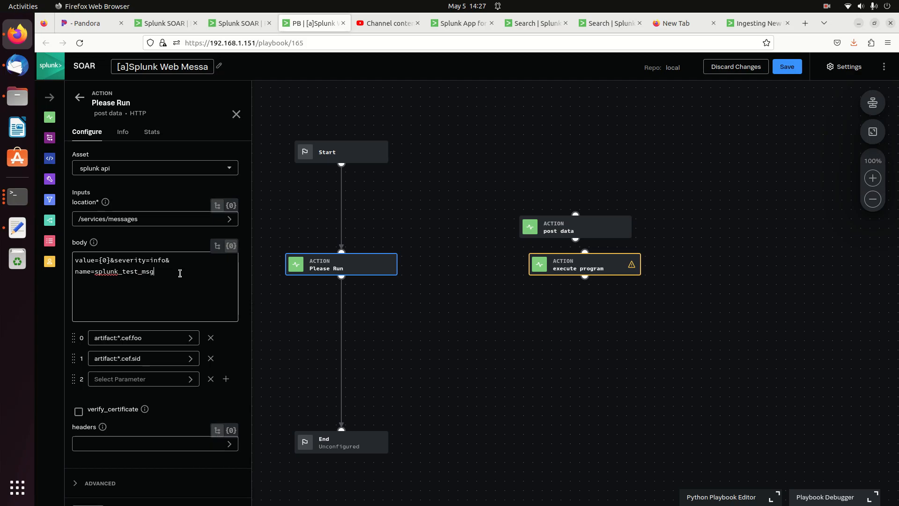
click(211, 358)
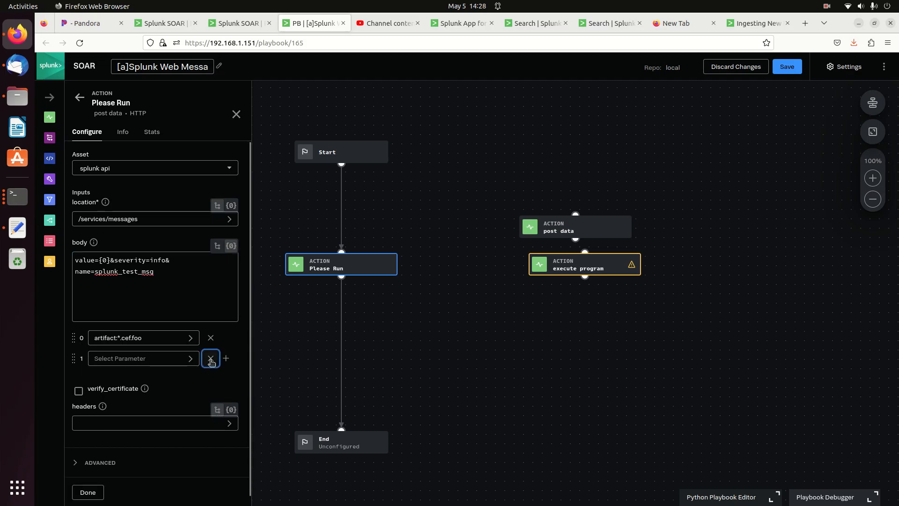
click(210, 359)
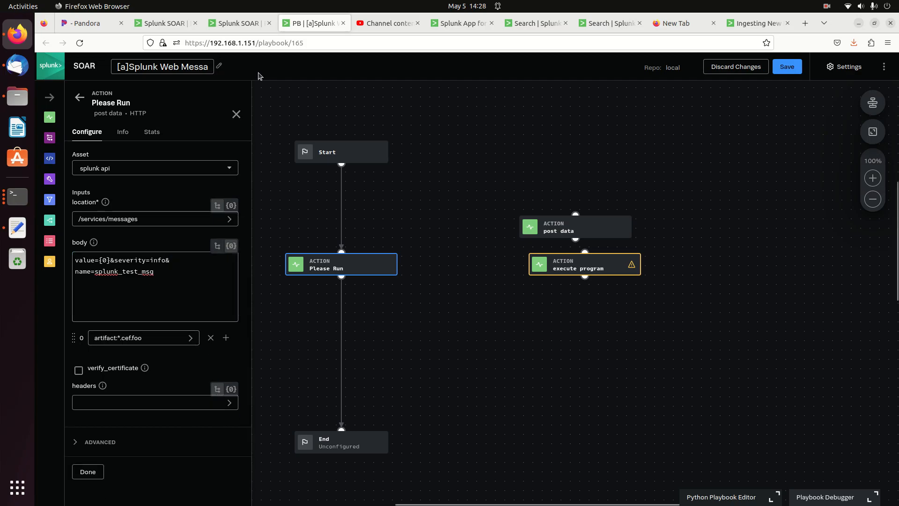
In the Splunk Enterprise search, cut the sendalert line and run only the makeresults and eval part
click(172, 28)
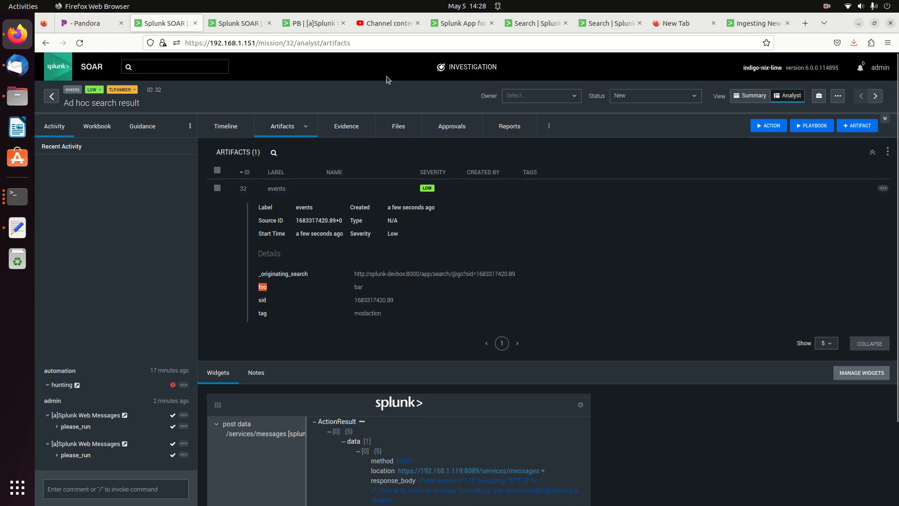
click(604, 28)
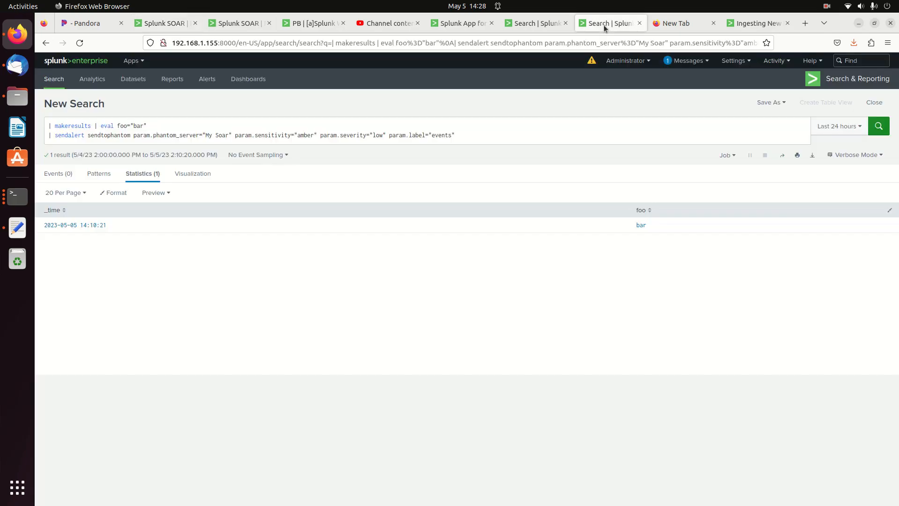
drag(49, 135, 392, 143)
key(ctrl+c)
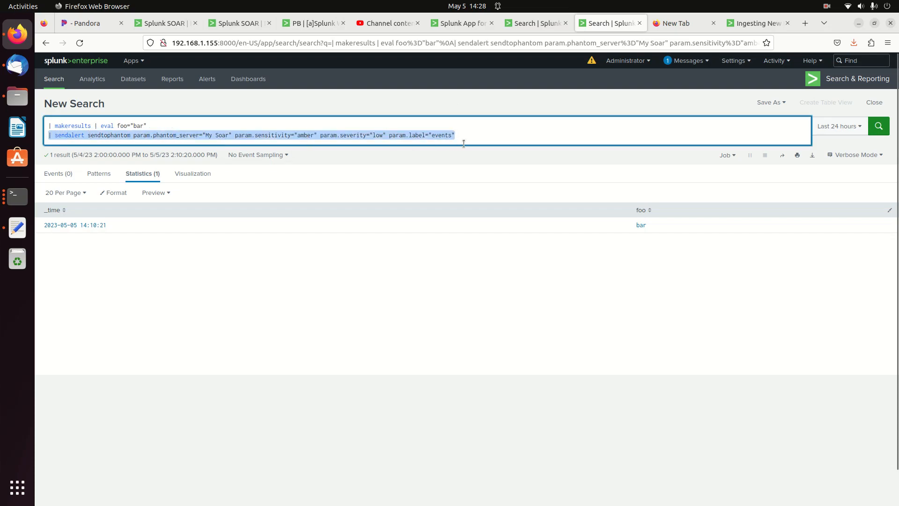
key(BackSpace)
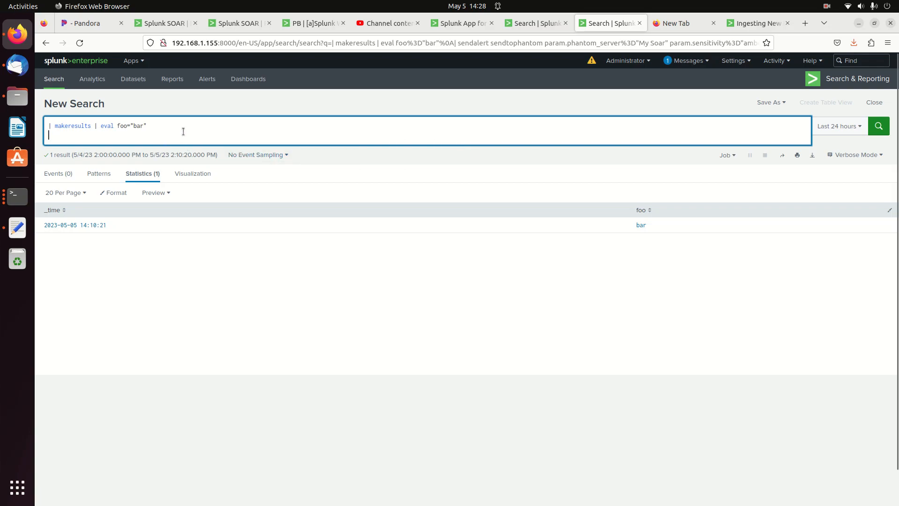
key(BackSpace)
key(Return)
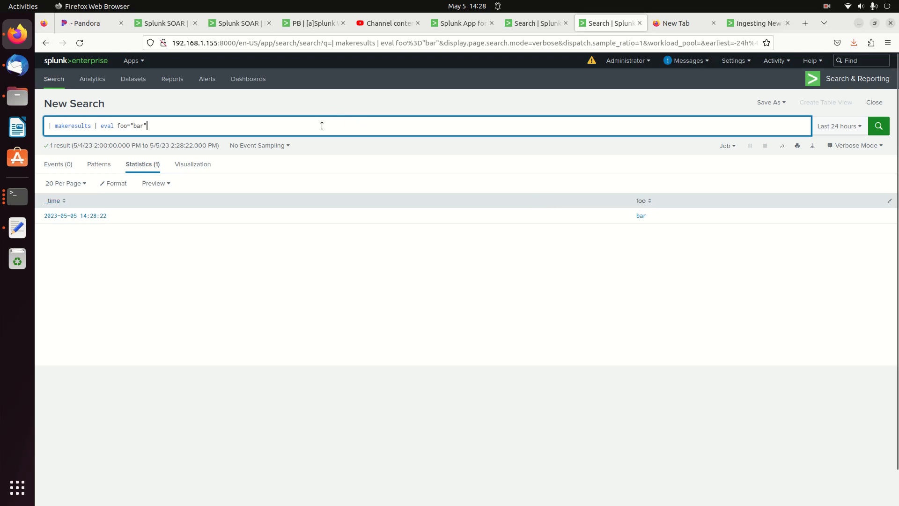
Set foo to "A custom Message from me", append | eval someOtherValue="abc", and run the search
key(BackSpace)
key(BackSpace)
key(BackSpace)
key(BackSpace)
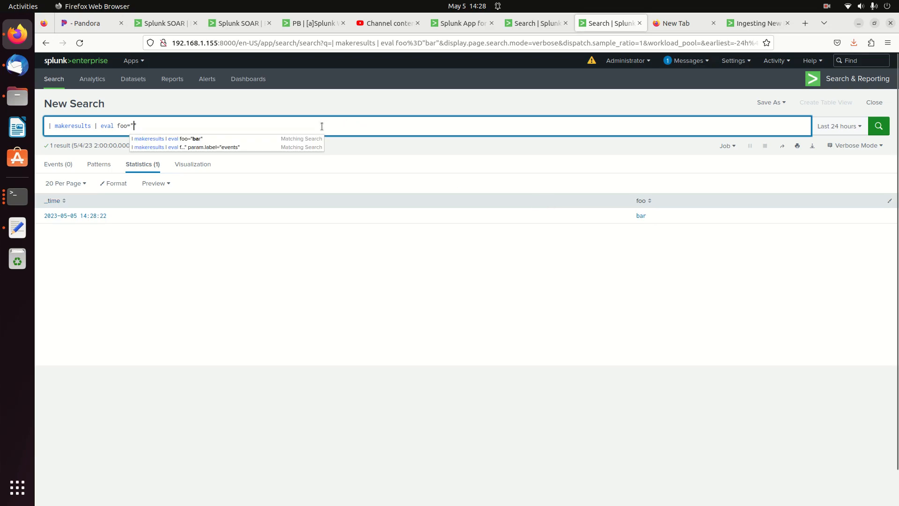
text(A custom Mess)
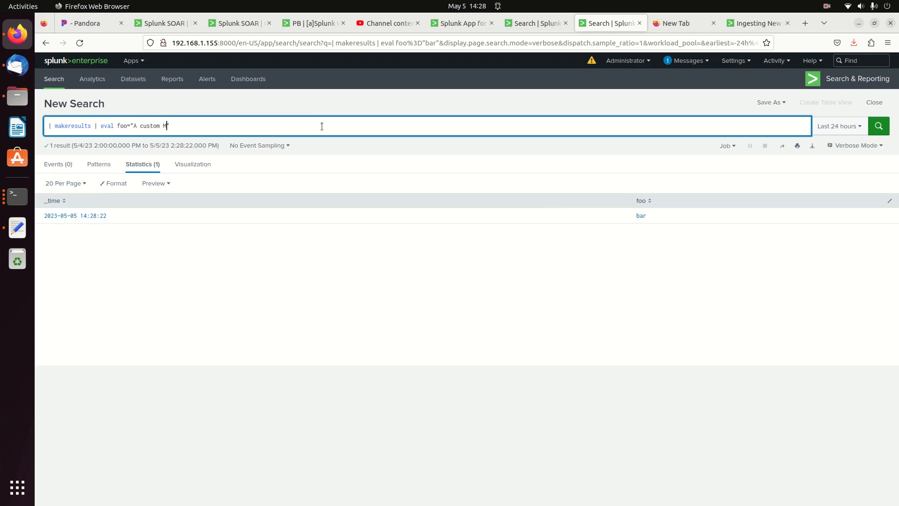
text(age from me" | eval someOtherValue =)
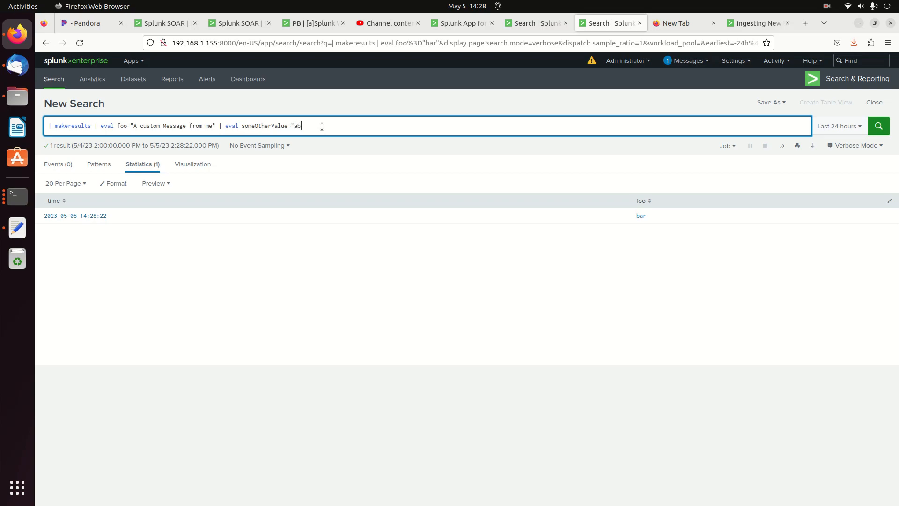
key(Return)
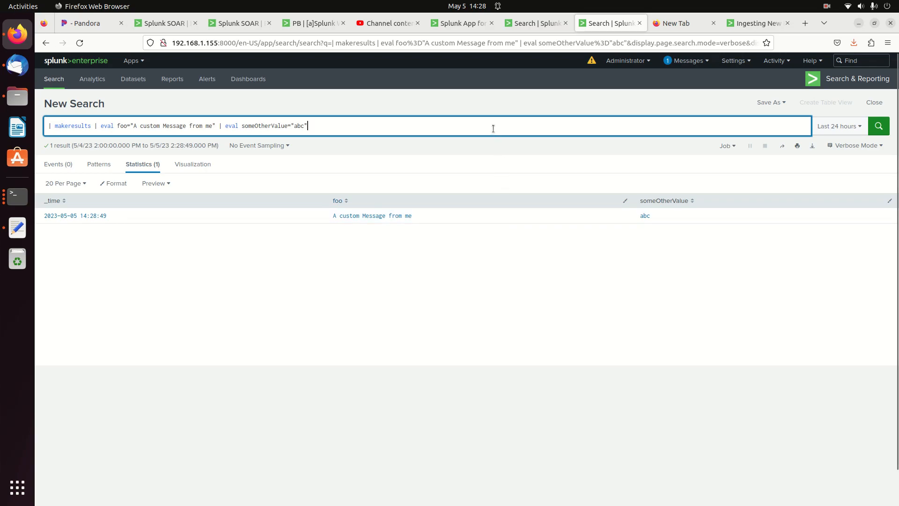
Paste the sendalert sendtophantom line back below the eval line and look over the options for saving the search
key(shift+Return)
key(ctrl+v)
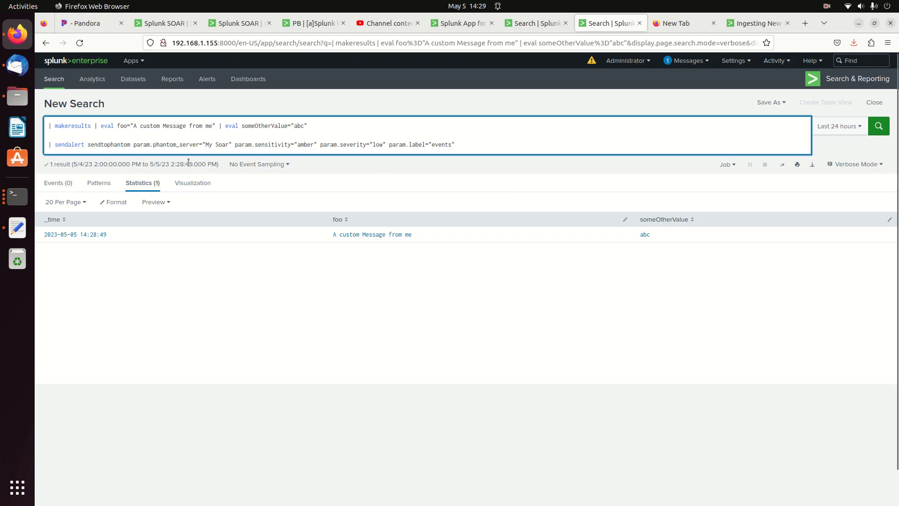
triple_click(72, 148)
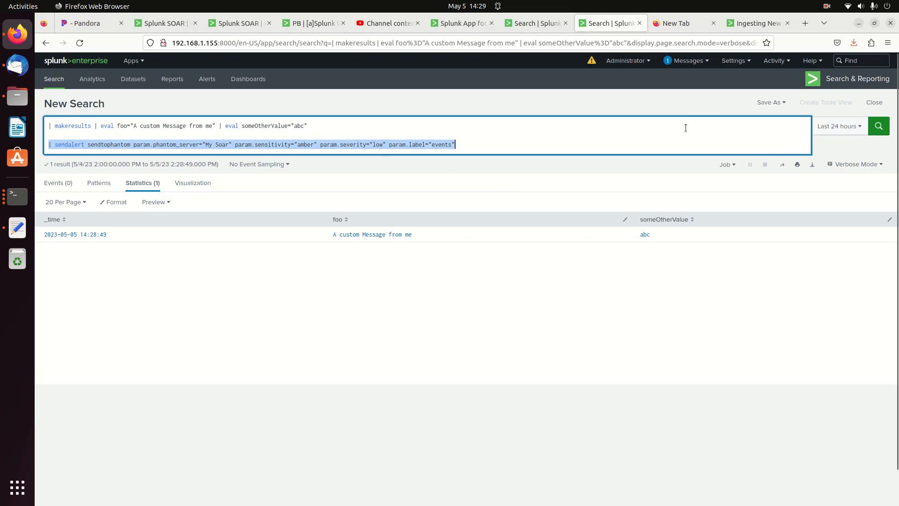
click(775, 103)
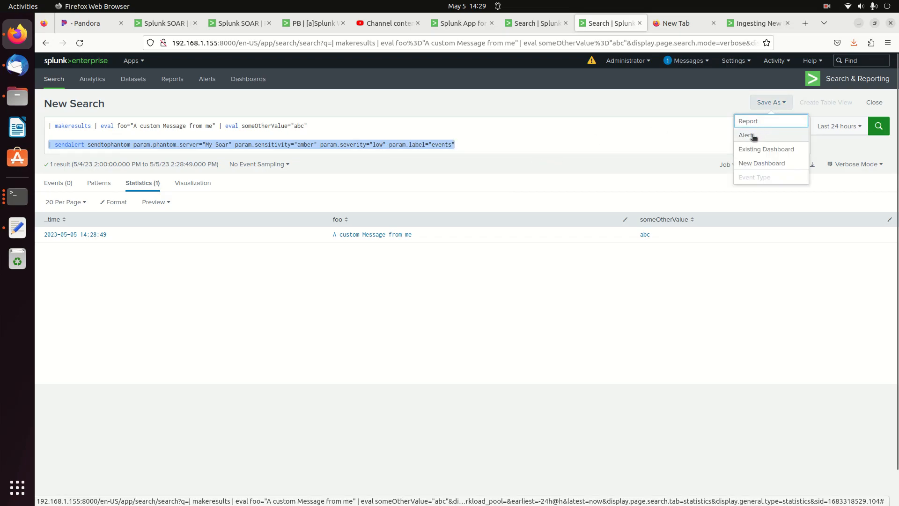
click(539, 150)
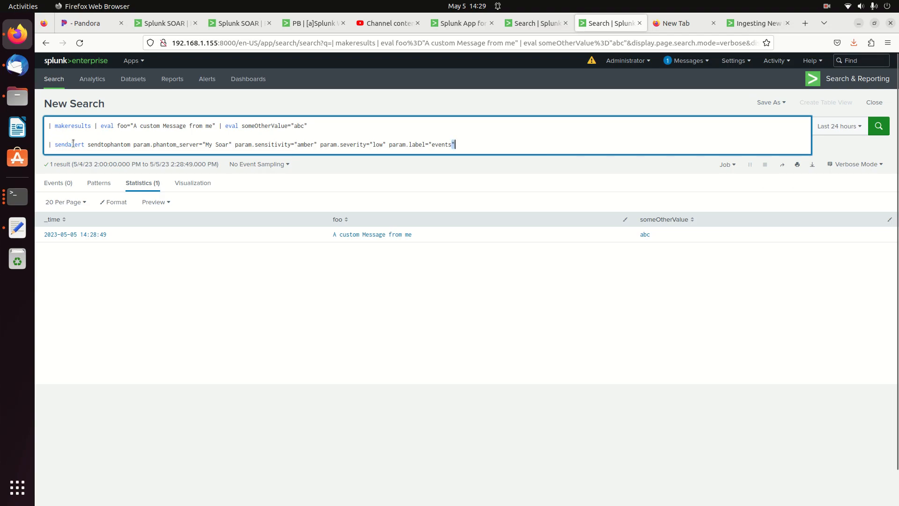
Examine the sendalert command's parameters, comparing the phantom_server value with the server name in the SOAR Server Configuration
drag(133, 144, 41, 144)
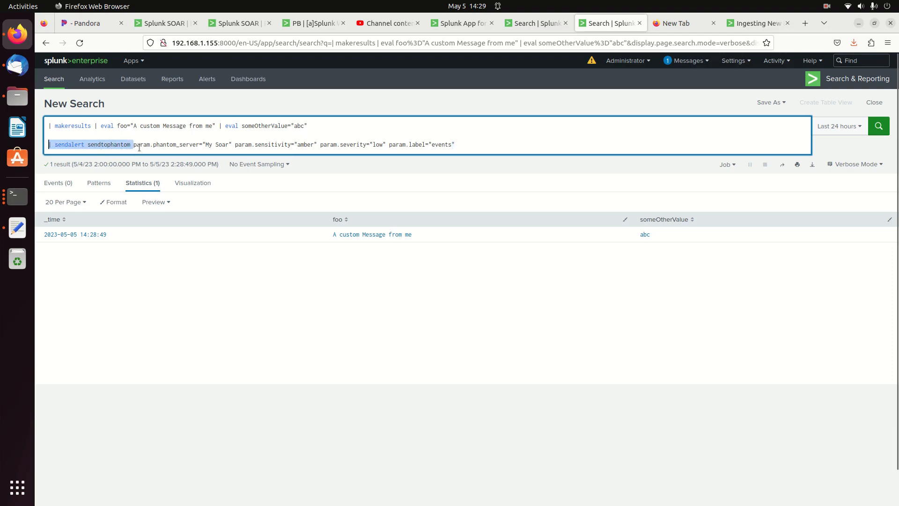
drag(202, 144, 135, 146)
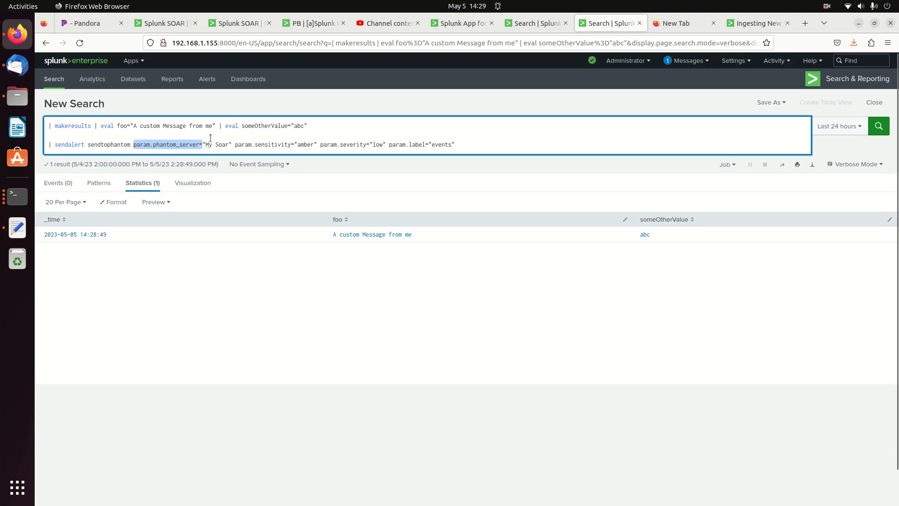
click(462, 24)
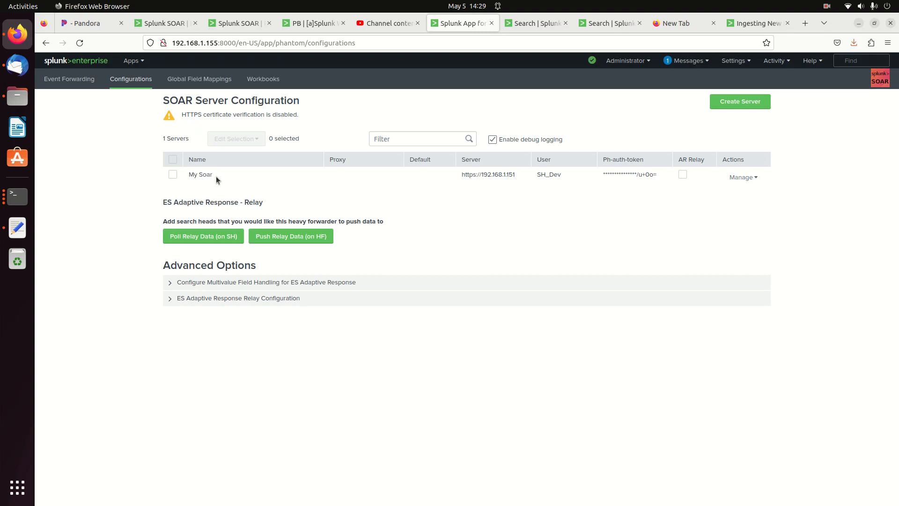
drag(212, 175, 190, 175)
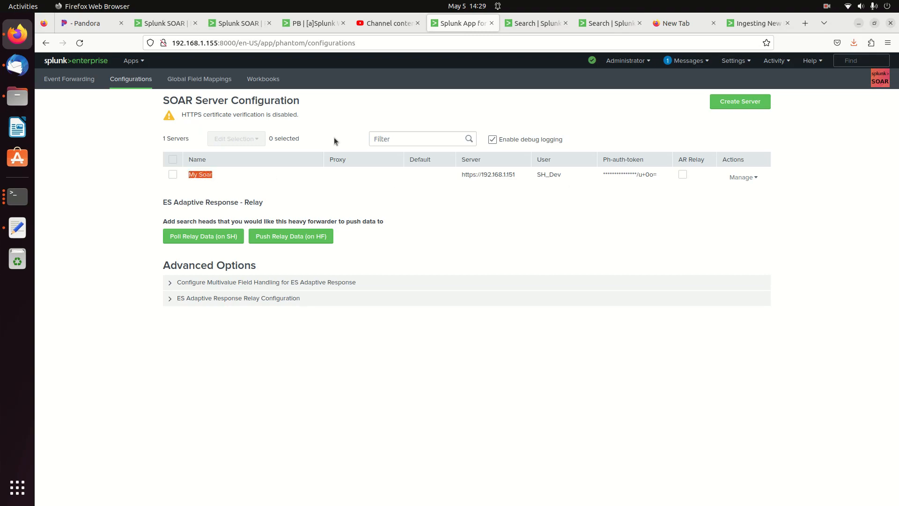
click(530, 29)
click(607, 23)
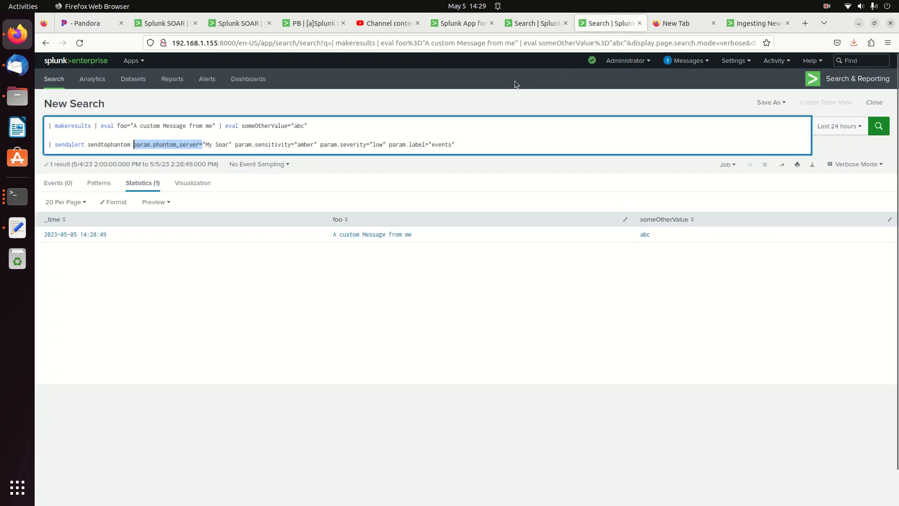
click(207, 146)
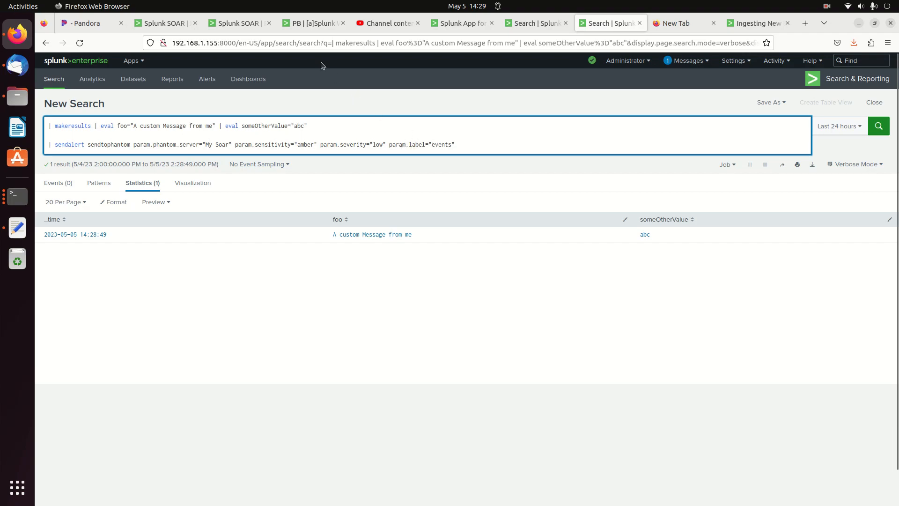
drag(470, 149, 234, 146)
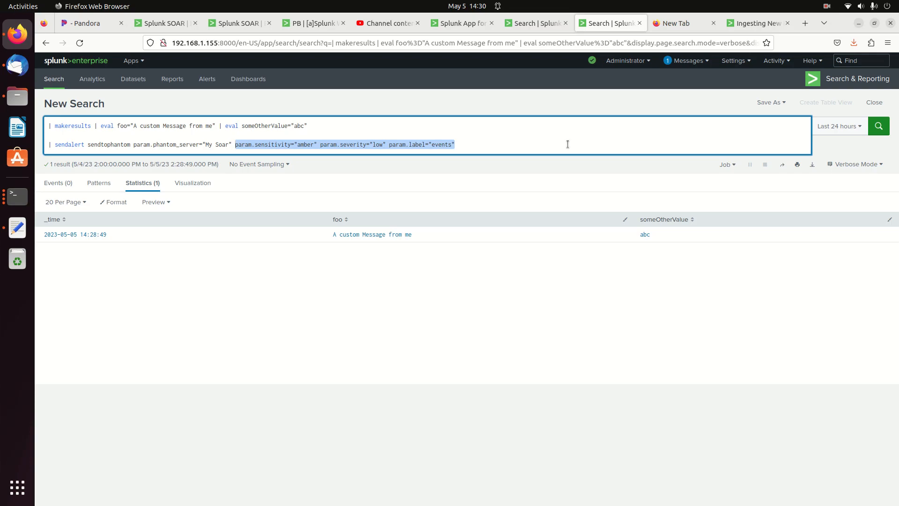
click(479, 149)
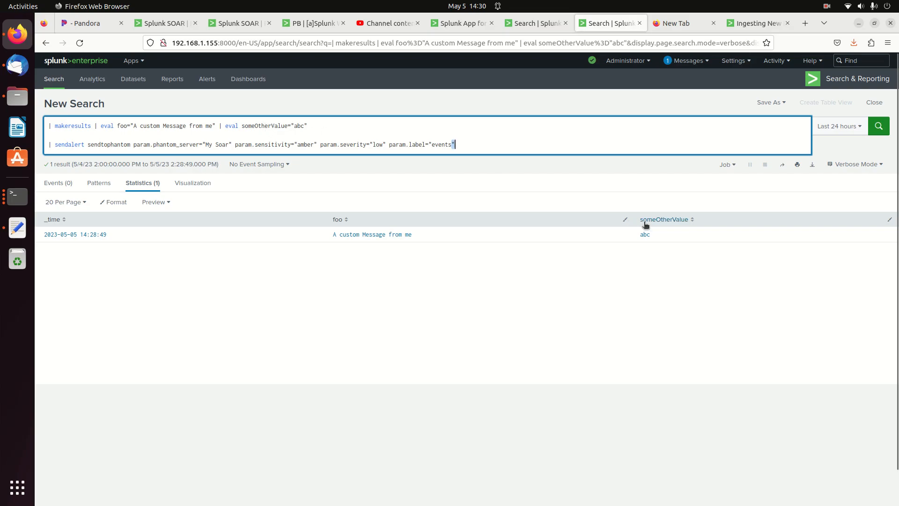
Open the Sources event list in Splunk SOAR and examine the existing events
click(246, 26)
click(310, 22)
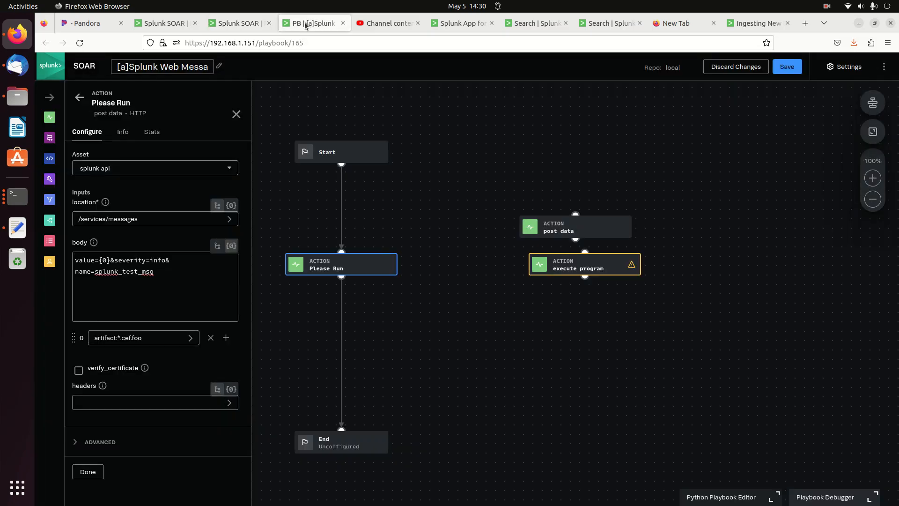
click(248, 26)
click(99, 93)
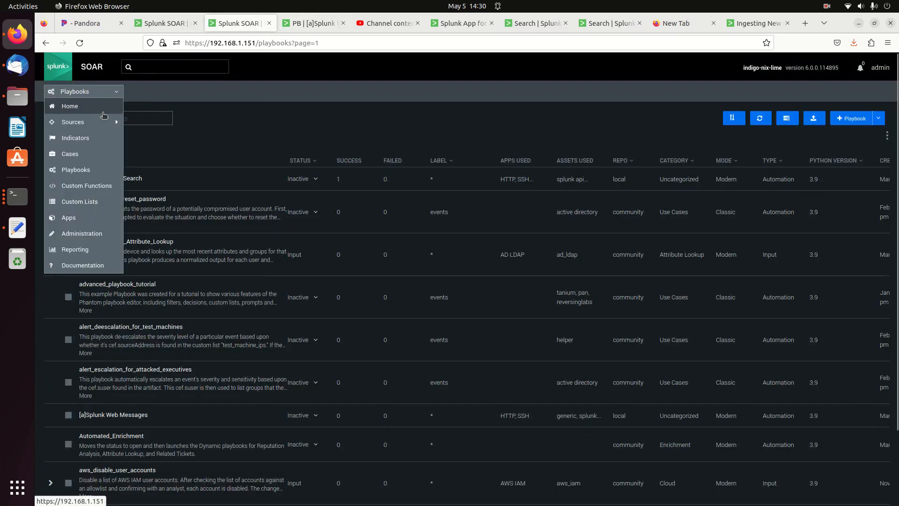
click(96, 124)
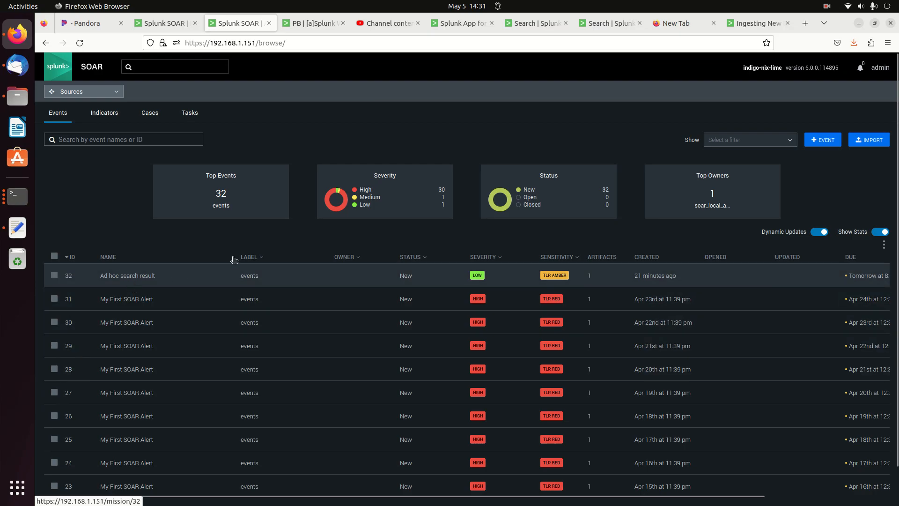
Run the Splunk search with the sendalert sendtophantom command to send the custom message to My Soar
click(602, 25)
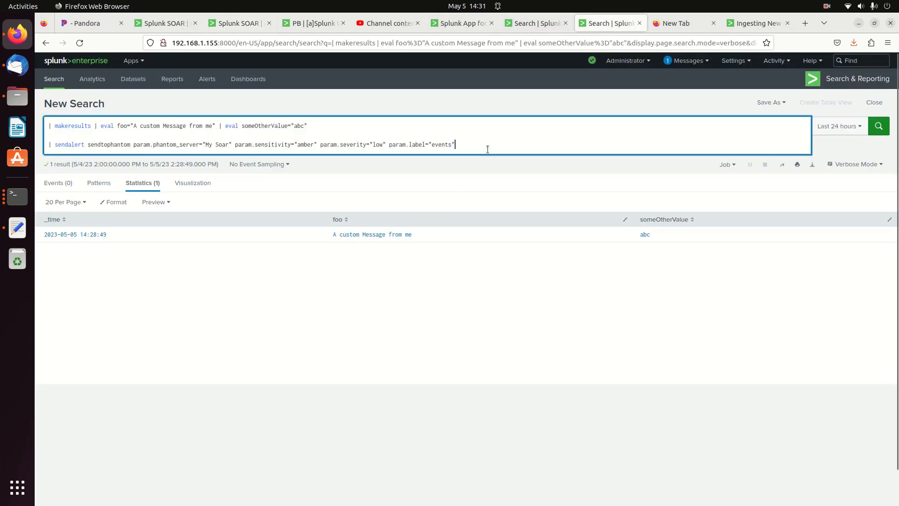
key(Return)
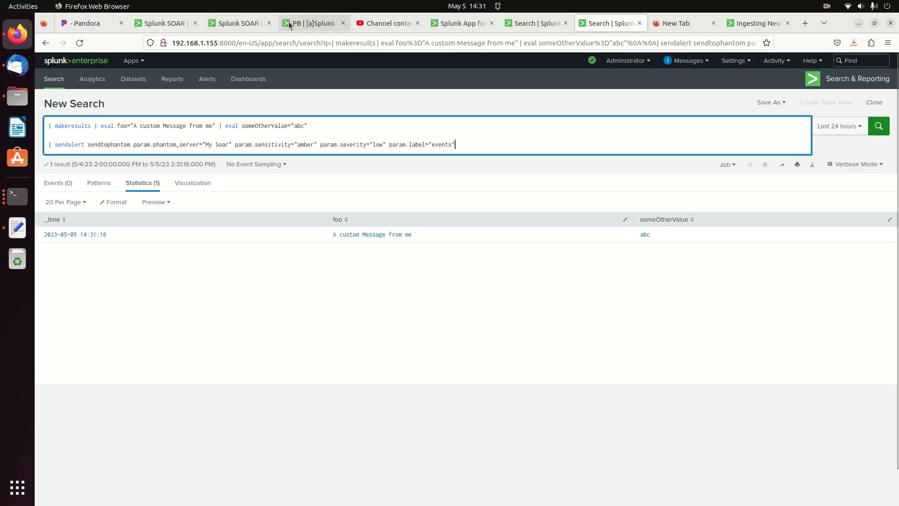
Compare the newest event's label, severity and sensitivity in the Splunk SOAR event list with the sendalert parameters in the Splunk search
click(239, 19)
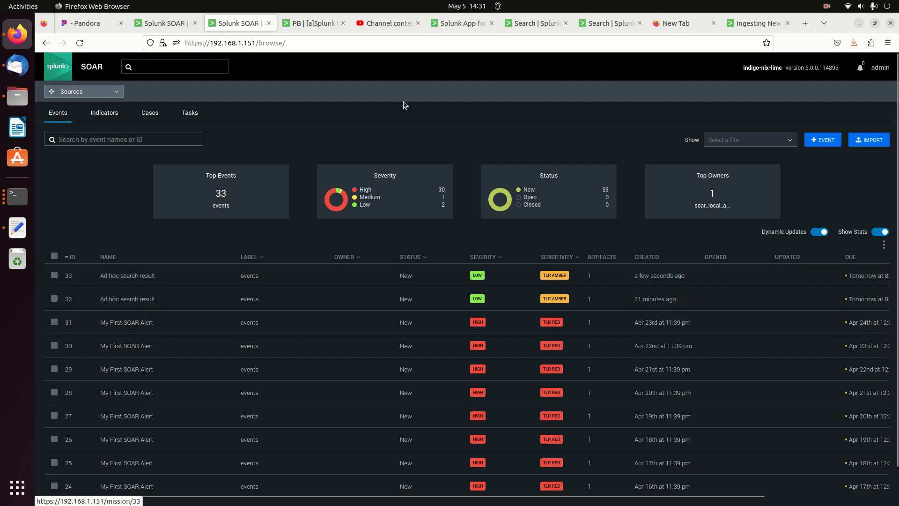
click(609, 23)
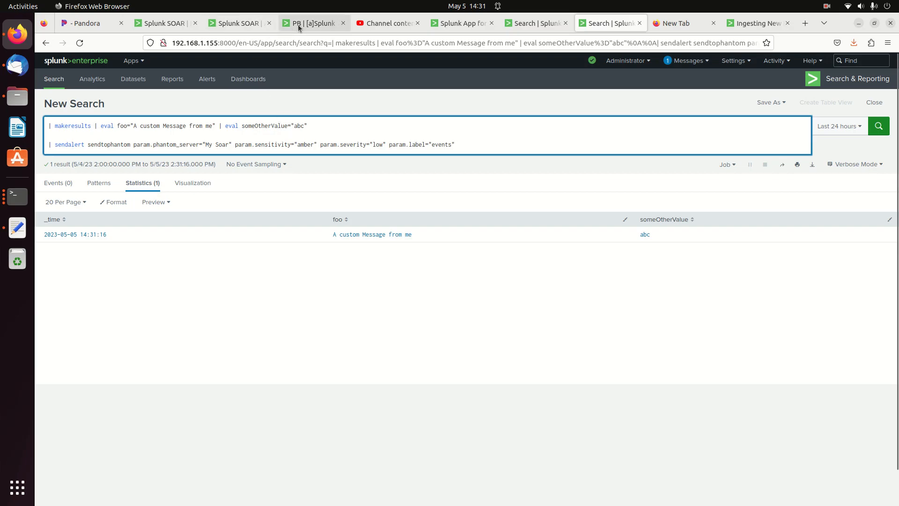
click(234, 23)
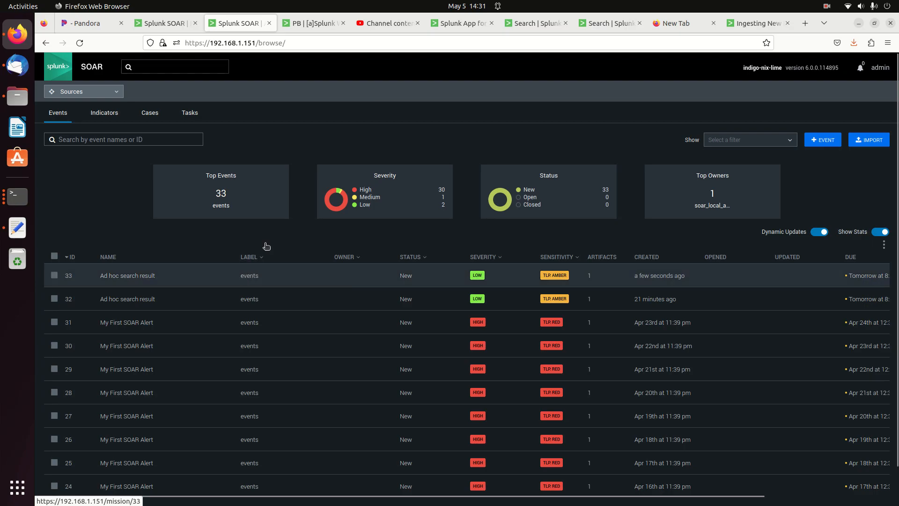
click(602, 27)
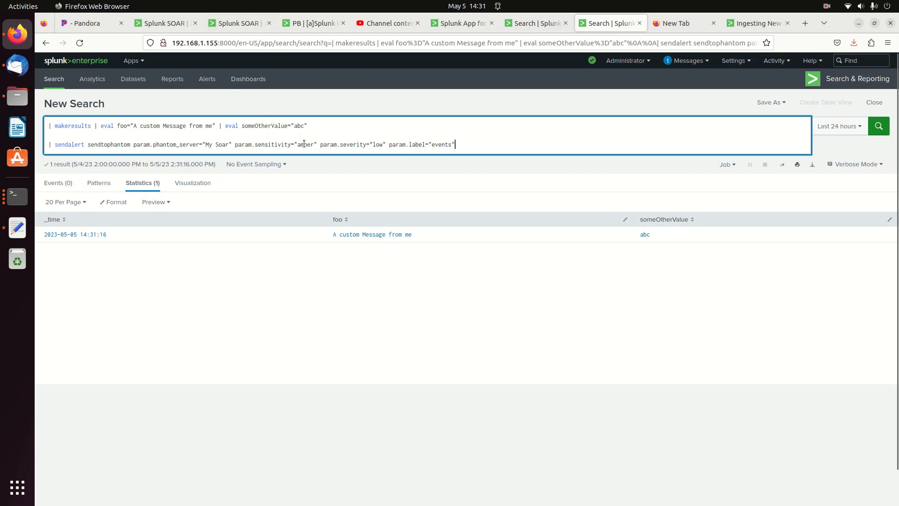
click(253, 29)
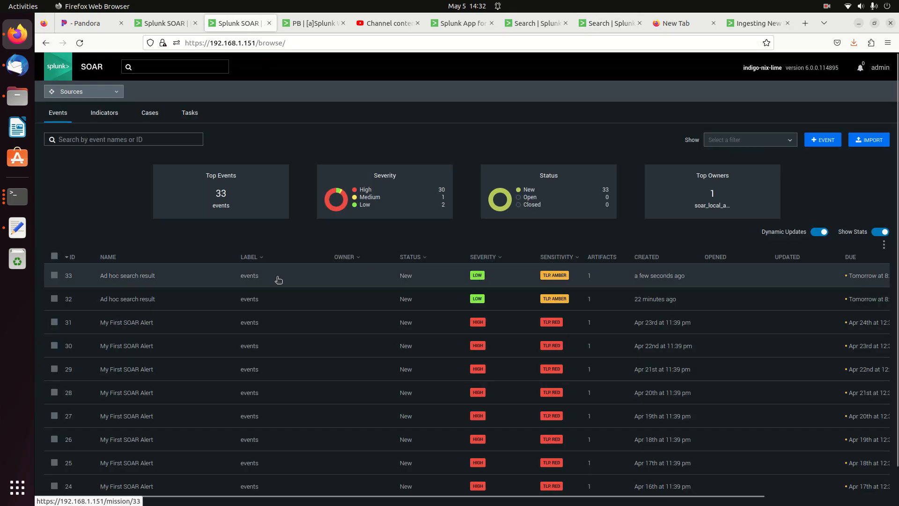
Open the newest Ad hoc search result event and examine its artifact's foo and someOtherValue fields
click(146, 277)
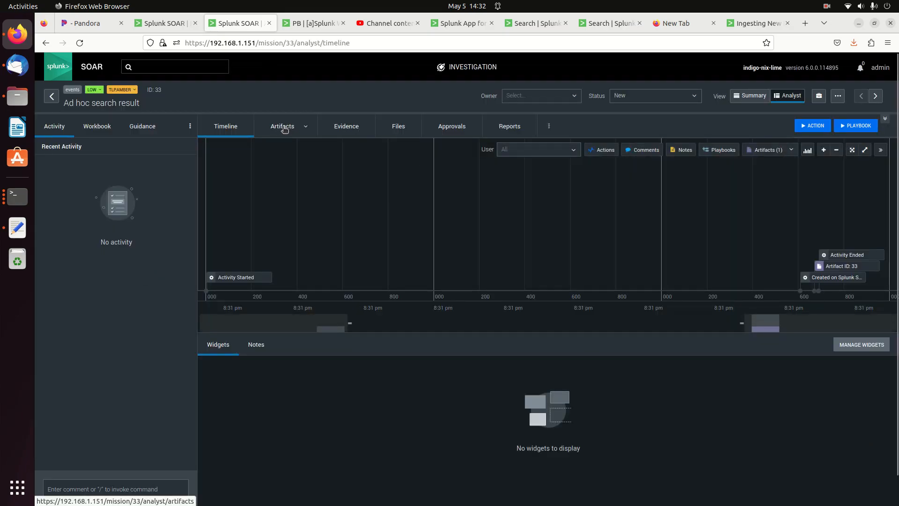
click(285, 130)
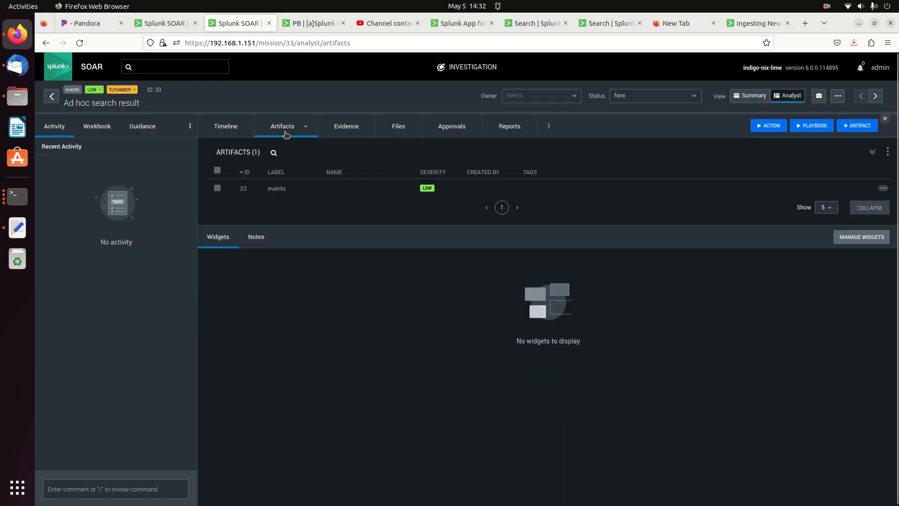
click(277, 189)
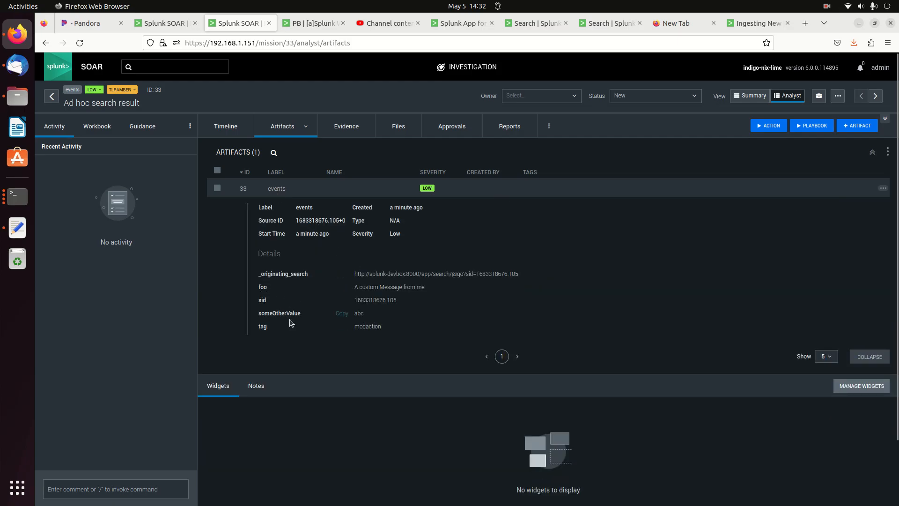
double_click(268, 310)
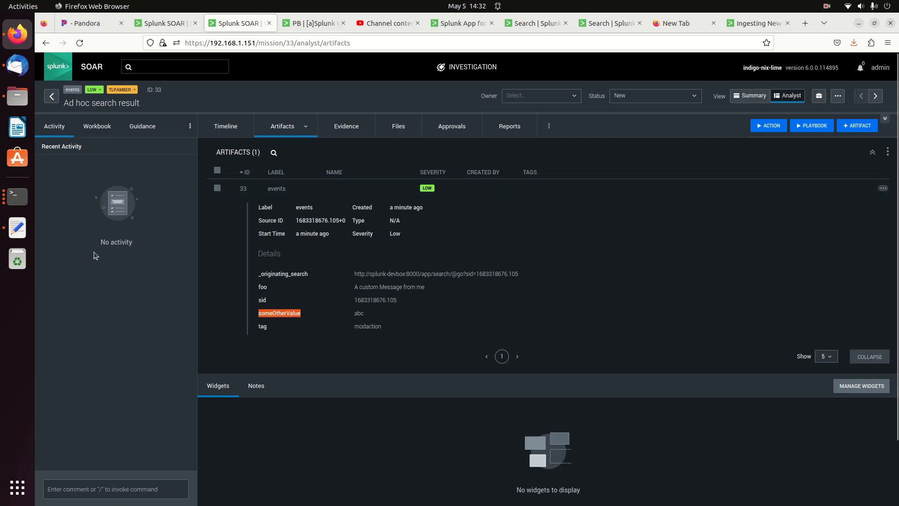
click(233, 124)
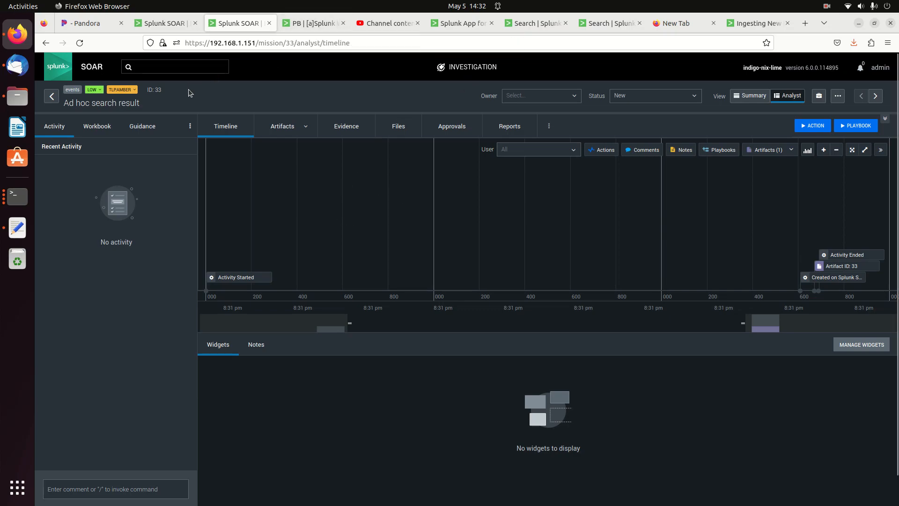
Save the Splunk Web Messages playbook and run its debugger test against event ID 33
double_click(159, 89)
click(313, 23)
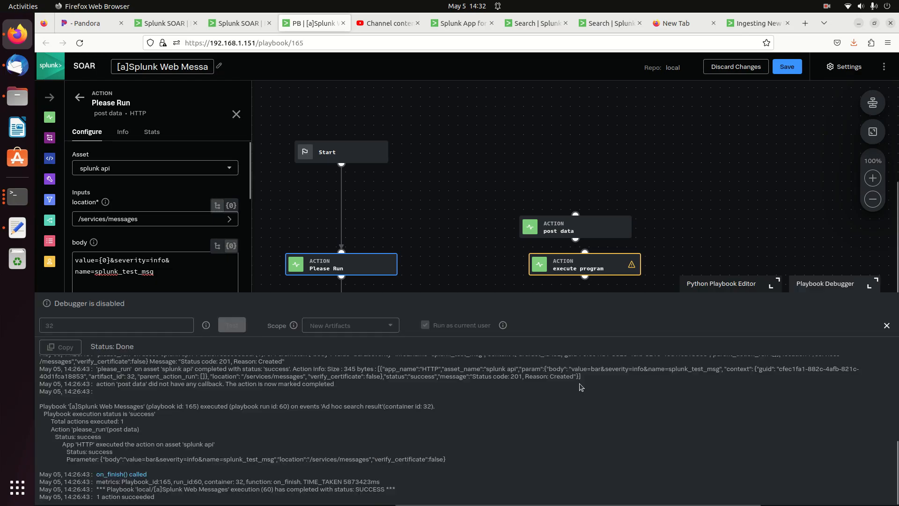
click(825, 497)
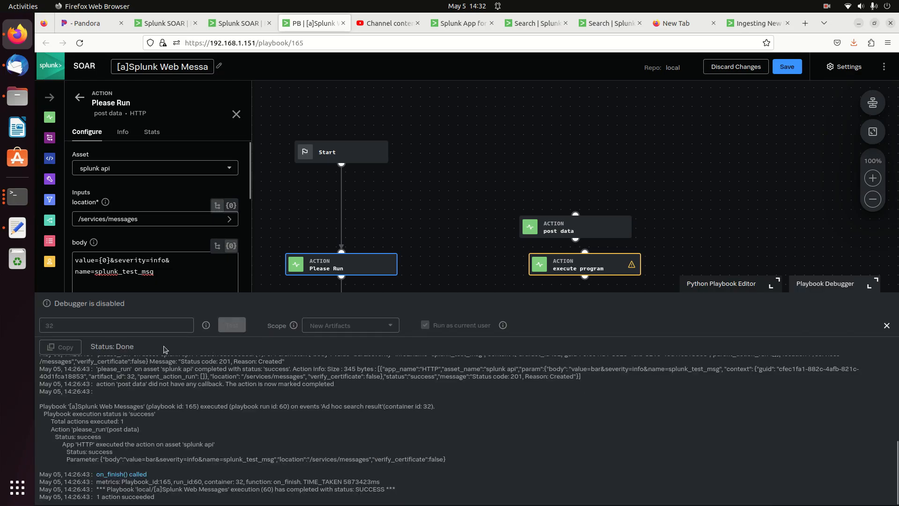
click(788, 67)
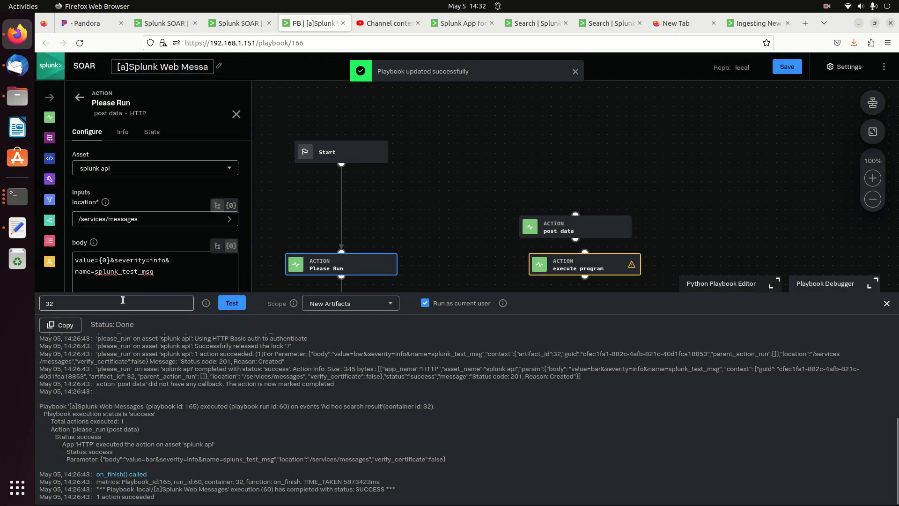
double_click(123, 300)
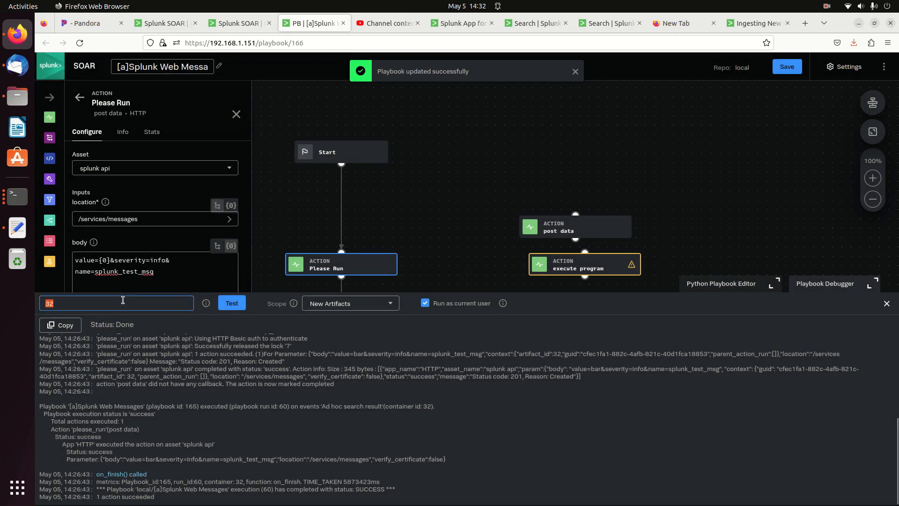
text(33)
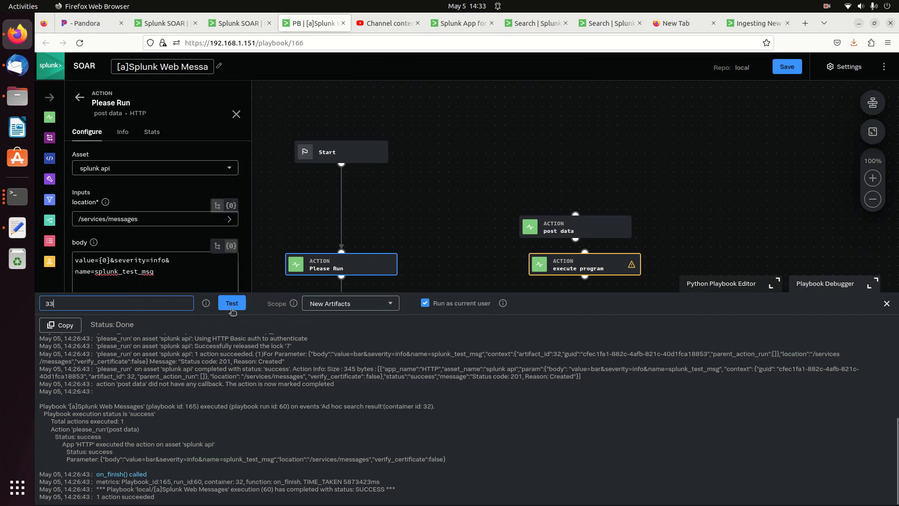
click(232, 309)
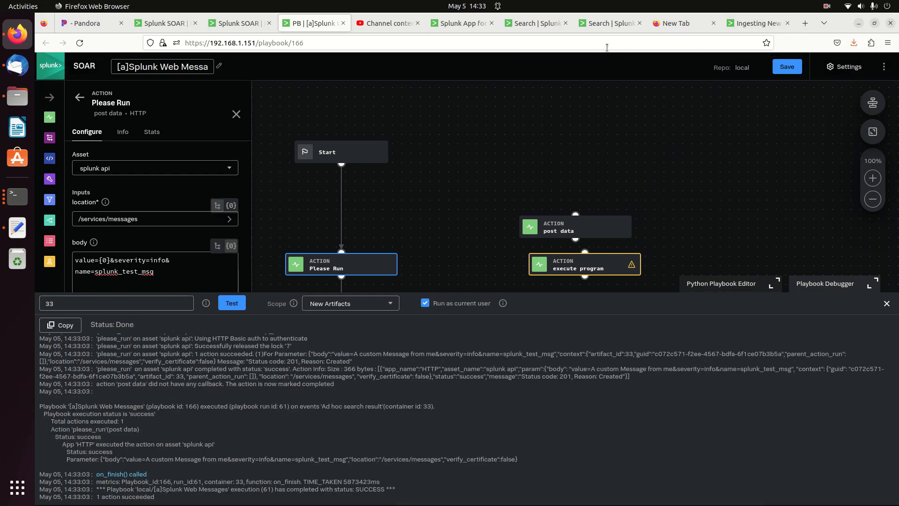
Reload the Ingesting New Logs on Remote System page in Splunk and check its web messages for the custom message
click(607, 24)
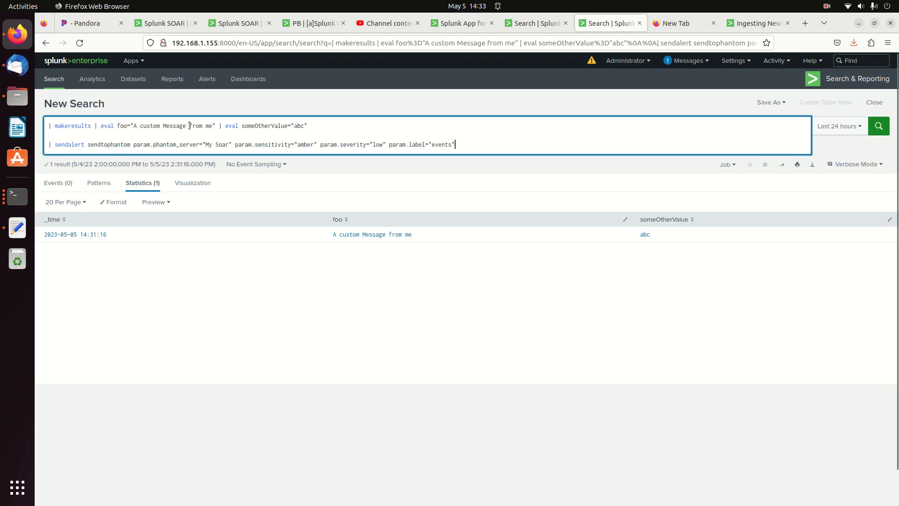
click(761, 23)
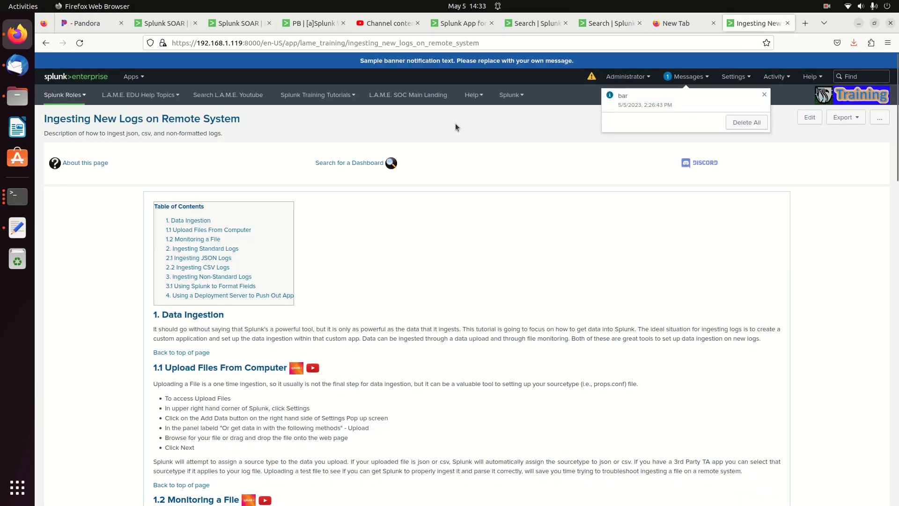
click(79, 43)
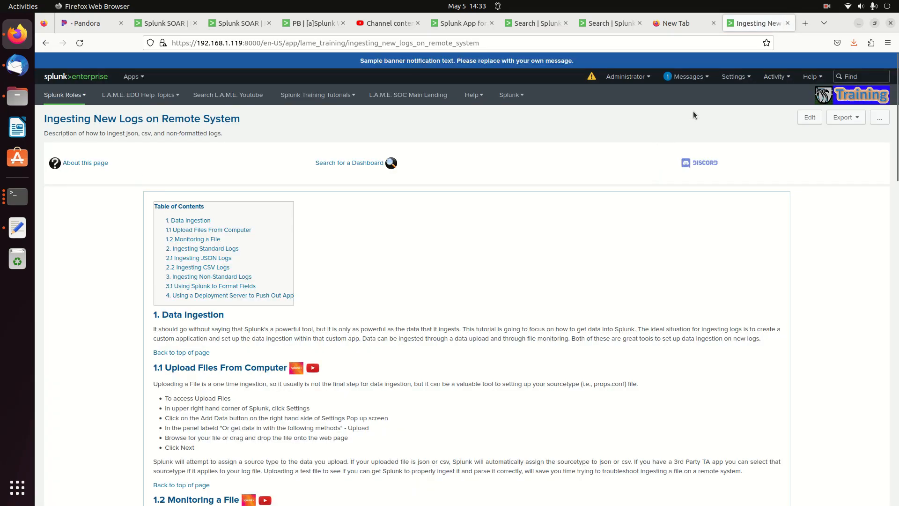
click(687, 76)
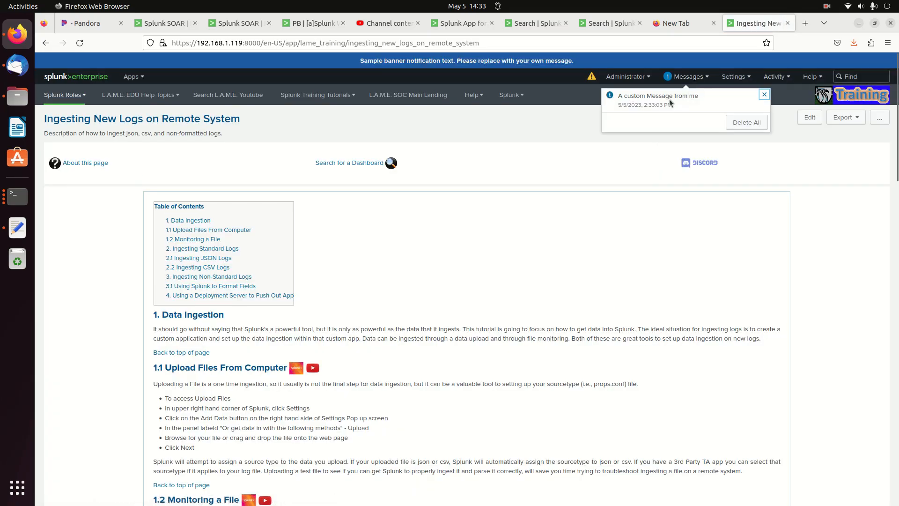
click(551, 132)
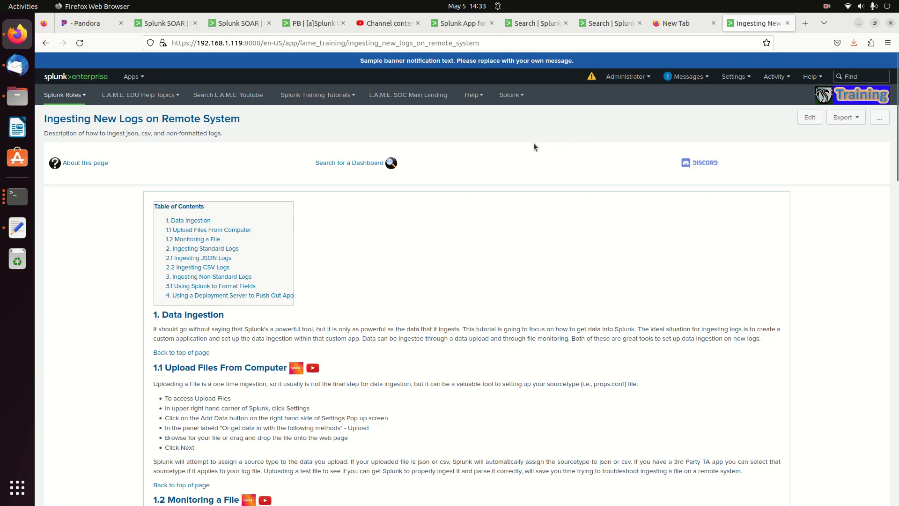
Close the playbook debugger and examine the results of the Splunk Web Messages playbook run in event 33's recent activity
click(315, 24)
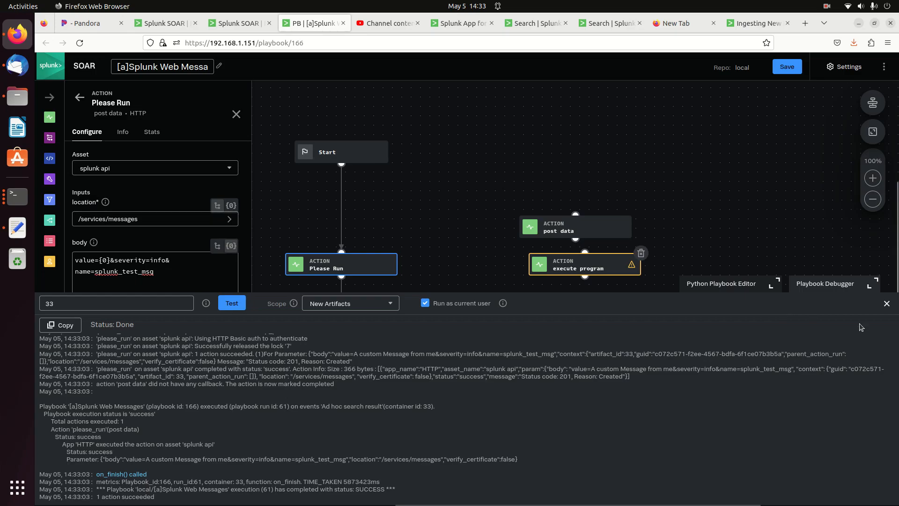
click(889, 304)
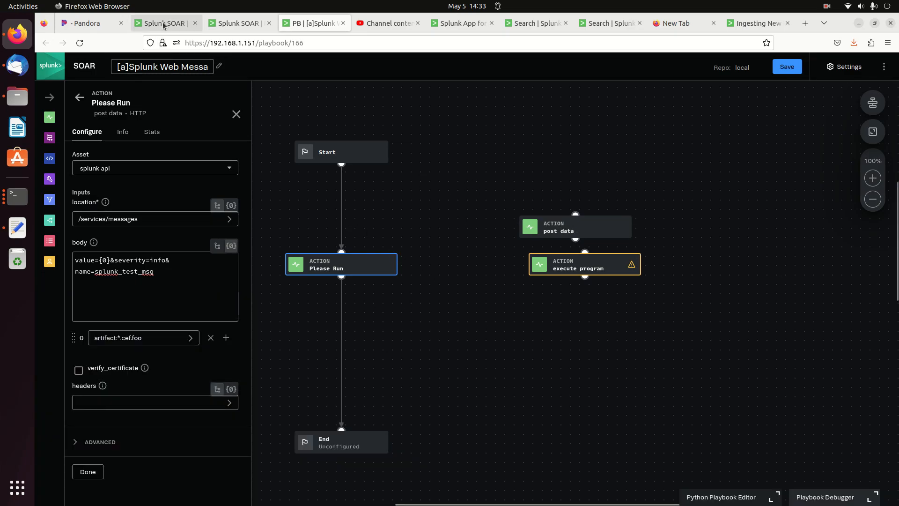
click(230, 26)
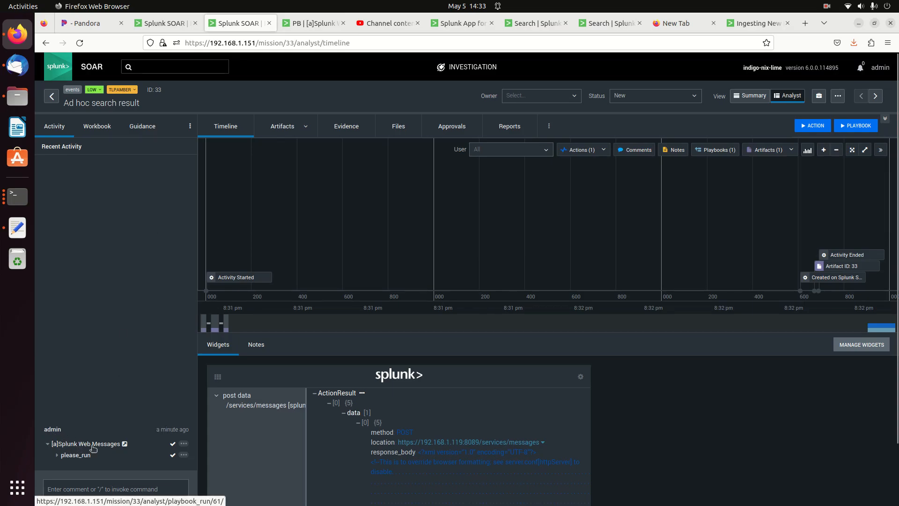
click(184, 444)
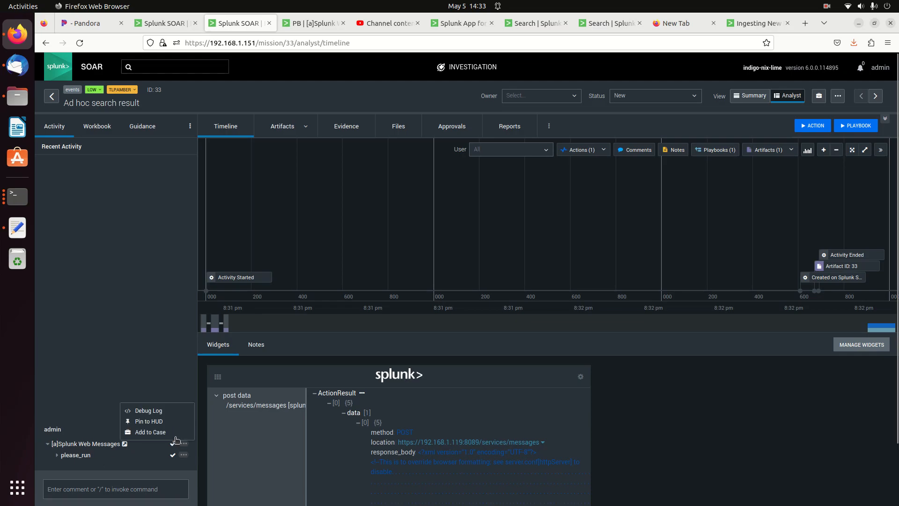
click(119, 444)
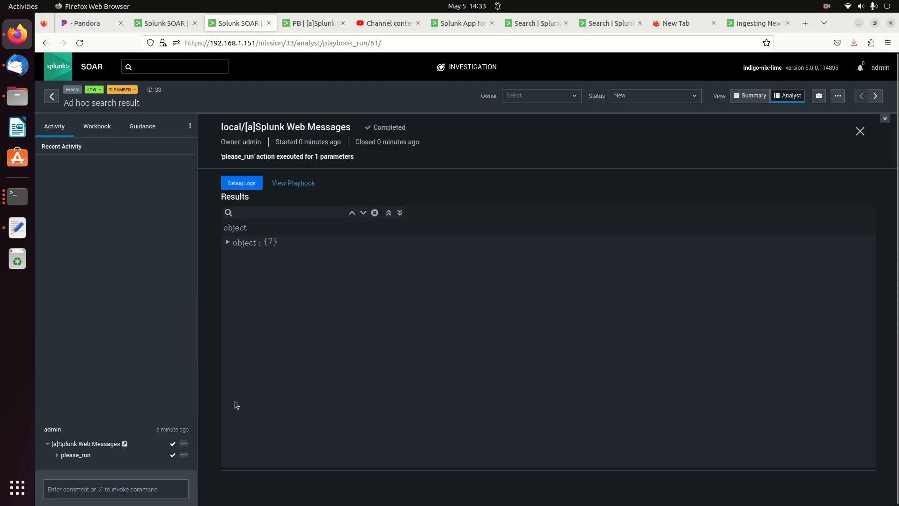
click(227, 242)
click(227, 242)
click(861, 132)
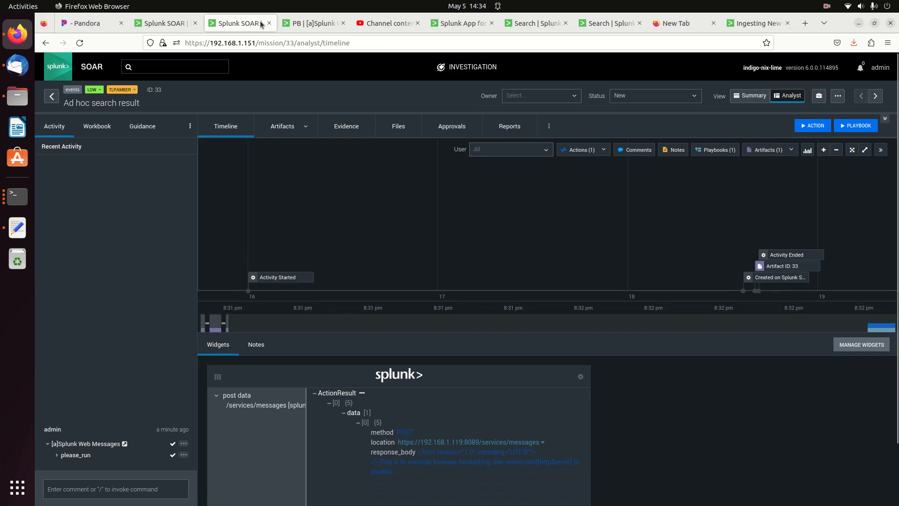
Set the playbook to operate on the events label in its settings, checking that label against the event list
click(302, 26)
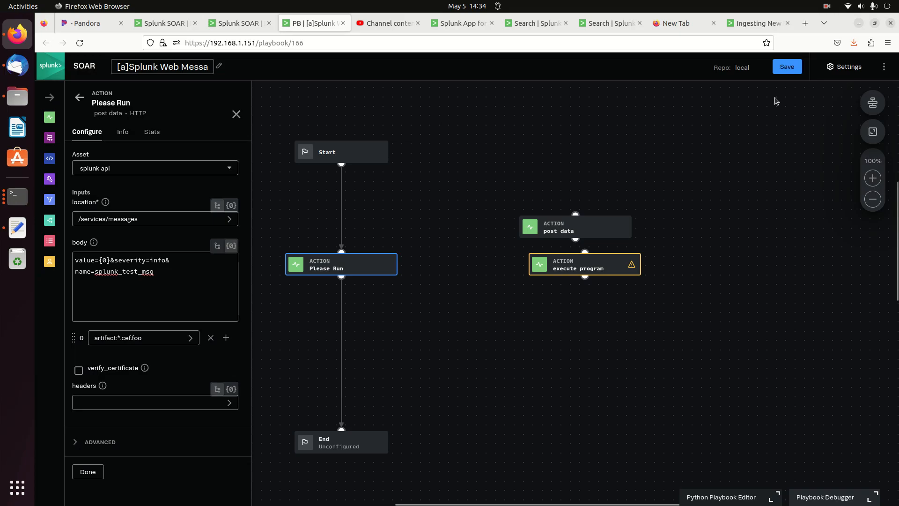
click(850, 68)
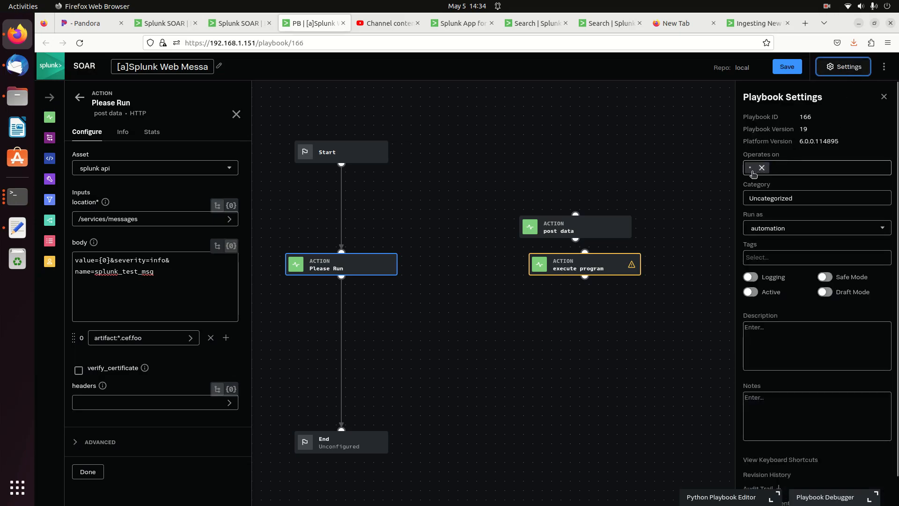
click(785, 167)
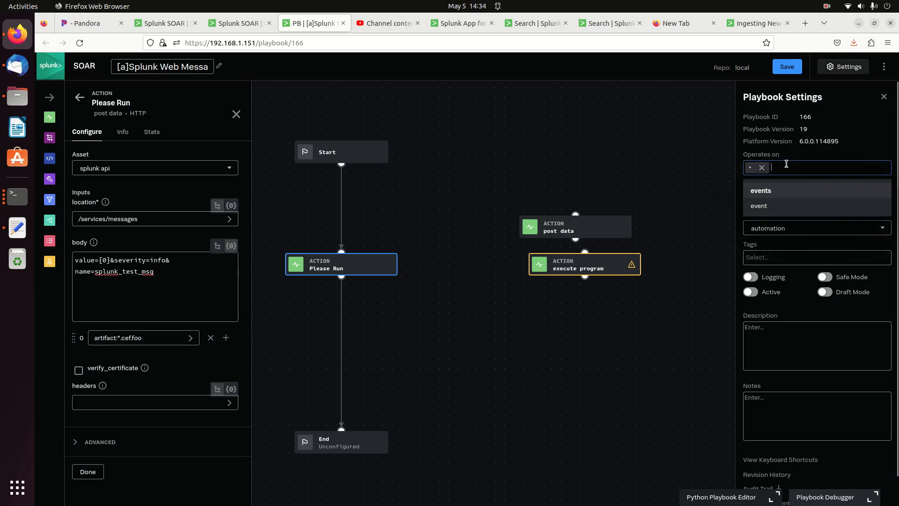
click(237, 24)
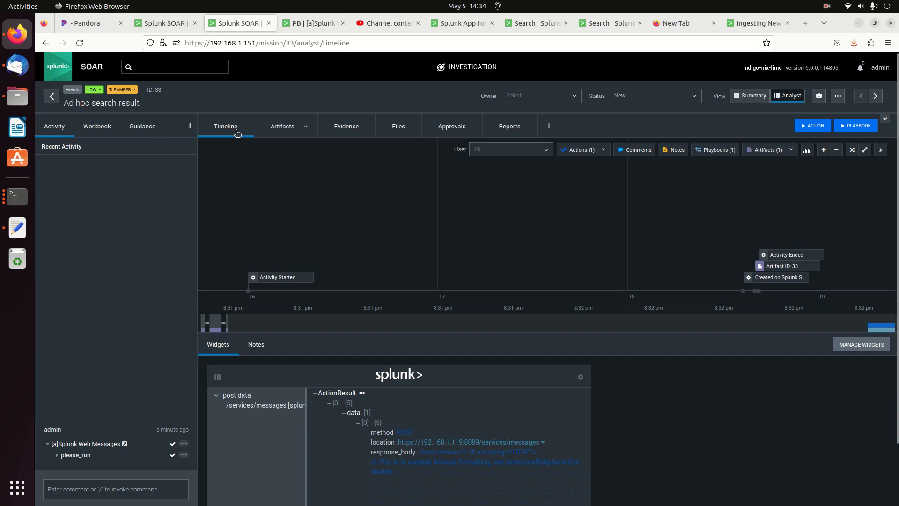
click(281, 127)
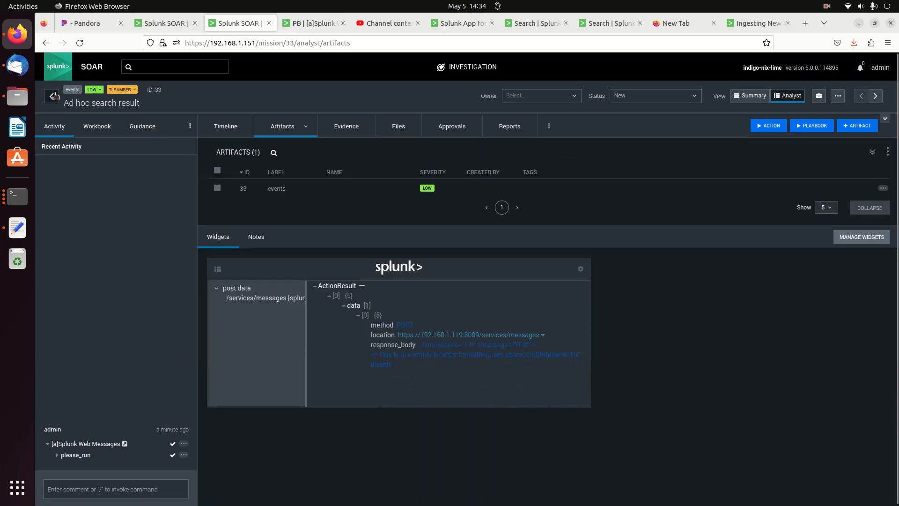
click(53, 96)
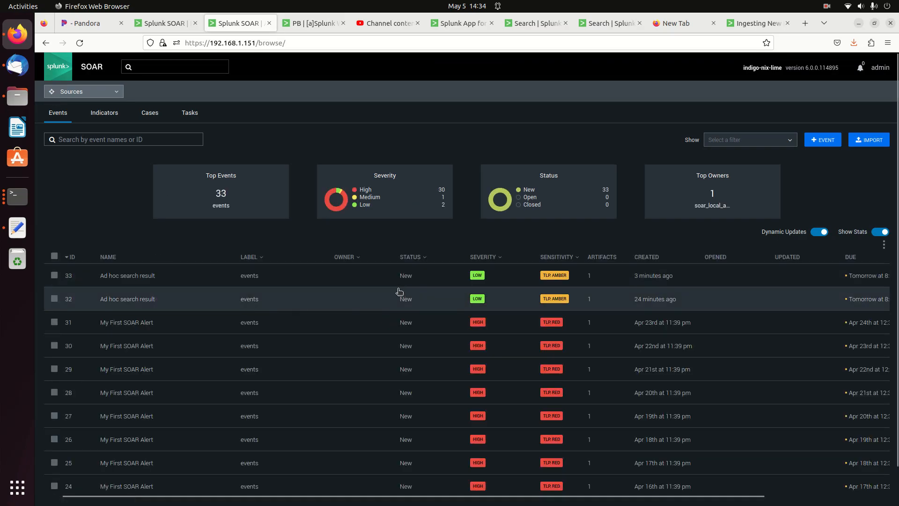
click(319, 28)
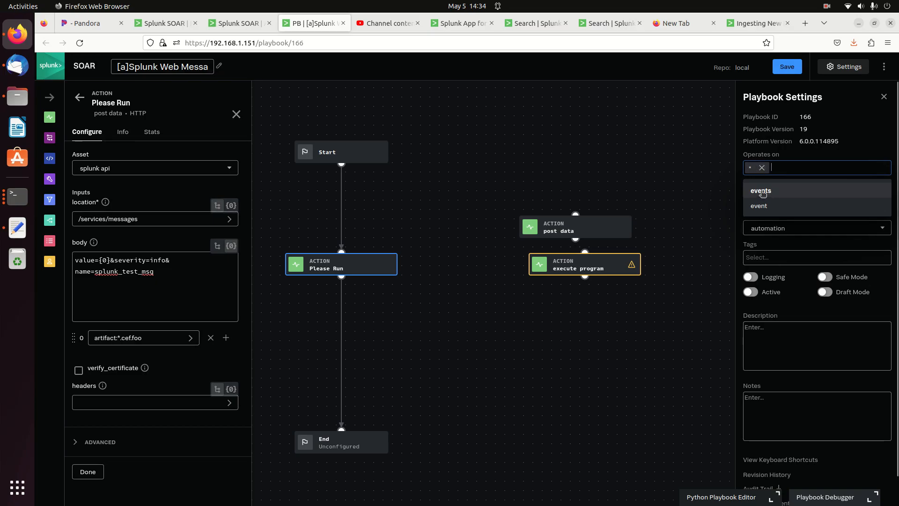
click(762, 191)
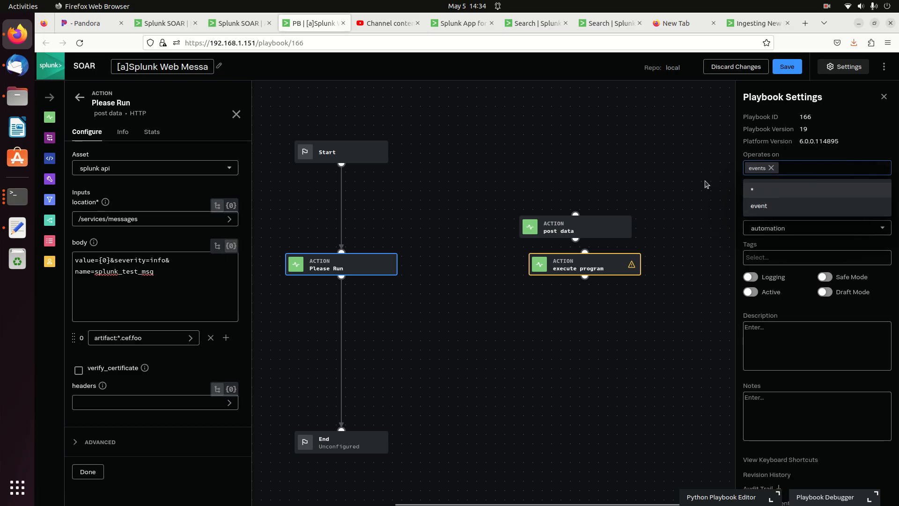
Switch the playbook's Operates on label to event and compare it with the labels in the event list
click(706, 184)
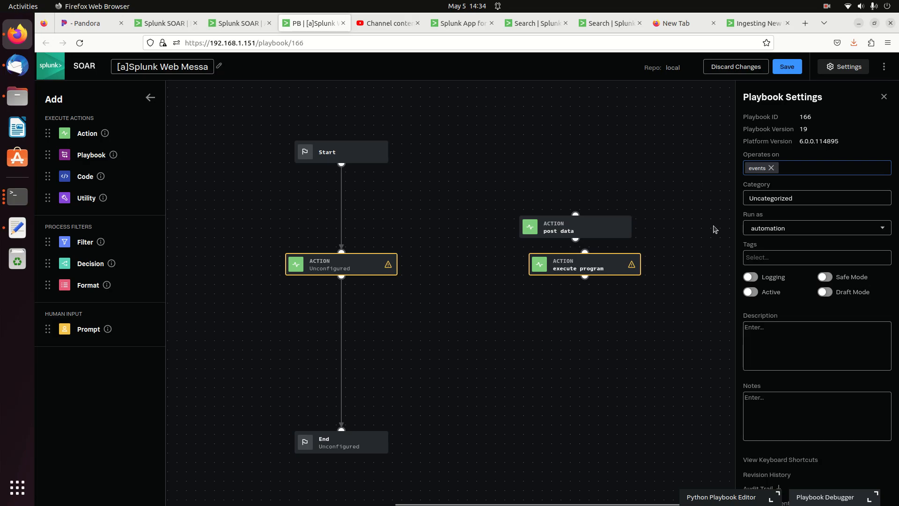
click(771, 174)
click(771, 169)
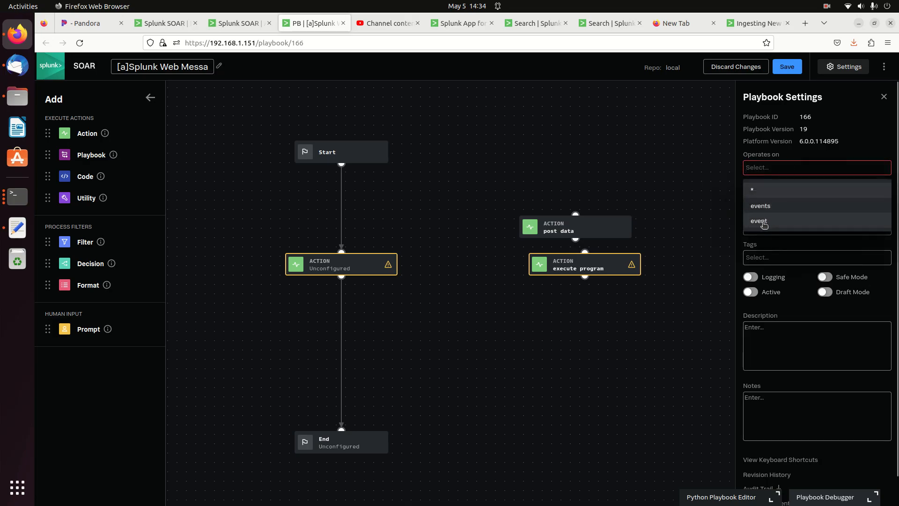
click(764, 224)
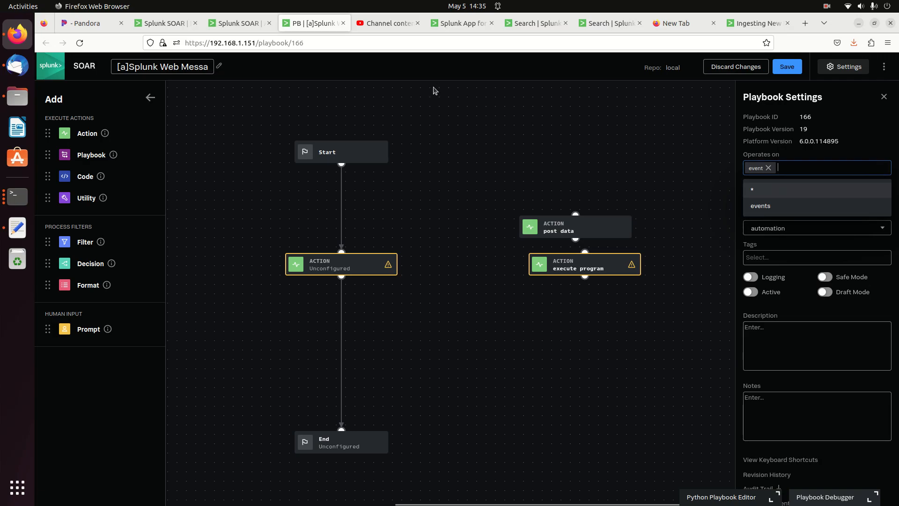
click(229, 22)
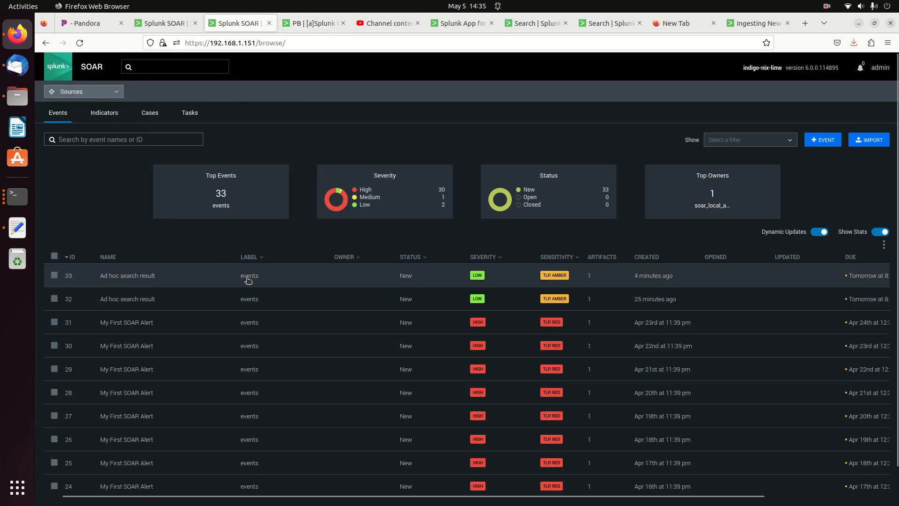
click(314, 23)
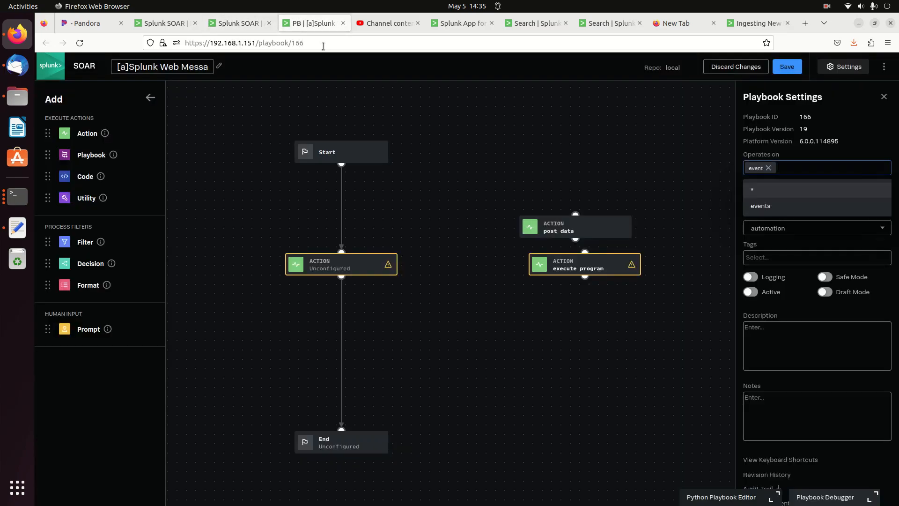
click(693, 200)
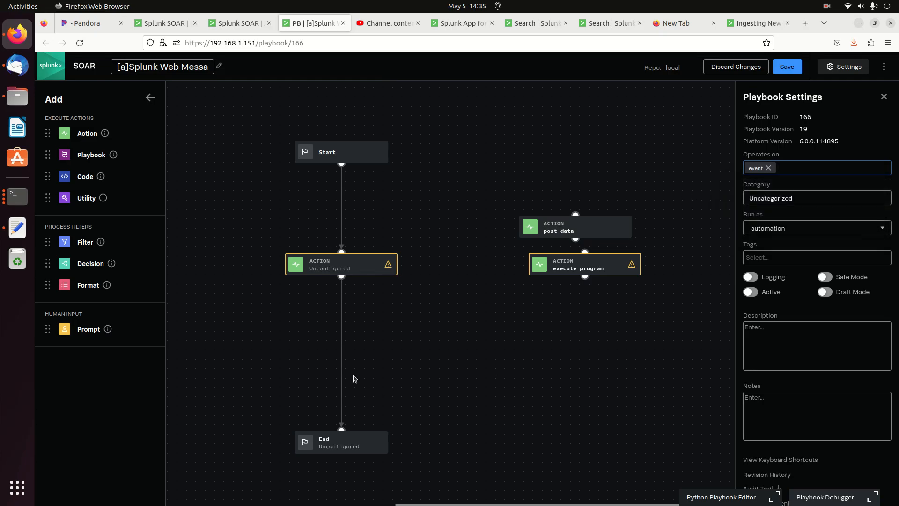
Save the playbook with the event label and try its debugger test against event ID 33, inspecting the output
click(845, 498)
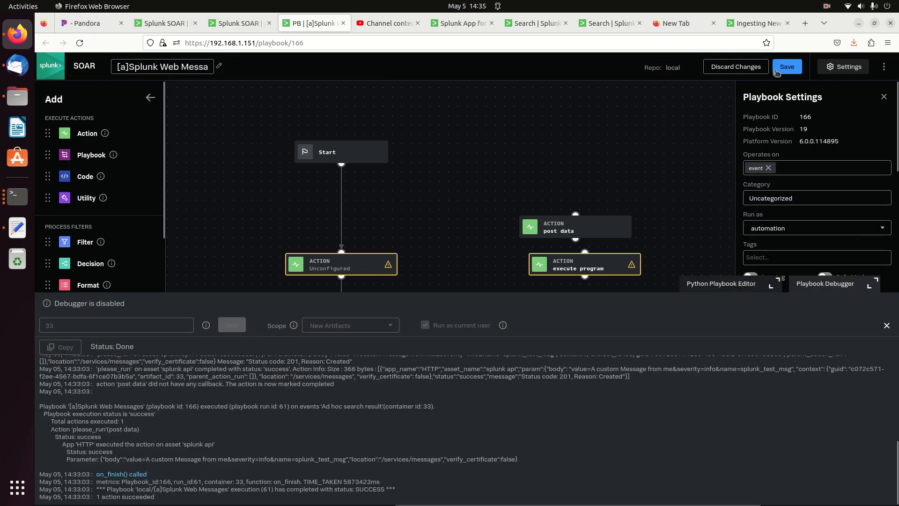
click(787, 67)
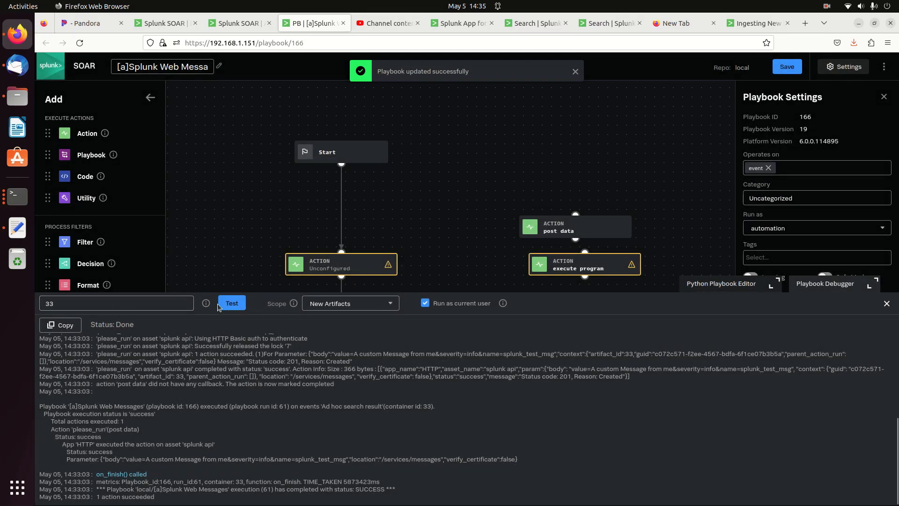
click(228, 309)
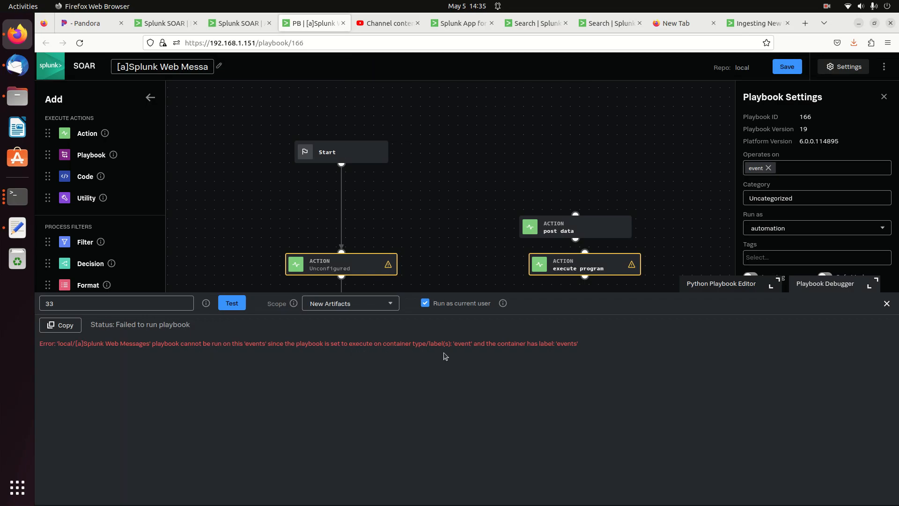
double_click(465, 345)
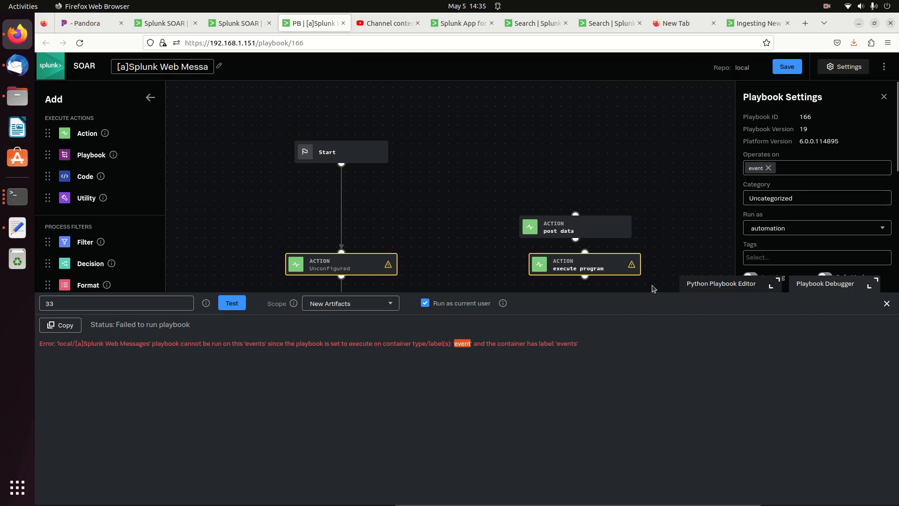
click(571, 341)
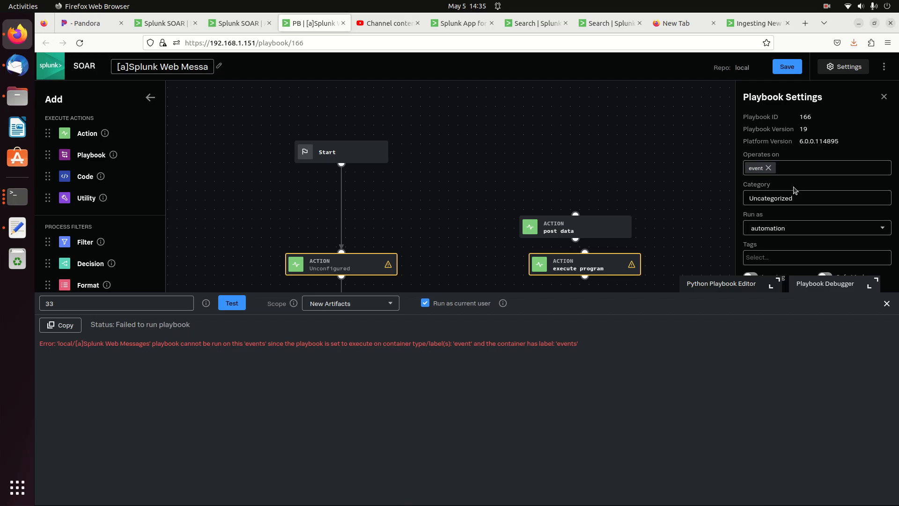
Set the playbook's Operates on label back to events, close the debugger, and save the playbook
click(776, 170)
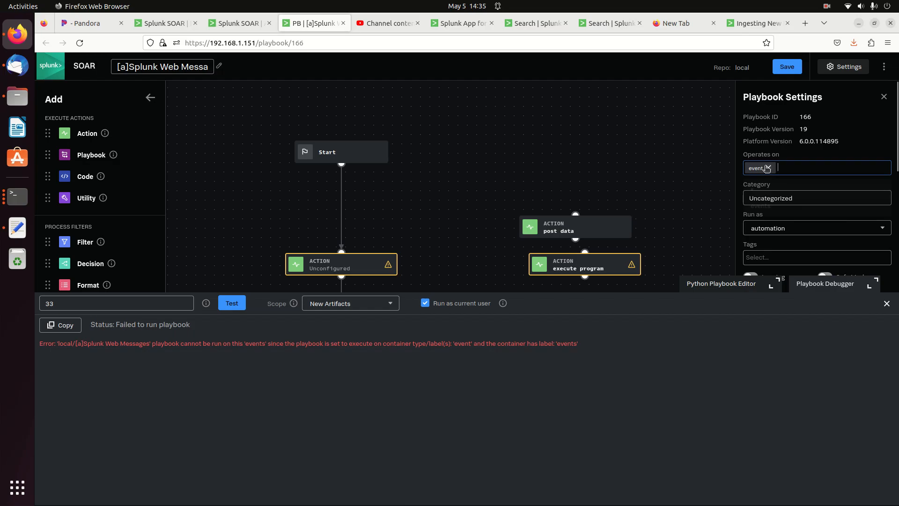
click(766, 168)
click(762, 205)
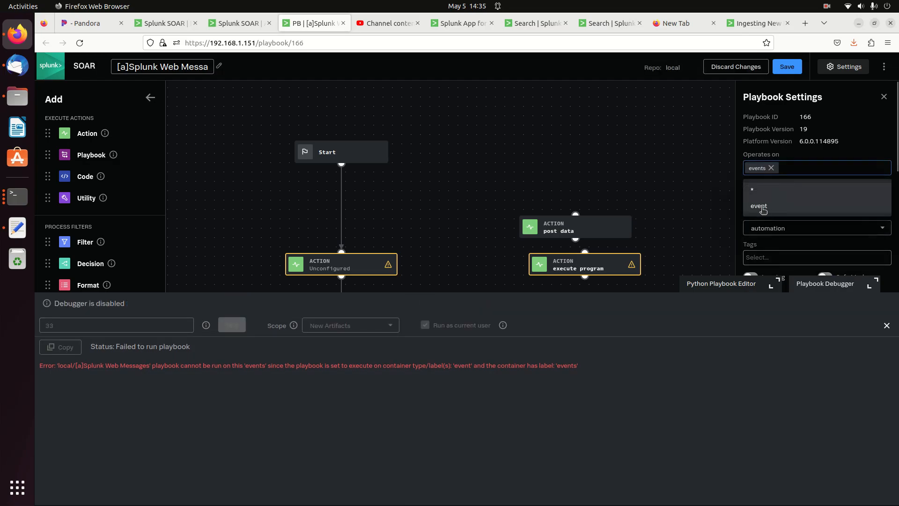
click(696, 185)
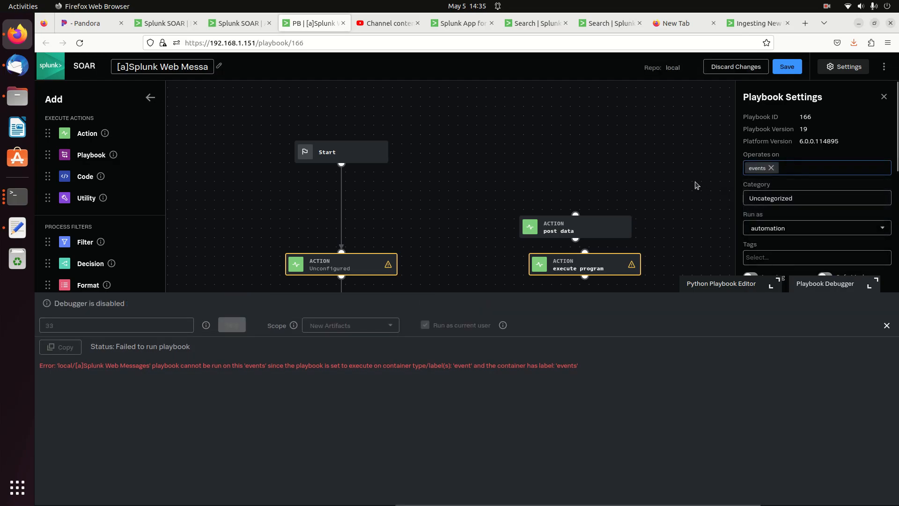
click(887, 325)
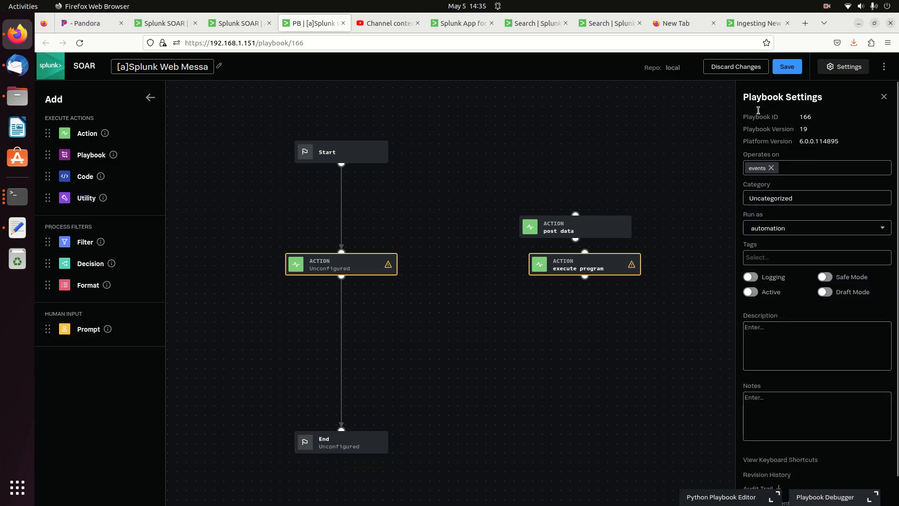
click(787, 66)
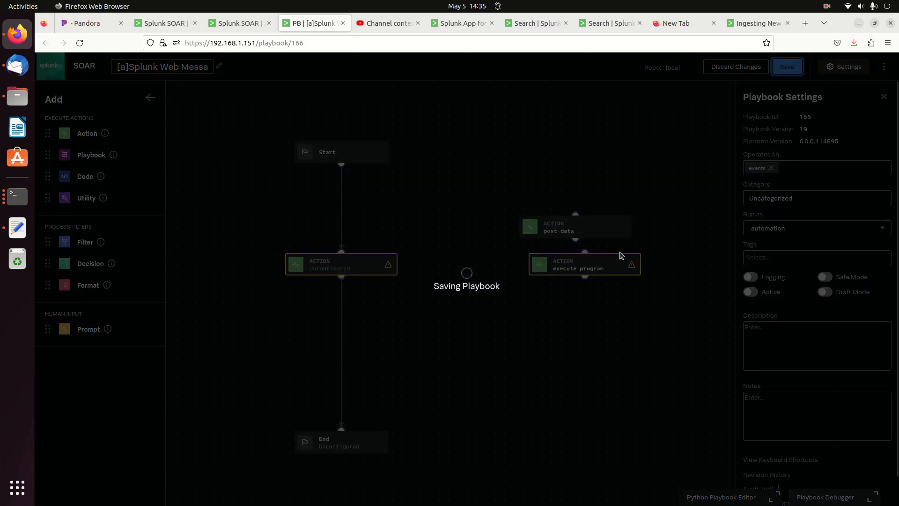
Test the playbook against event ID 33 with the New Artifacts scope and check the event list
click(843, 498)
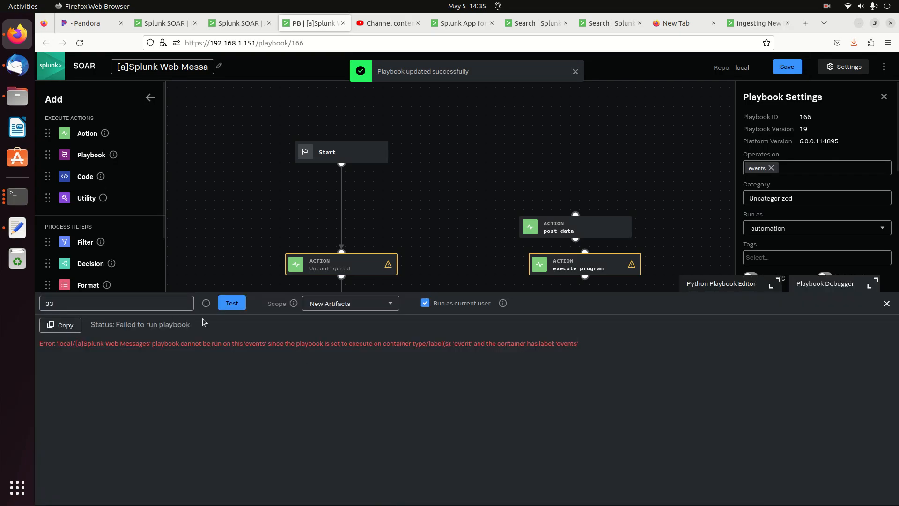
click(231, 304)
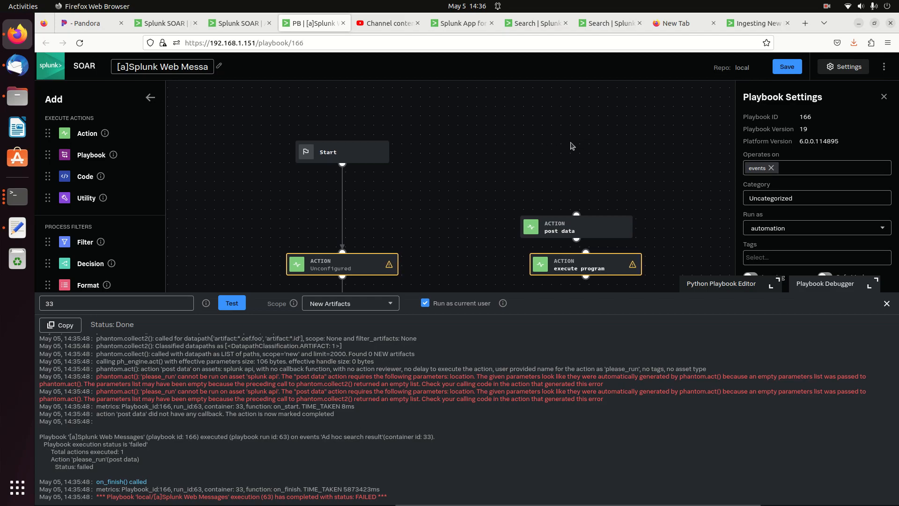
click(257, 27)
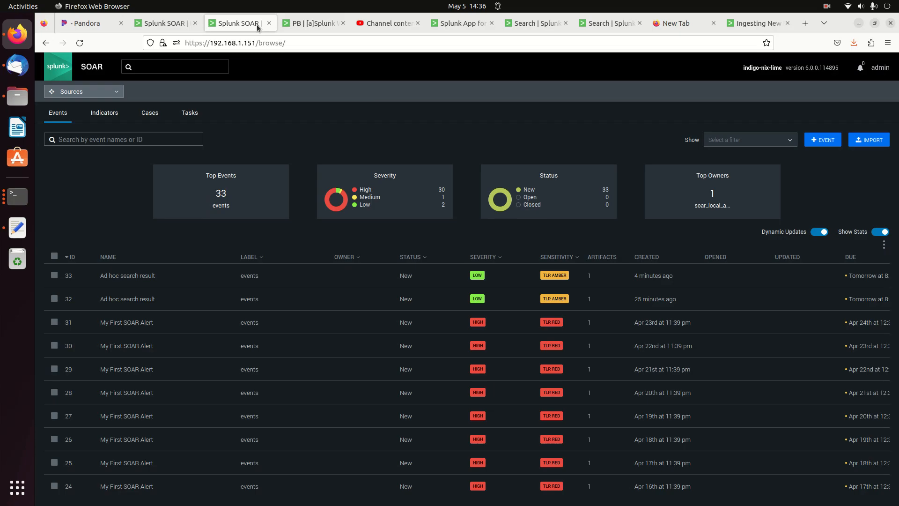
click(313, 26)
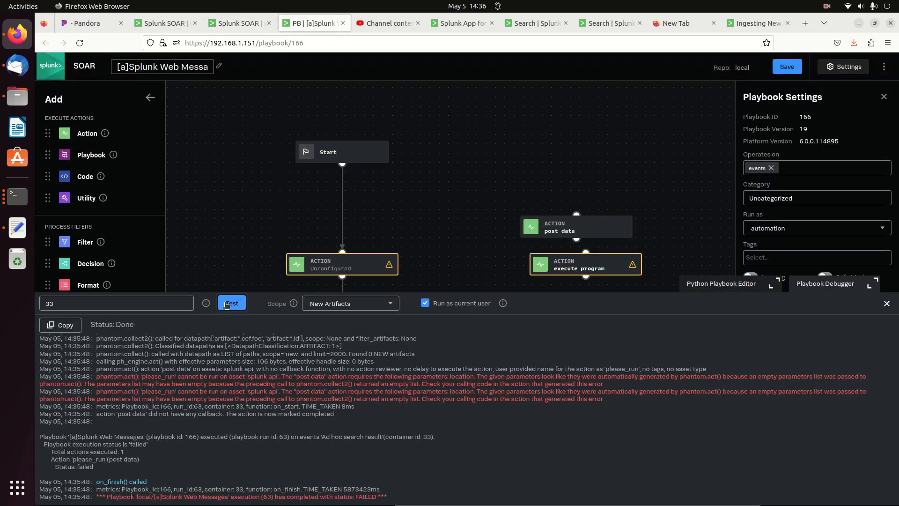
Change the debugger scope to All Artifacts and rerun the playbook test against event ID 33
click(345, 303)
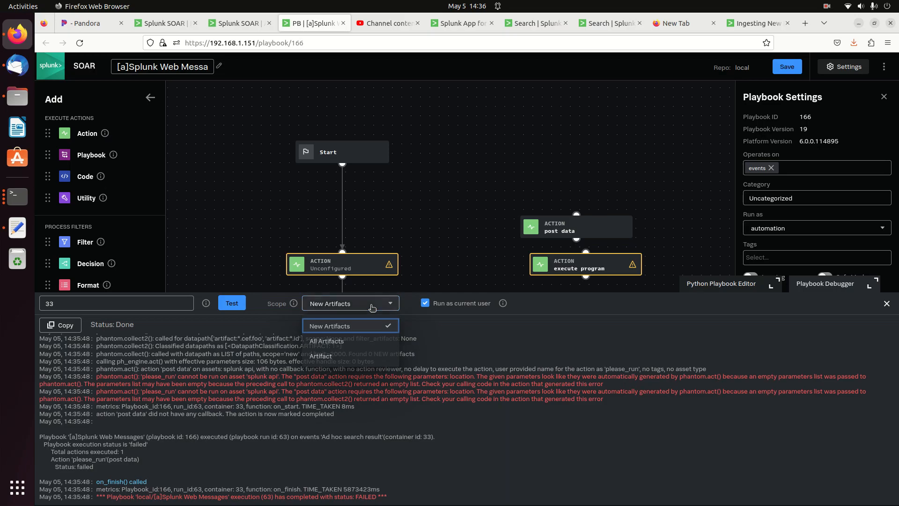
click(324, 341)
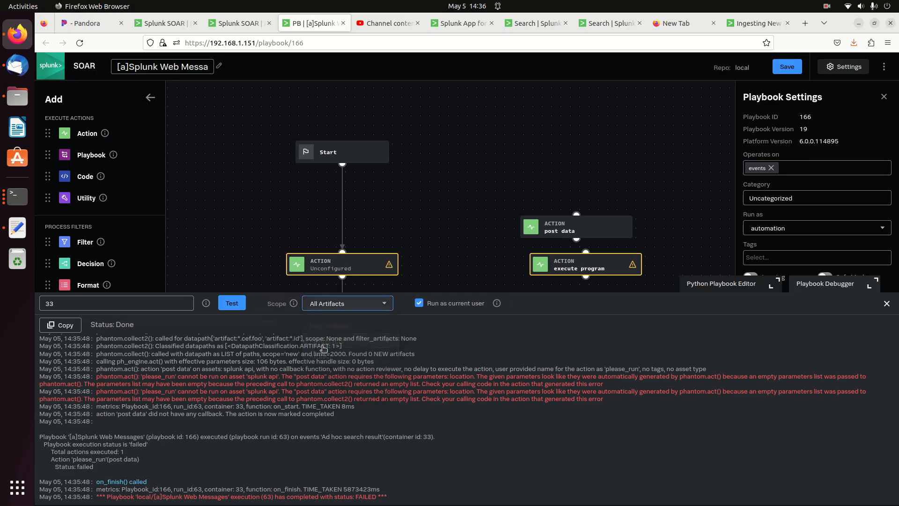
click(232, 304)
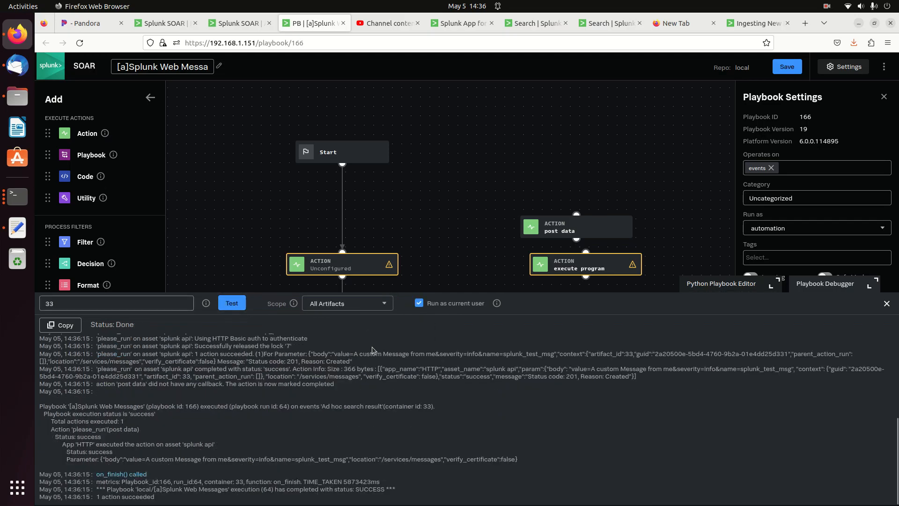
click(349, 304)
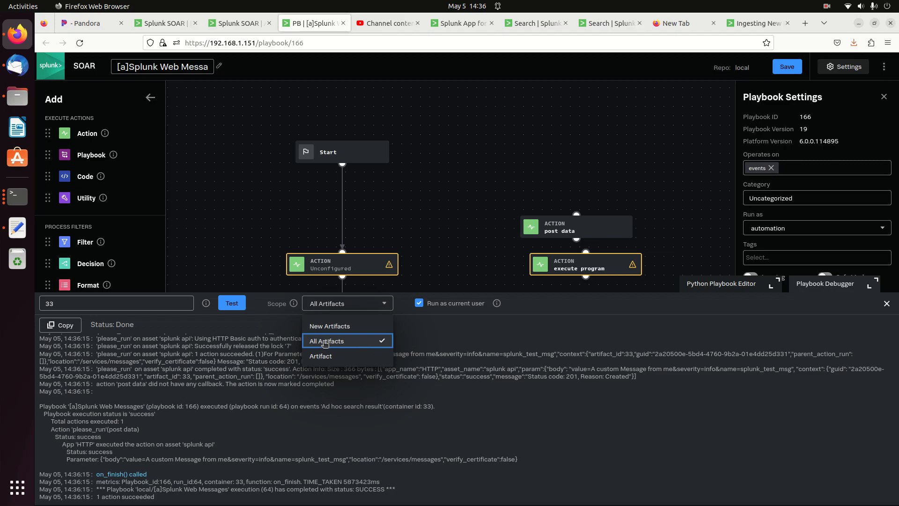
click(237, 239)
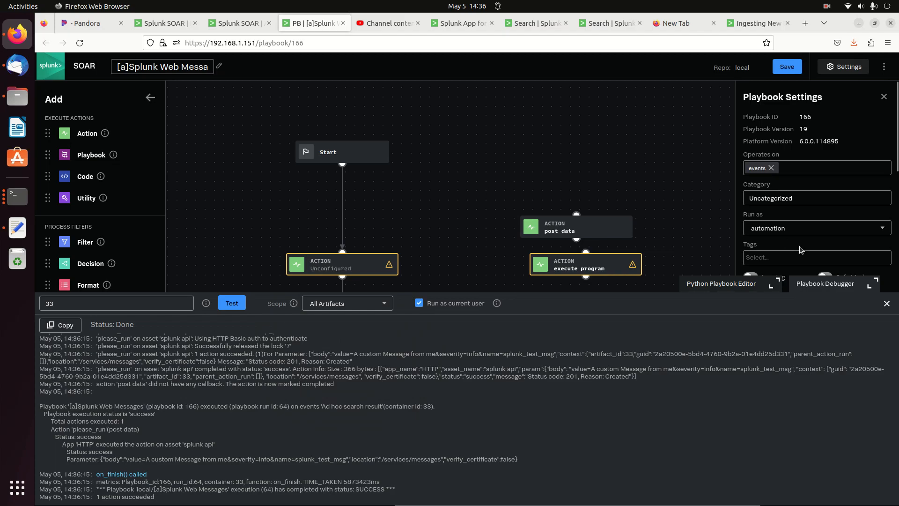
Close the debugger, set the Splunk Web Messages playbook to Active, and save it
click(887, 303)
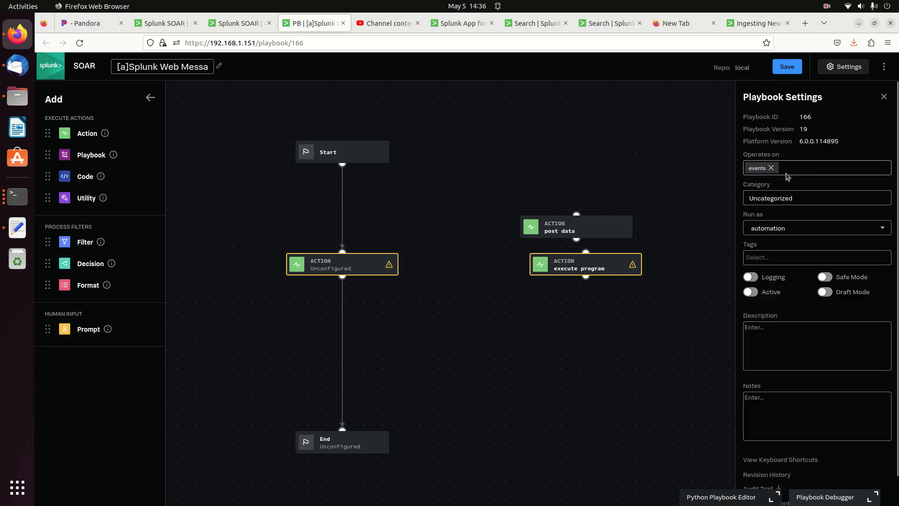
click(751, 293)
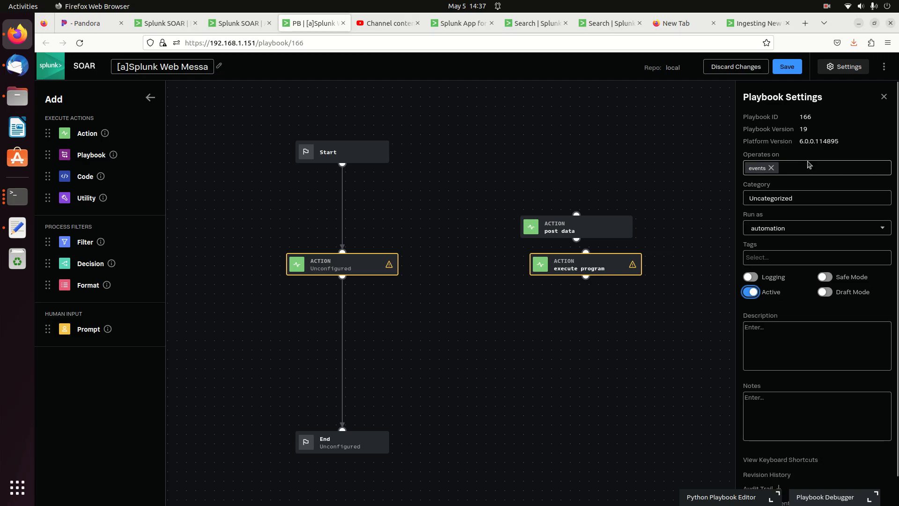
click(787, 68)
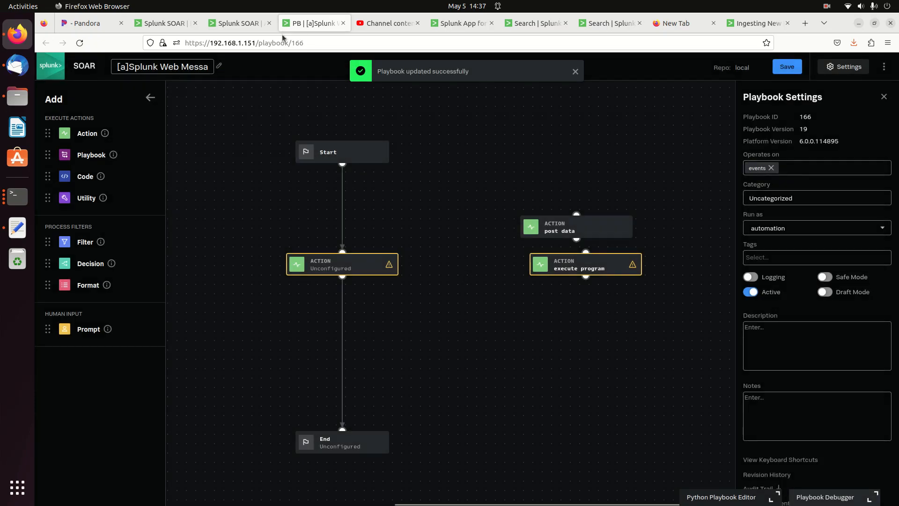
In the Splunk search, set foo to "Automated Message from Phantom" and run it to send a new event to SOAR
click(595, 29)
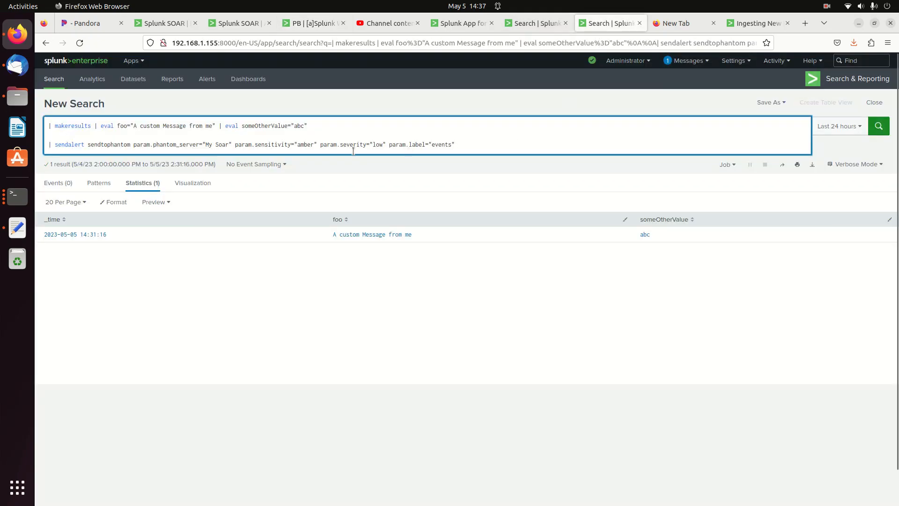
drag(134, 126, 219, 131)
text(Ai)
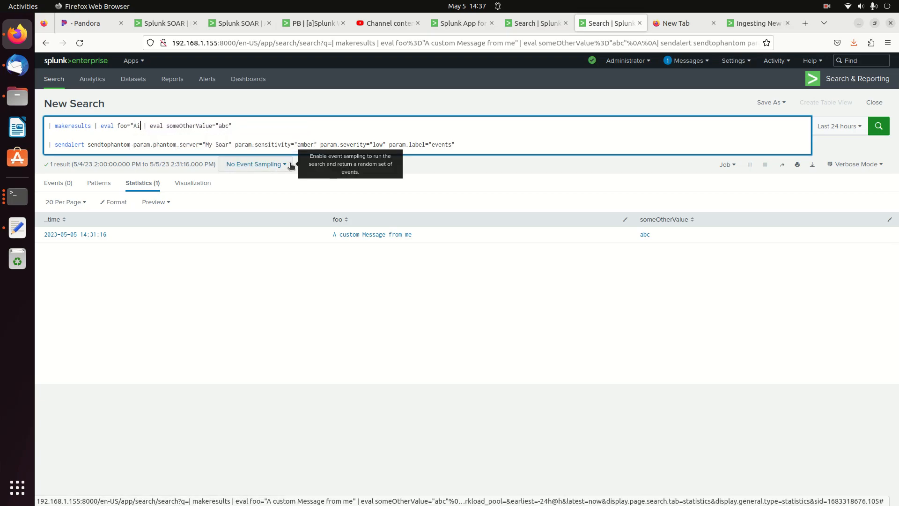
text(tomated Message from Phantom")
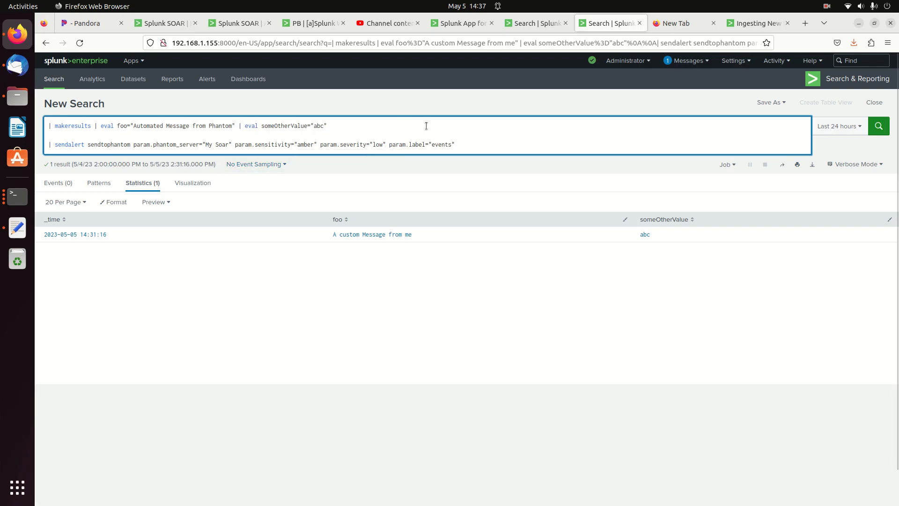
key(Return)
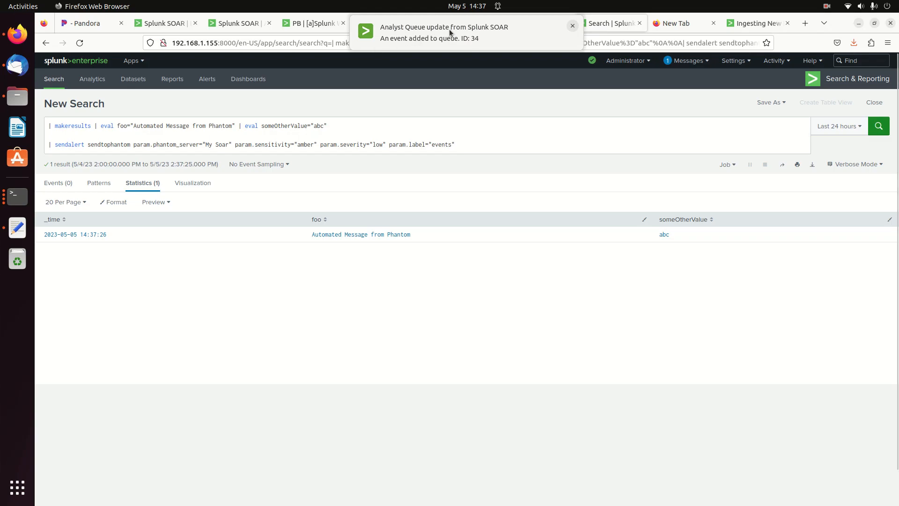
Open the newest Ad hoc search result event in SOAR, examine its automatic playbook activity, and return to the playbook editor
click(476, 37)
click(243, 23)
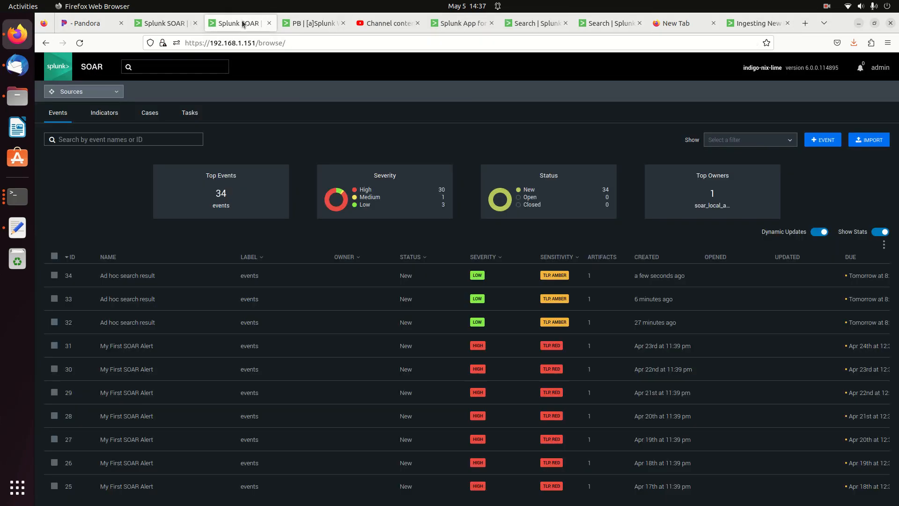
click(127, 276)
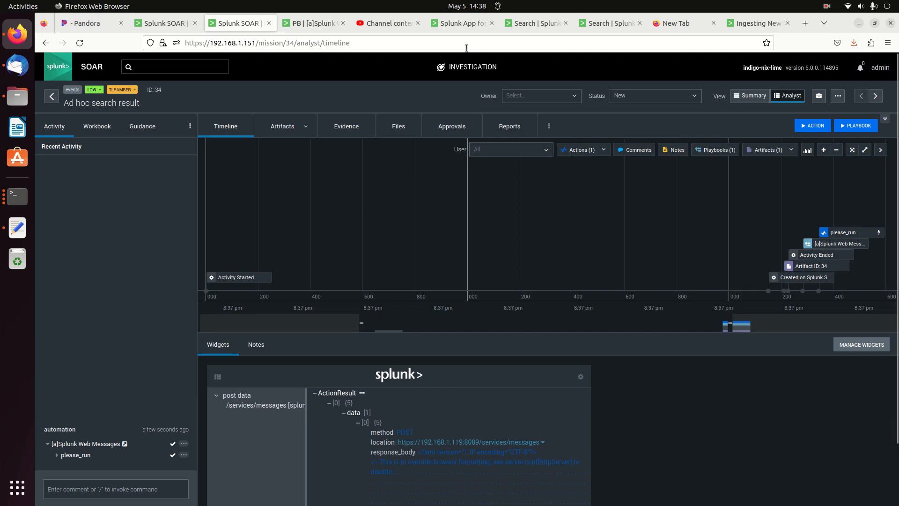
click(314, 23)
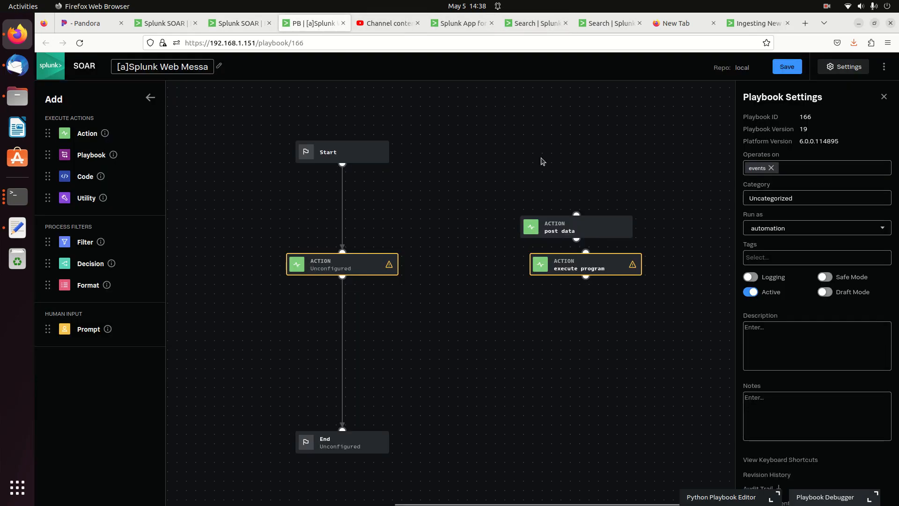
Reload the Ingesting New Logs on Remote System page and read its Splunk web messages
click(236, 26)
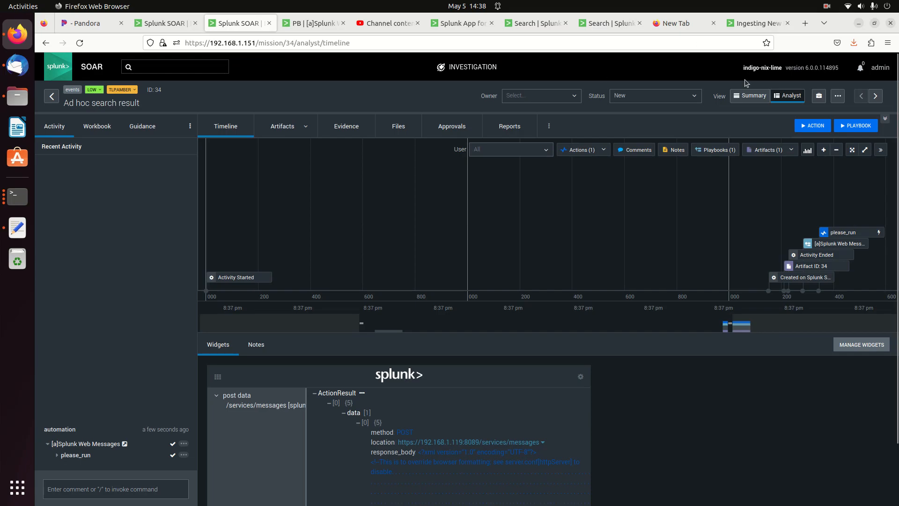
click(762, 27)
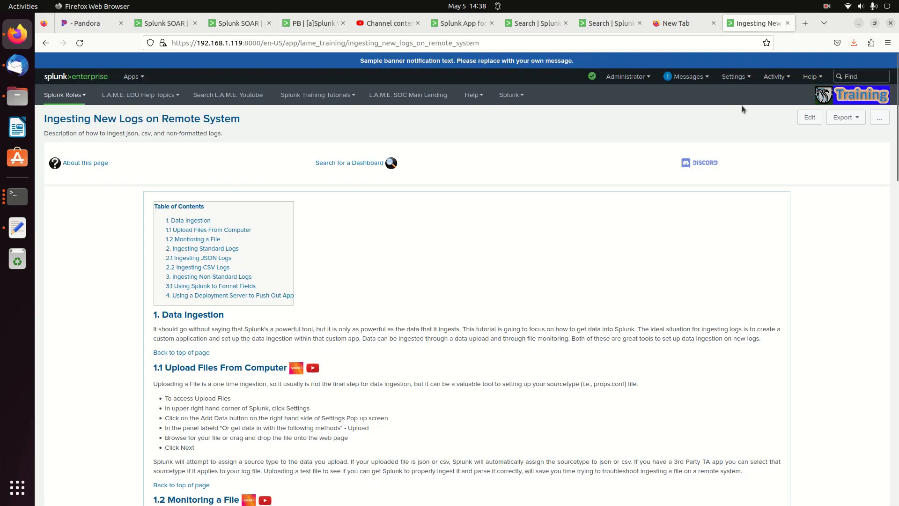
click(79, 42)
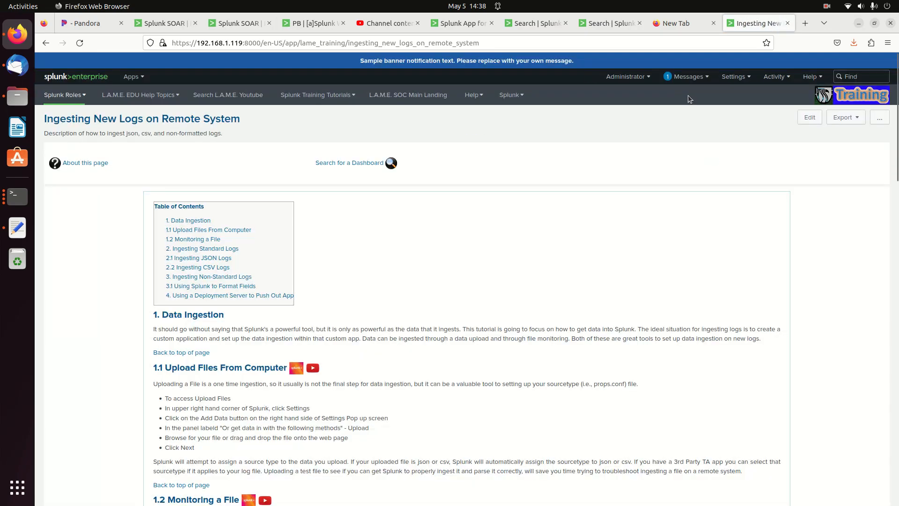
click(686, 77)
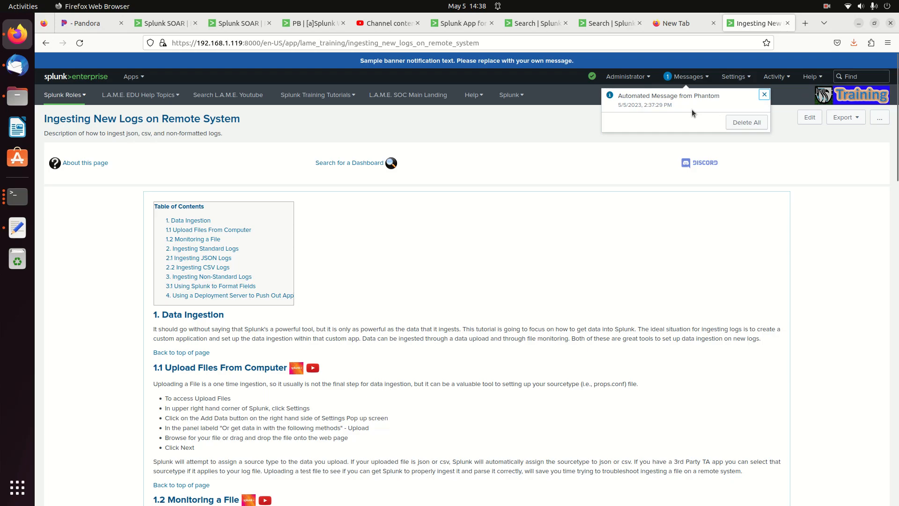
click(591, 134)
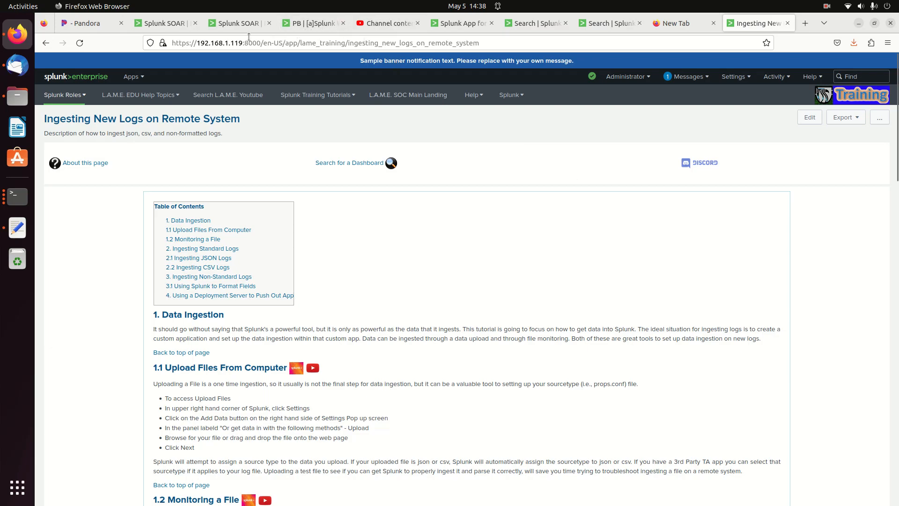
In the Splunk instance used for searching, open the L.A.M.E. EDU app's dashboards list
click(611, 26)
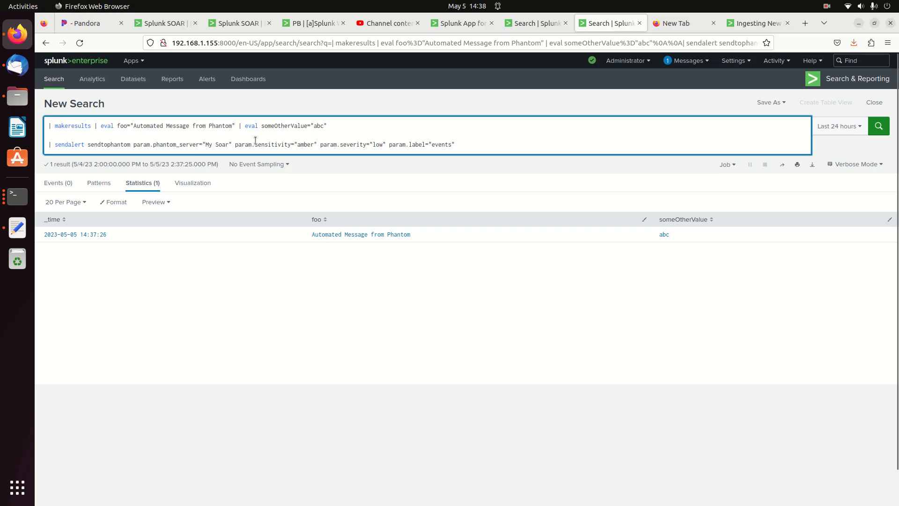
click(535, 25)
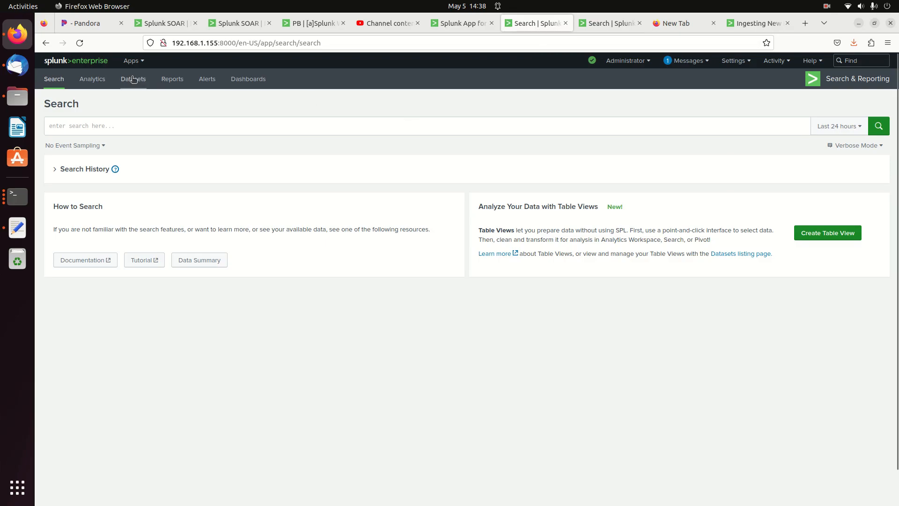
click(134, 61)
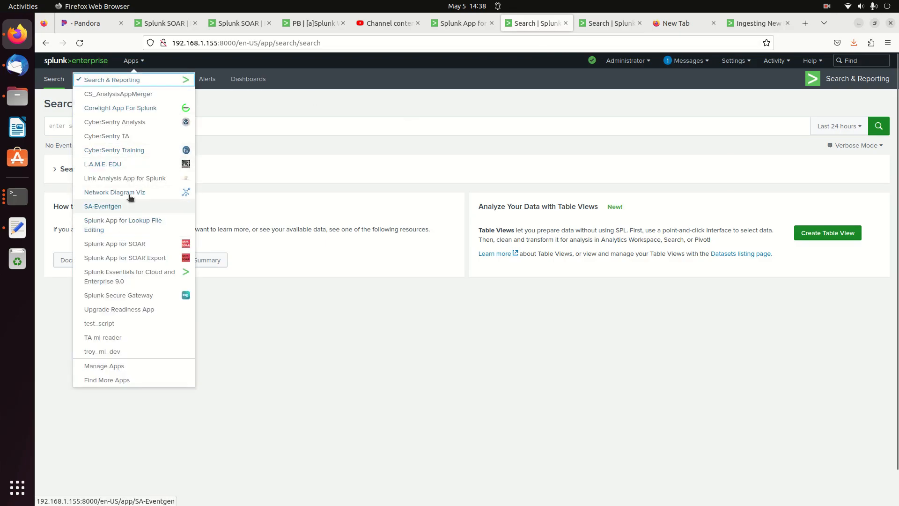
click(156, 163)
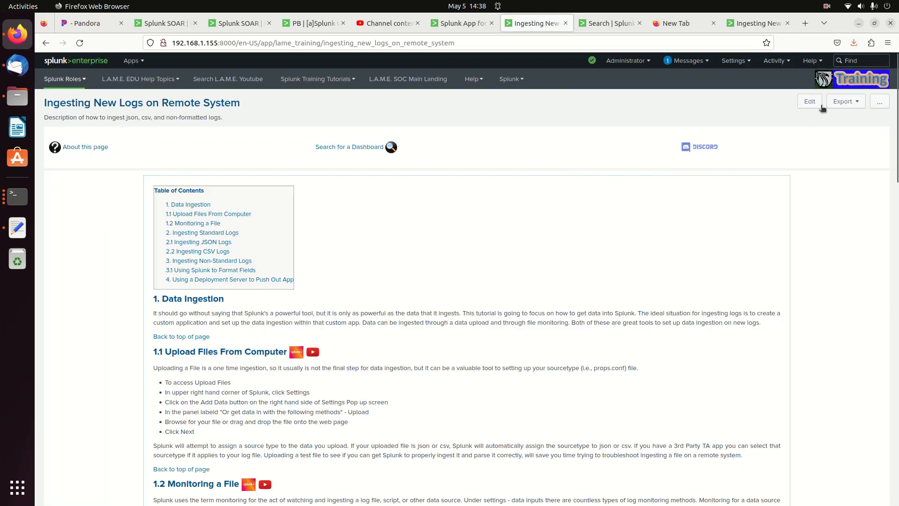
click(510, 79)
click(469, 170)
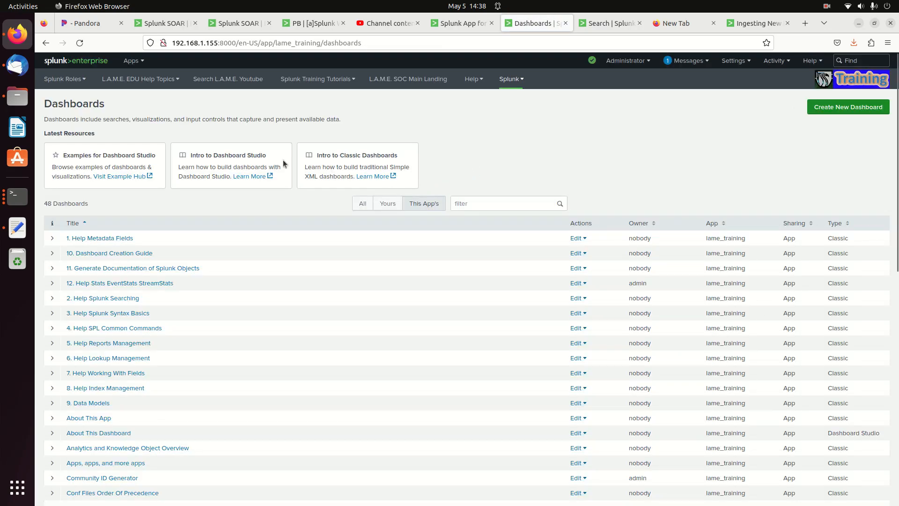
Create a classic dashboard titled "Send A Message" after choosing its permissions
click(856, 109)
click(476, 125)
text(Send A Message)
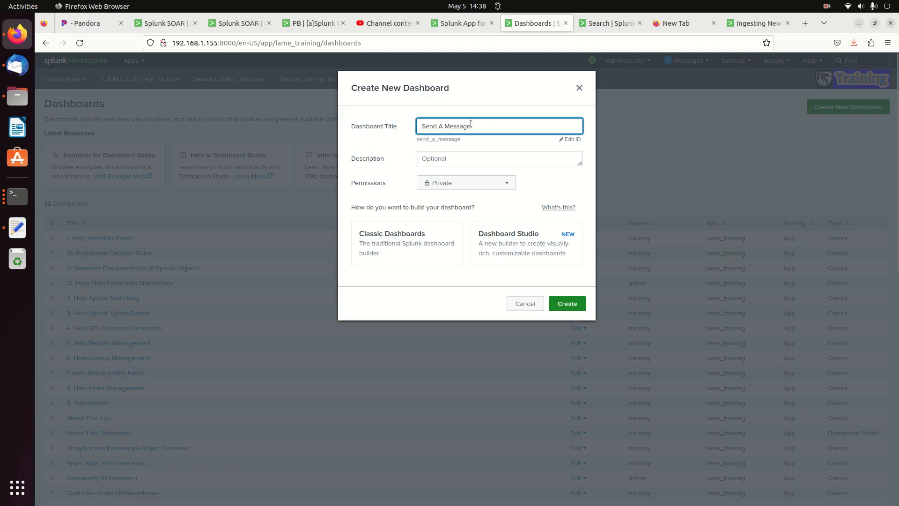
click(441, 184)
click(432, 230)
click(382, 244)
click(567, 303)
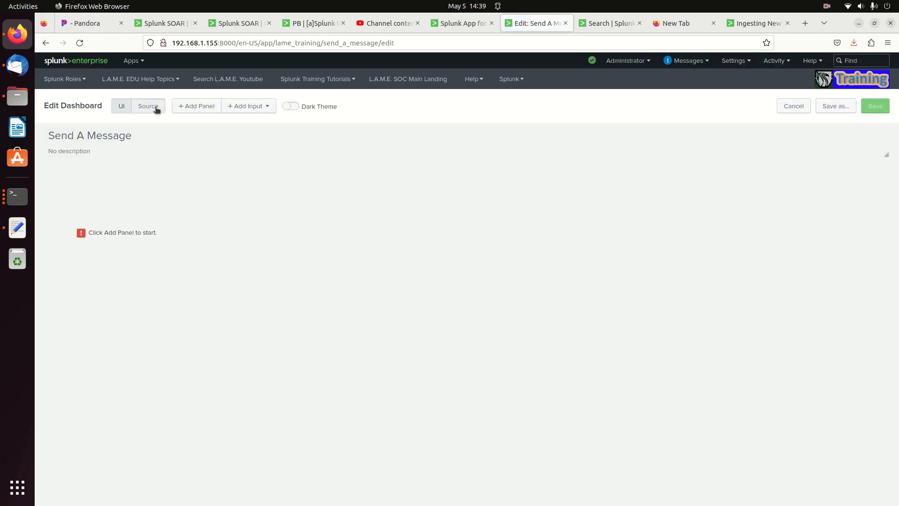
Add a text input and a submit button to the Send A Message dashboard
click(230, 109)
click(204, 128)
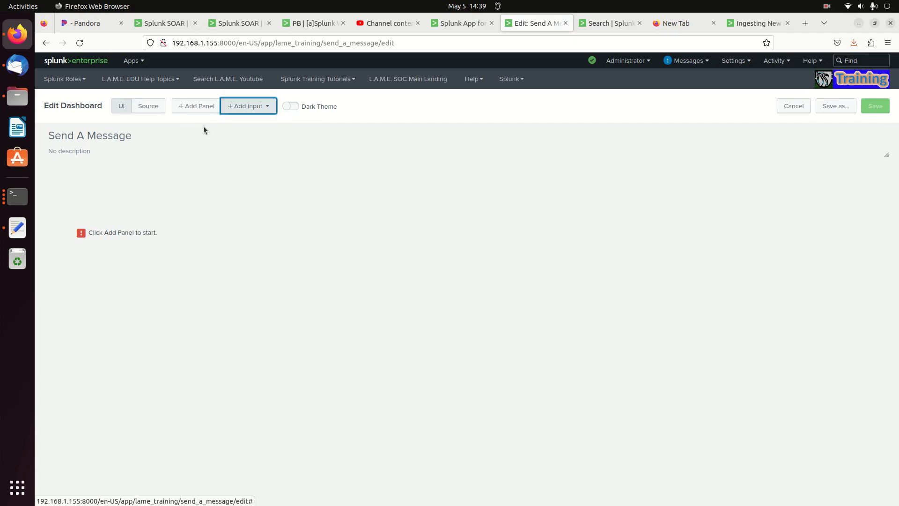
click(242, 109)
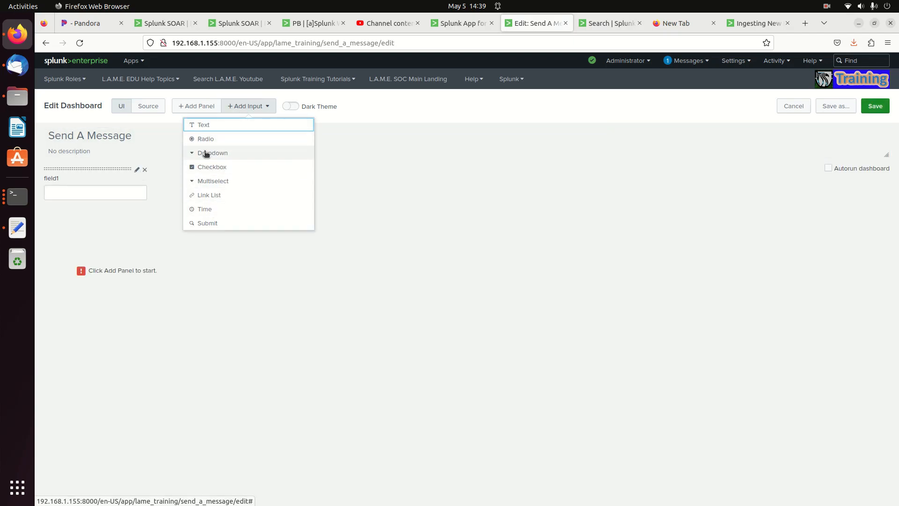
click(210, 222)
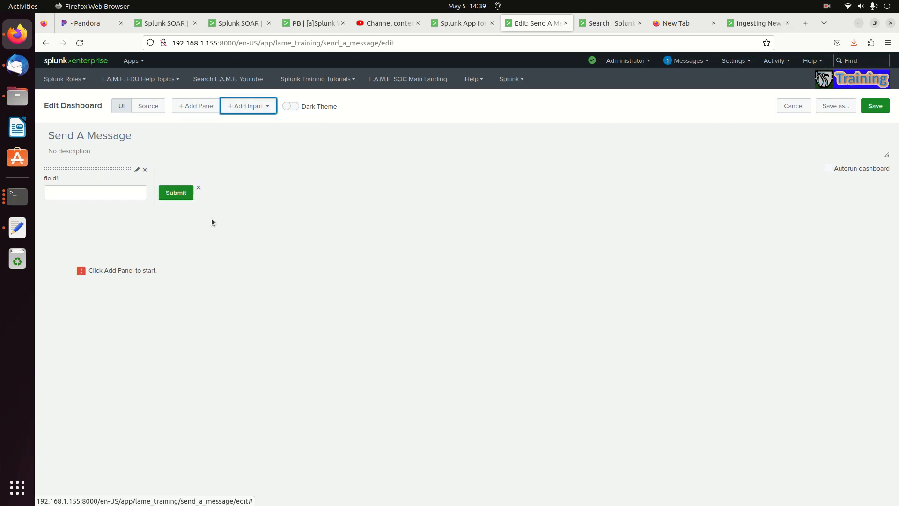
Start adding a dashboard panel, and copy the complete makeresults and sendalert query from the existing Splunk search
click(202, 111)
click(475, 23)
click(593, 24)
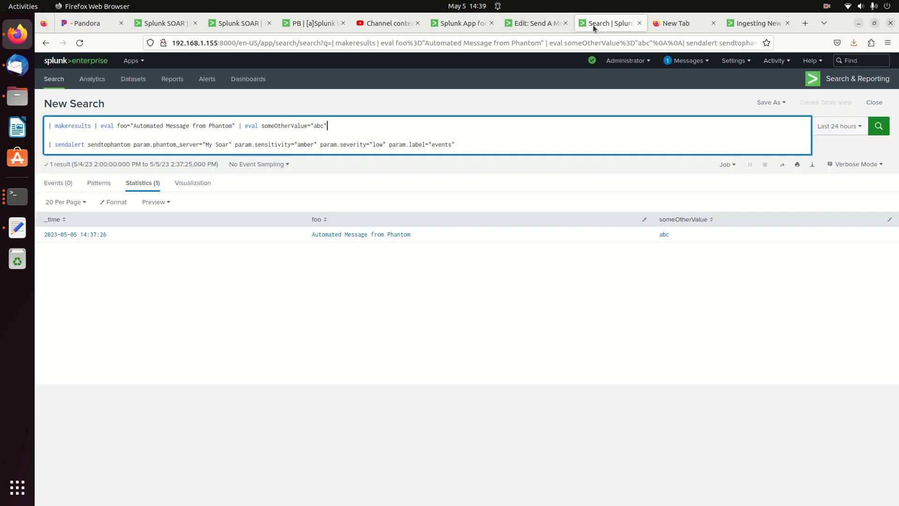
triple_click(426, 145)
click(426, 145)
click(486, 142)
drag(485, 142, 1, 80)
key(ctrl+c)
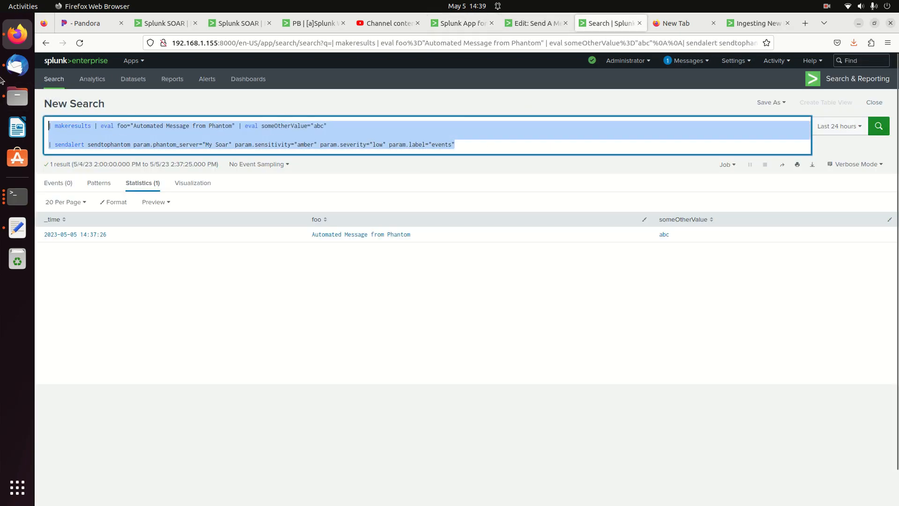
Start a new Statistics Table panel on the dashboard with the copied query as its search string
click(543, 27)
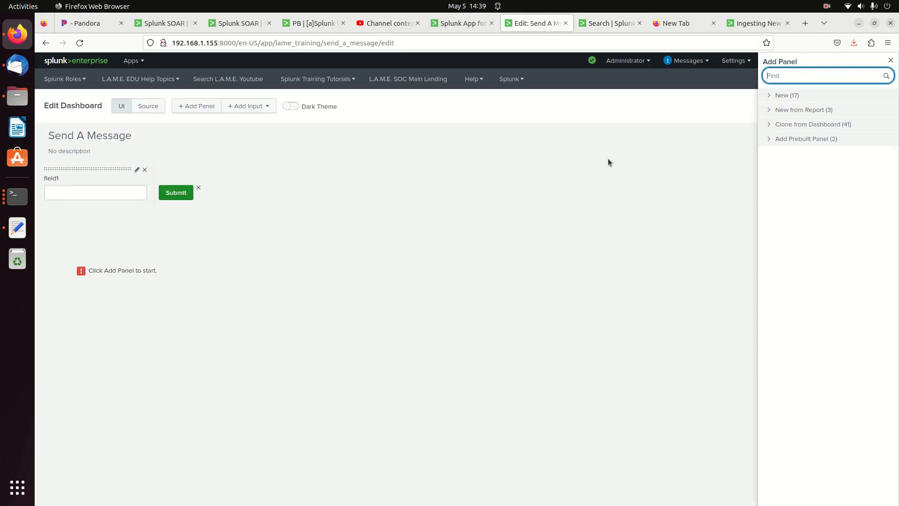
click(784, 97)
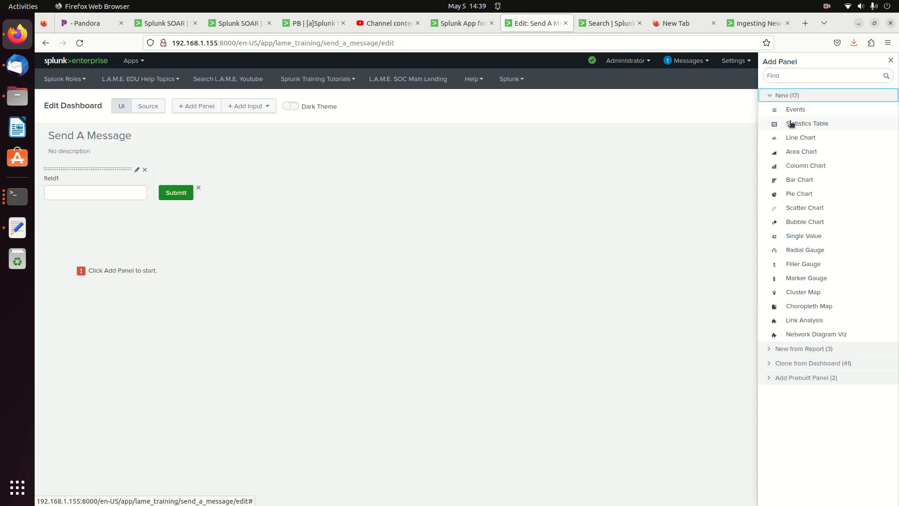
click(792, 124)
click(726, 177)
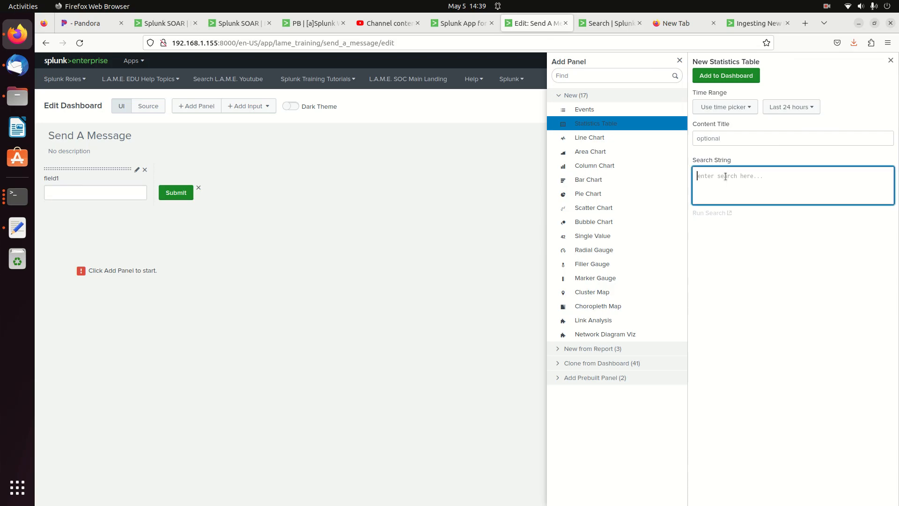
key(ctrl+v)
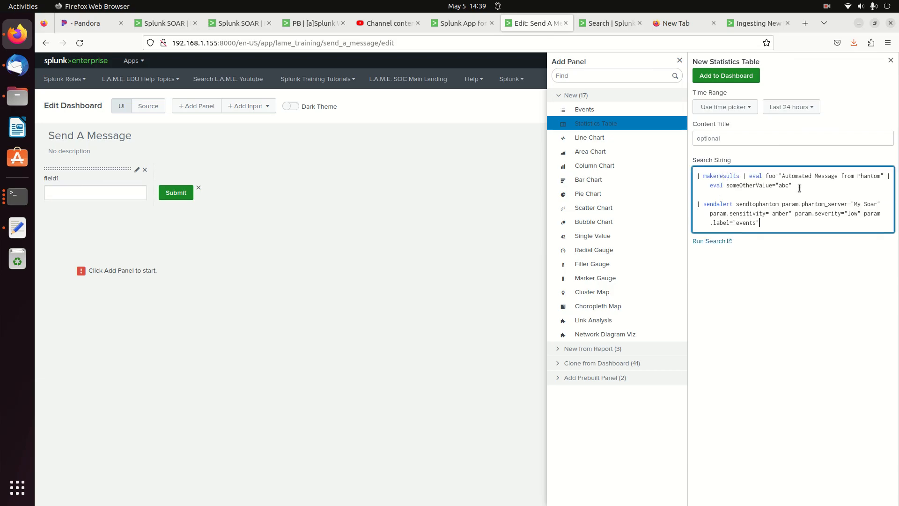
Replace foo's value in the search string with $userMsg$, copy the token name, and add the table to the dashboard
drag(784, 174, 888, 178)
key(BackSpace)
key(BackSpace)
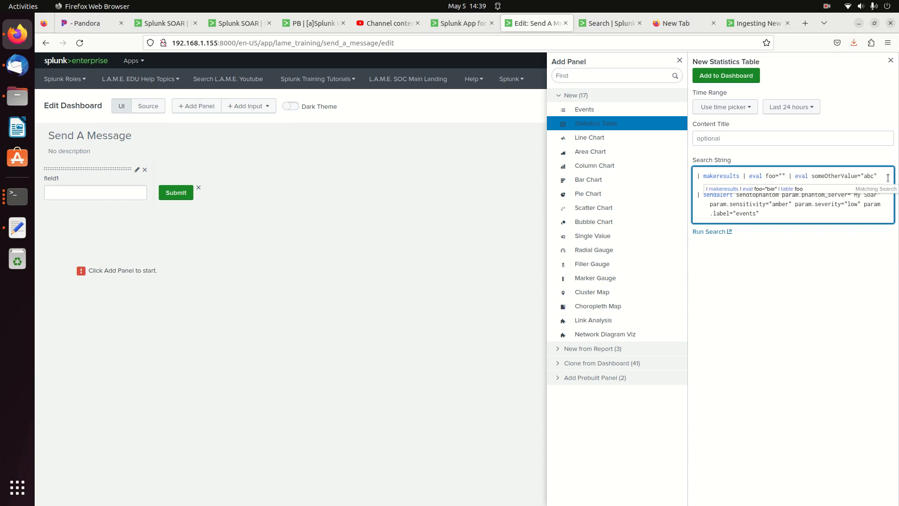
text($userMsg)
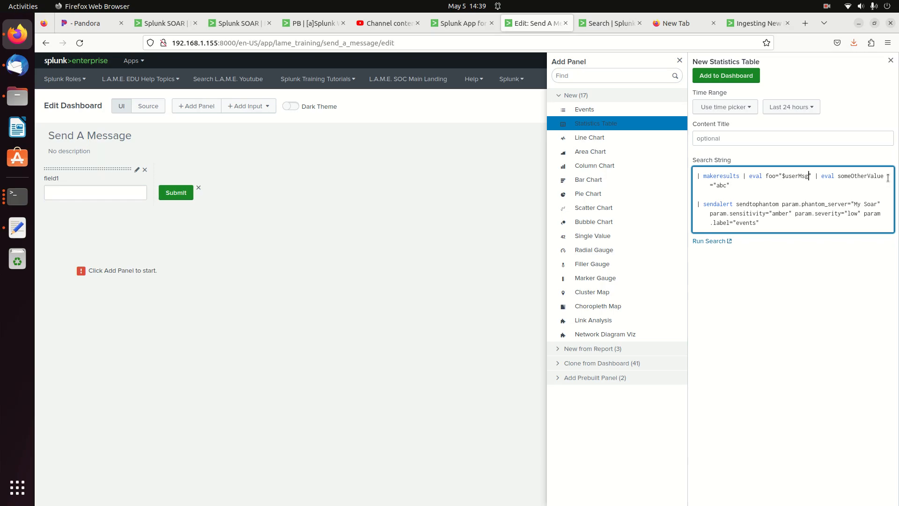
text($)
double_click(795, 177)
key(ctrl+c)
click(736, 77)
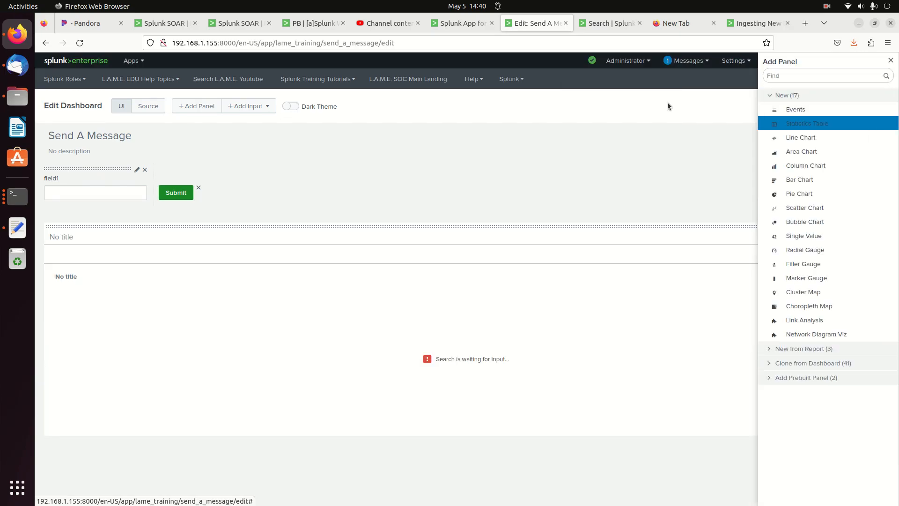
Set the text input's token to userMsg and its label to "What Message Do You Want?", and save the dashboard
click(136, 170)
double_click(194, 264)
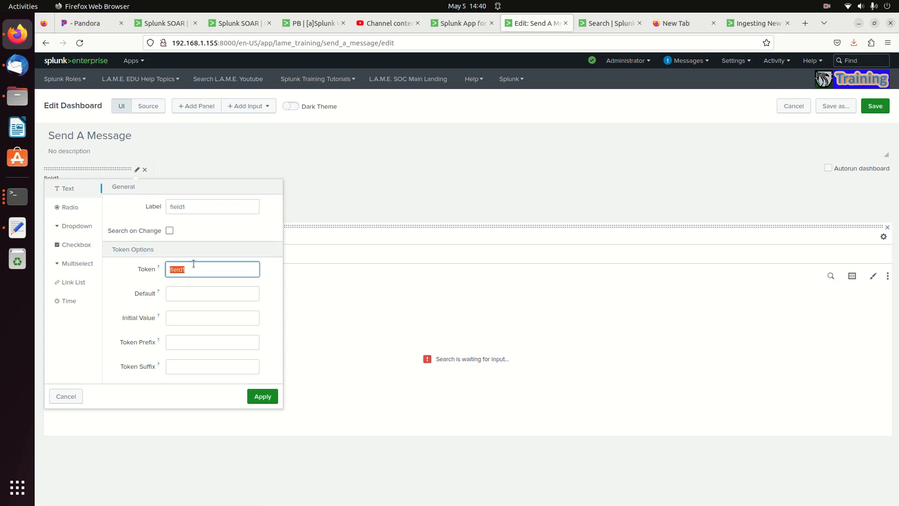
key(ctrl+v)
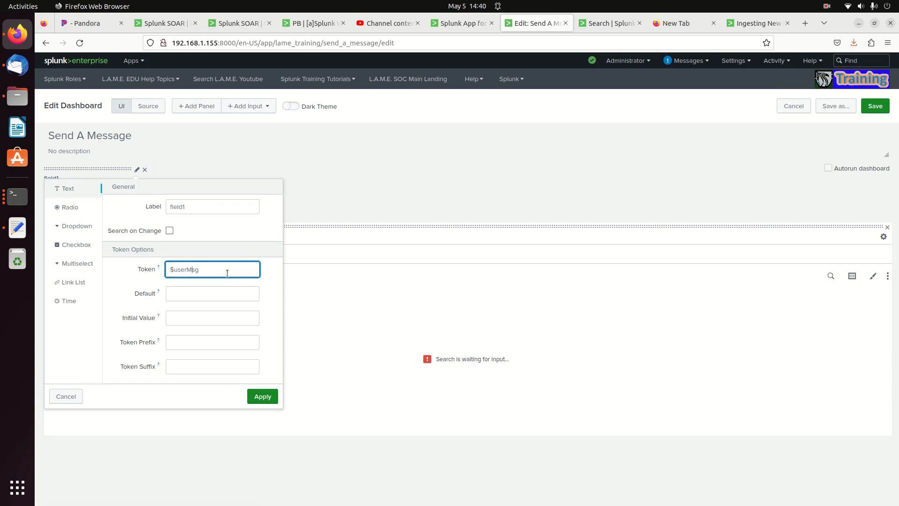
key(BackSpace)
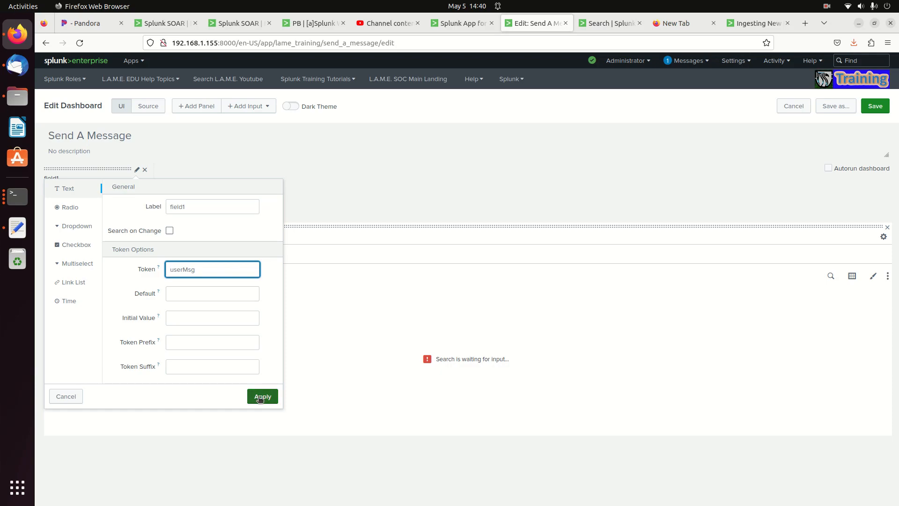
double_click(184, 206)
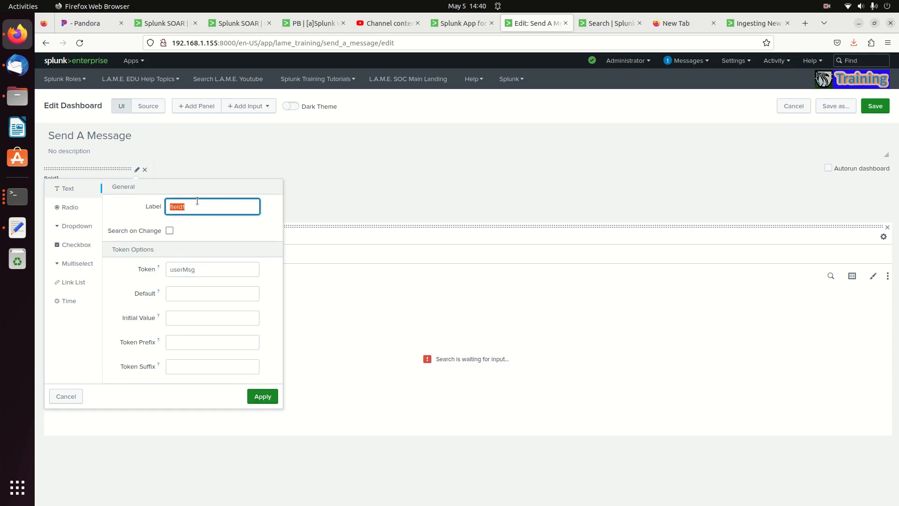
text(E)
text(What Message Do You Want?)
click(253, 397)
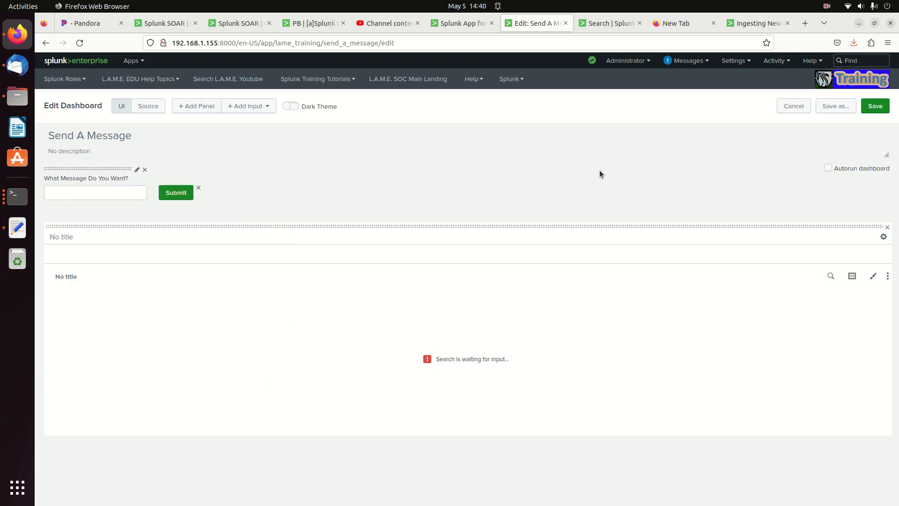
click(876, 106)
Submit "A Phantom Message for the Ages" through the dashboard and approve running the flagged sendalert query
click(120, 131)
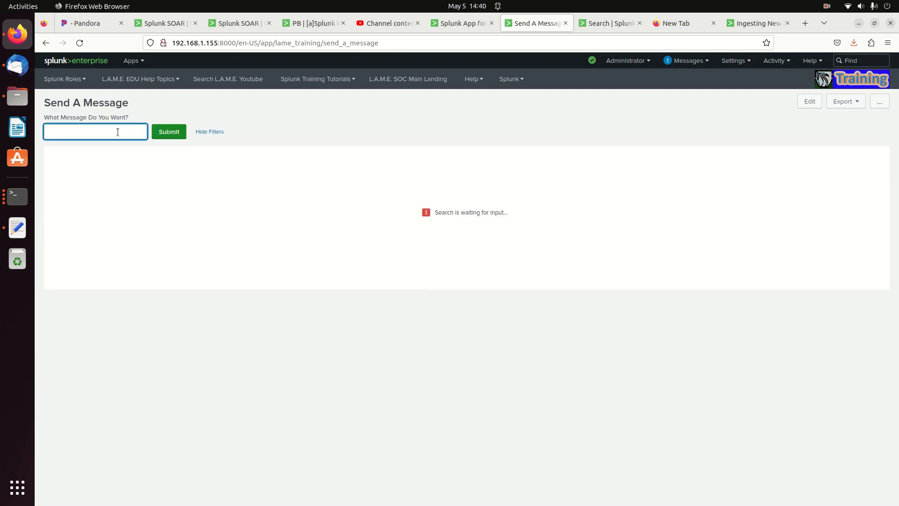
text(A Phantom Message for the Ages)
click(169, 131)
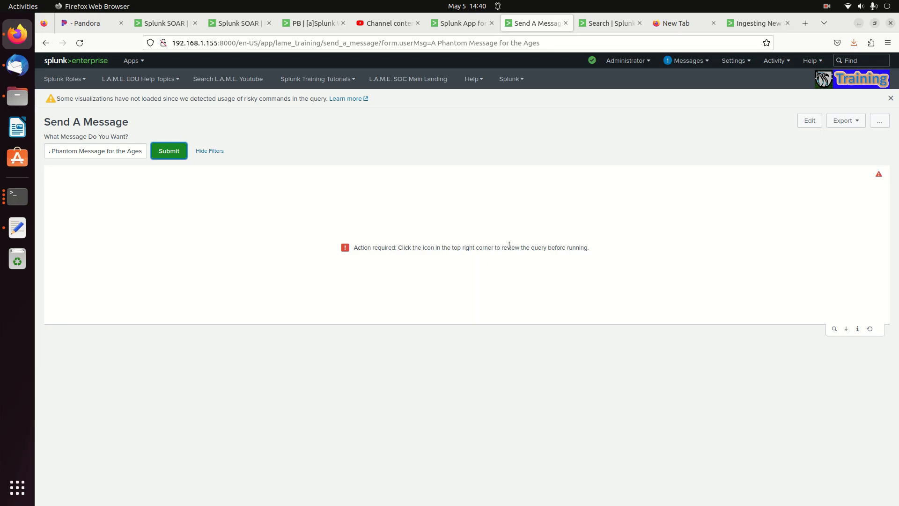
click(879, 175)
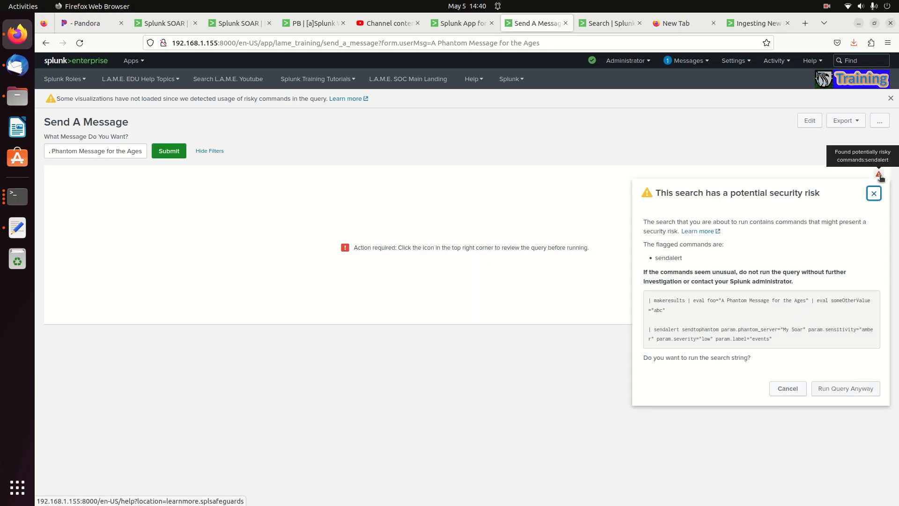
click(843, 388)
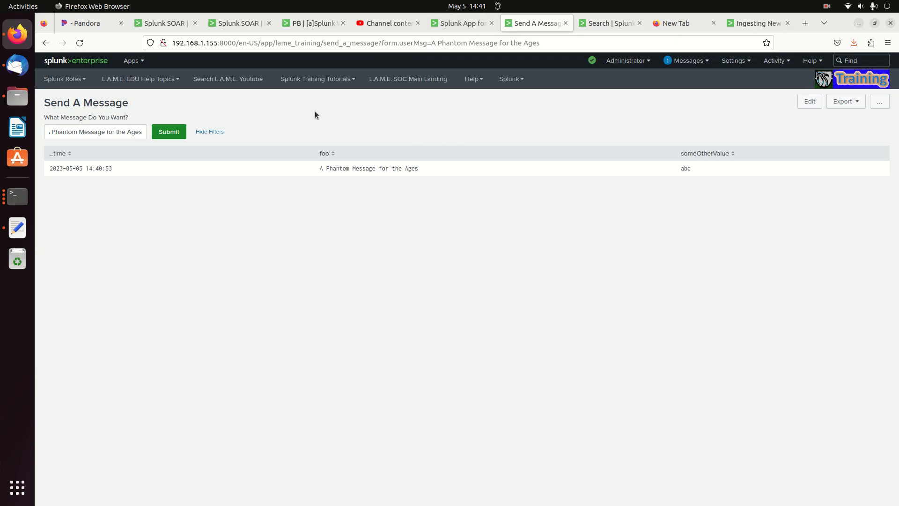
Open the newest SOAR event, search1, and expand its artifact to examine the foo field's details
click(236, 27)
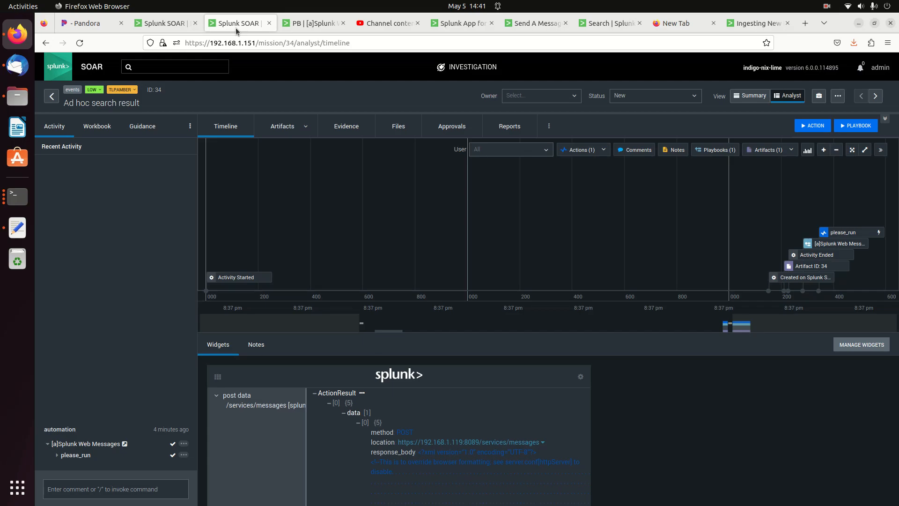
click(298, 23)
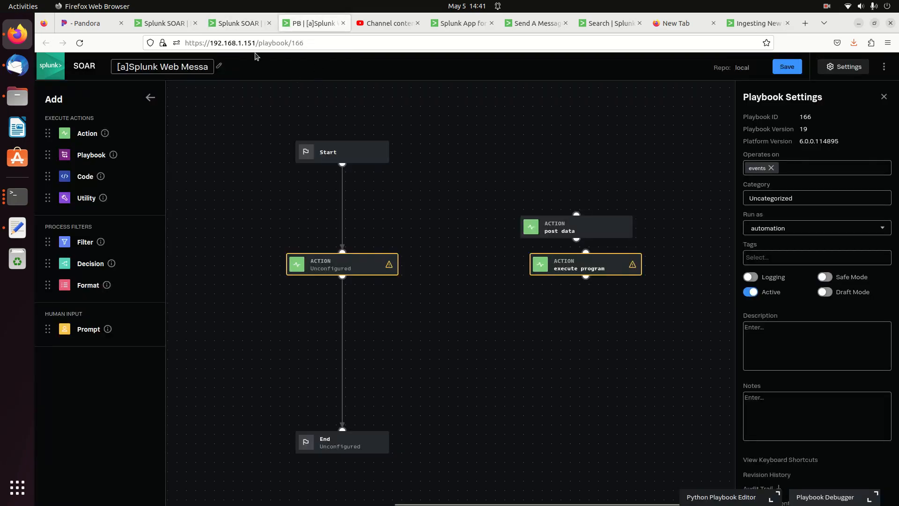
click(239, 23)
click(52, 92)
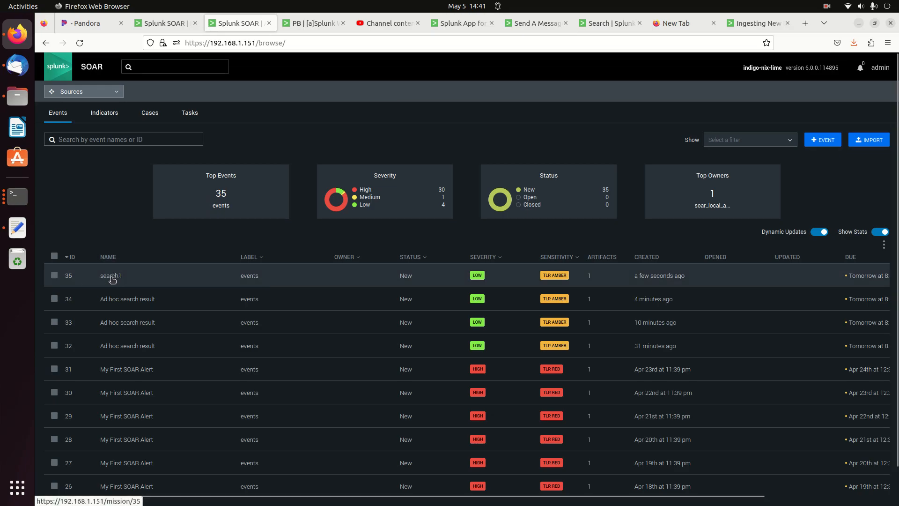
click(120, 276)
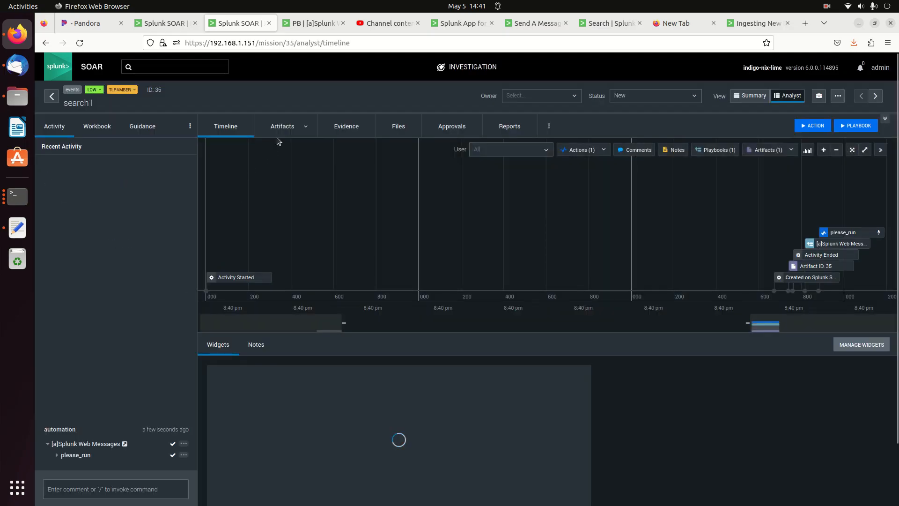
click(288, 126)
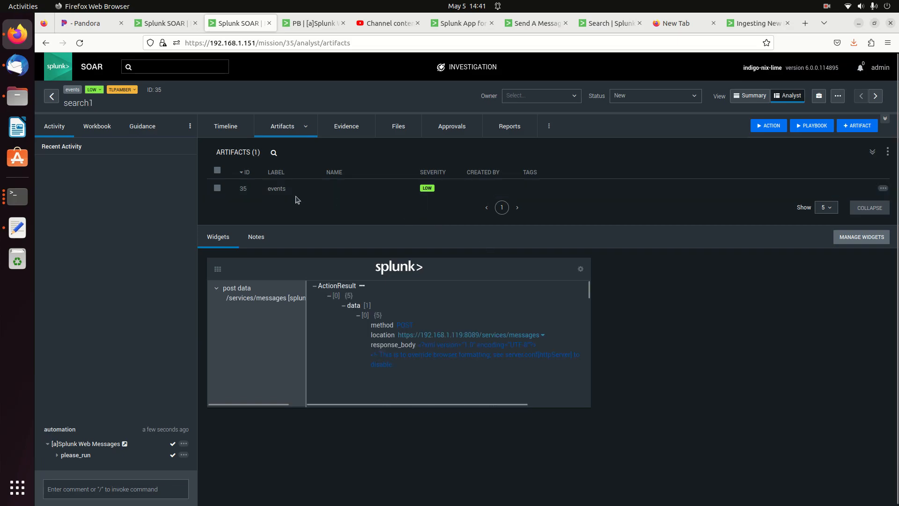
click(351, 190)
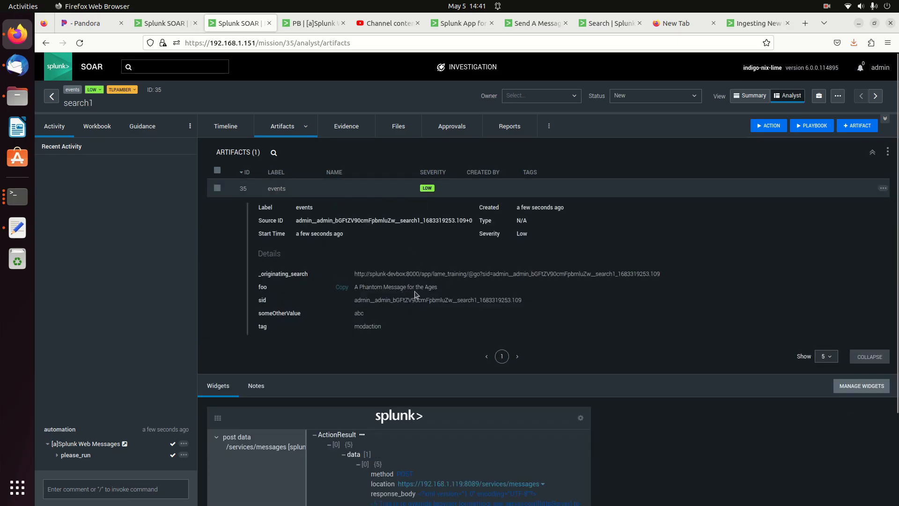
Reload the Ingesting New Logs on Remote System page and view its Splunk web messages
click(751, 23)
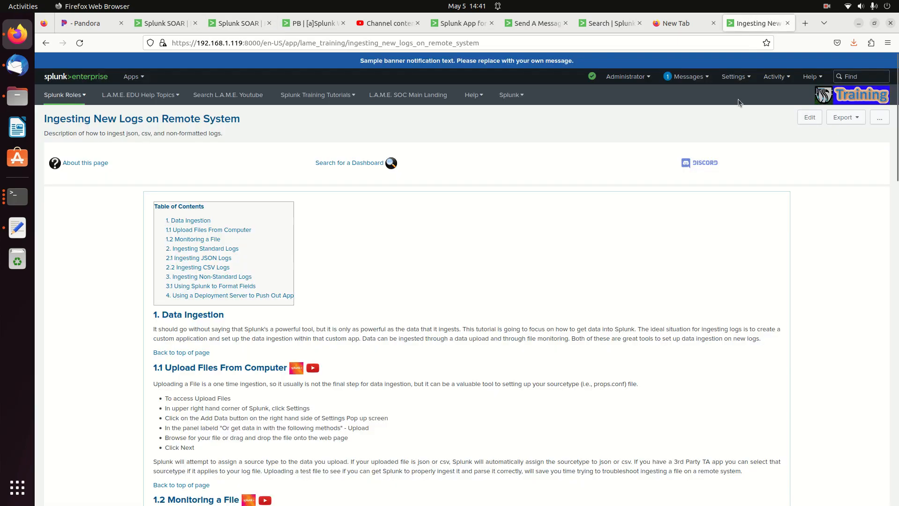
click(79, 43)
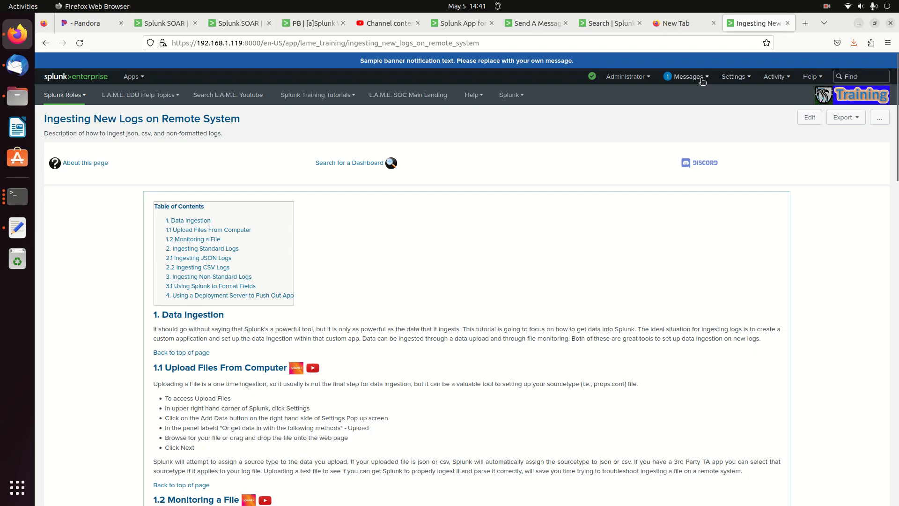
click(702, 80)
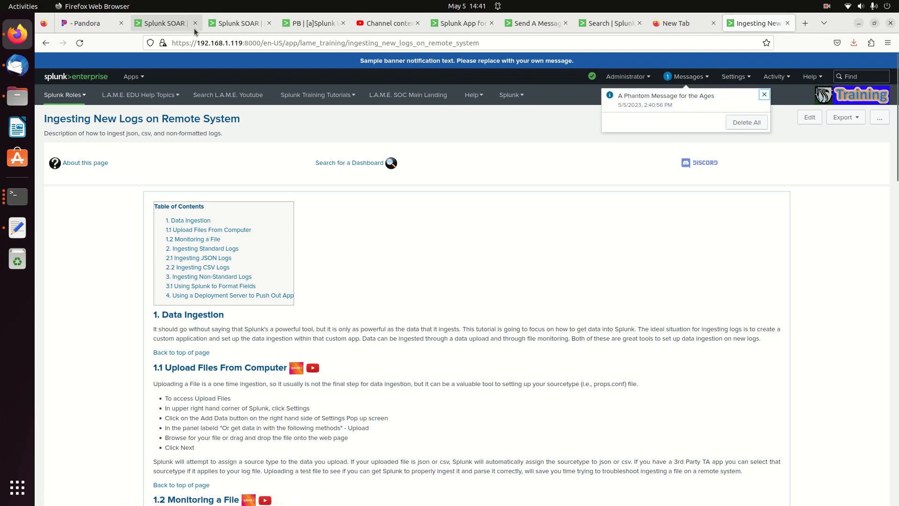
Inspect the playbook's Please Run action, focusing on the foo field in the body parameter artifact:*.cef.foo
click(300, 29)
click(345, 272)
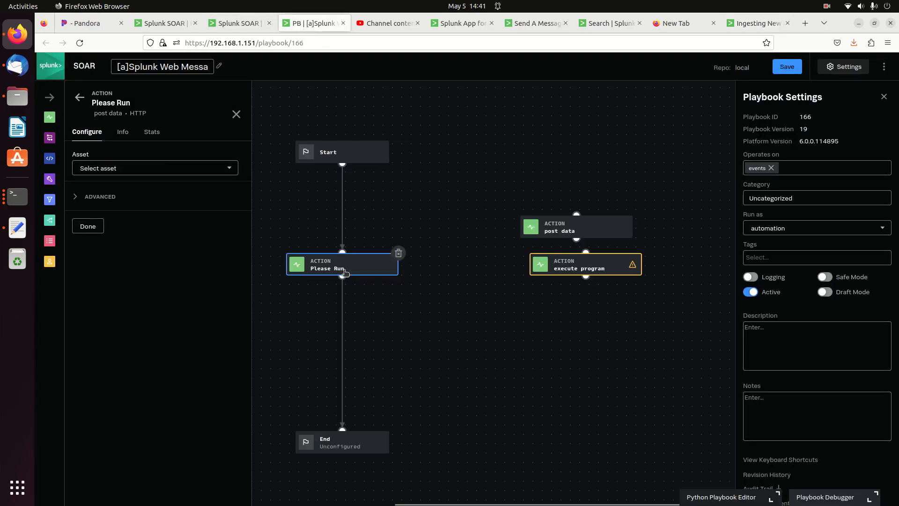
click(107, 260)
click(149, 338)
double_click(138, 338)
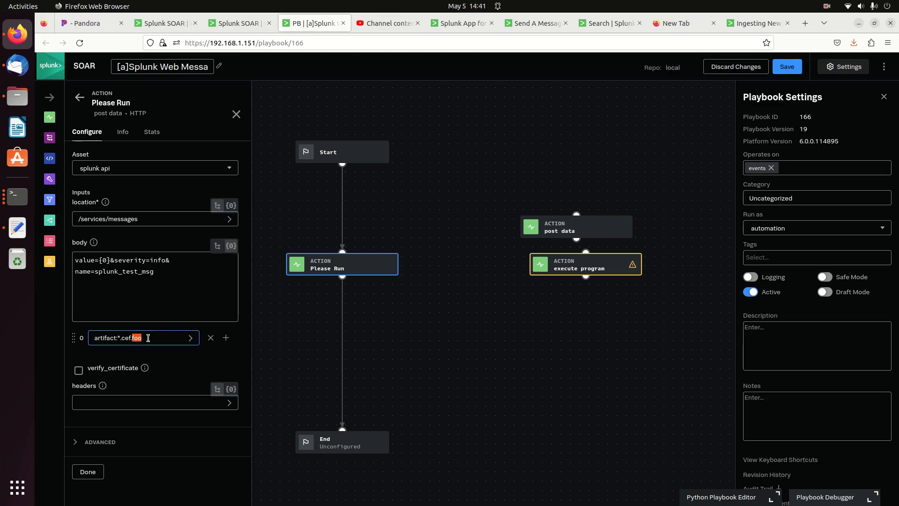
Review the original Splunk search, examining the foo field, its message value and the sendalert sendtophantom line
click(601, 25)
click(136, 136)
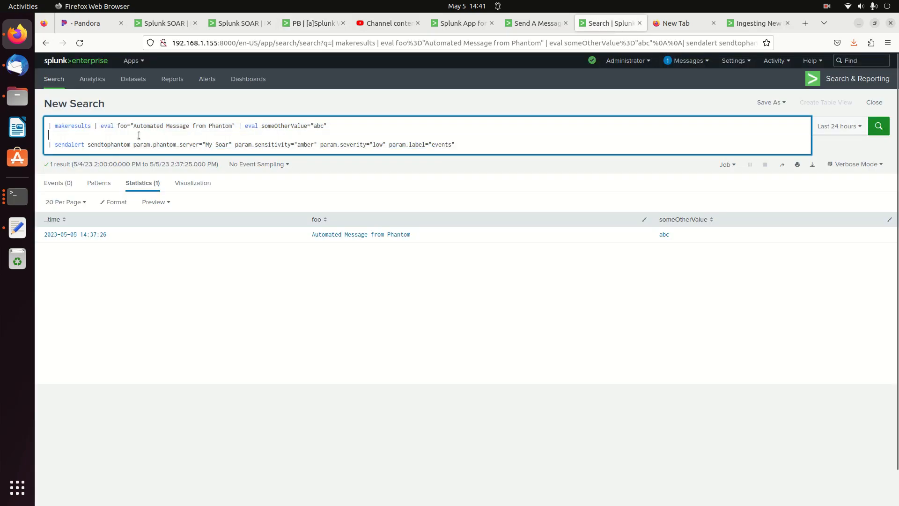
double_click(123, 128)
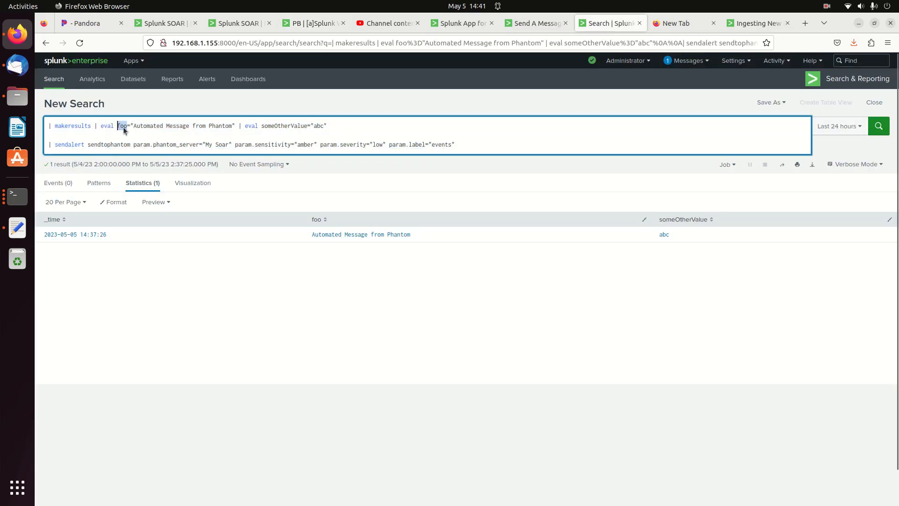
double_click(156, 126)
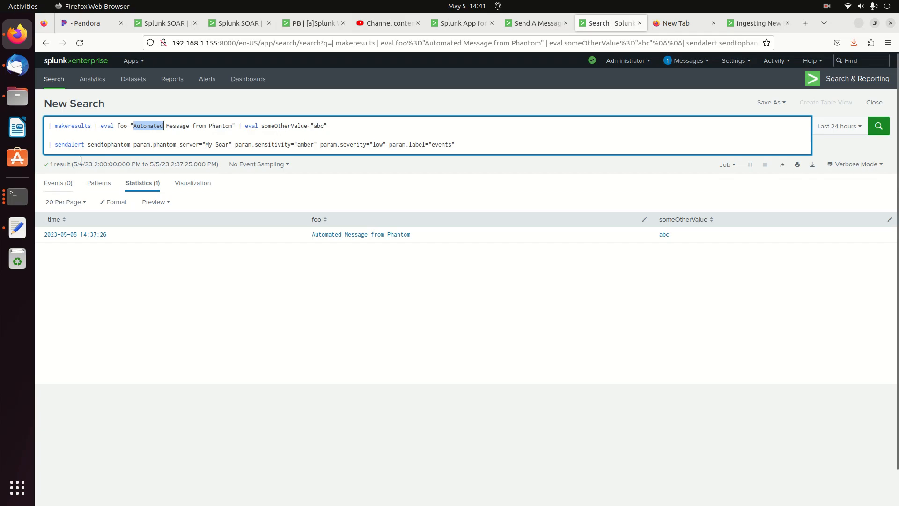
triple_click(60, 145)
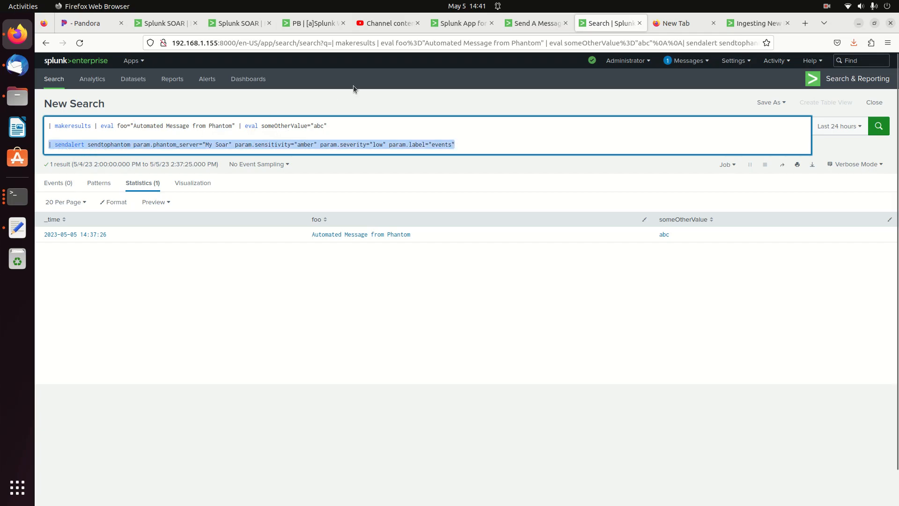
Compare the Send A Message dashboard's text input with the original search, and open the table panel's search in the dashboard editor
click(331, 29)
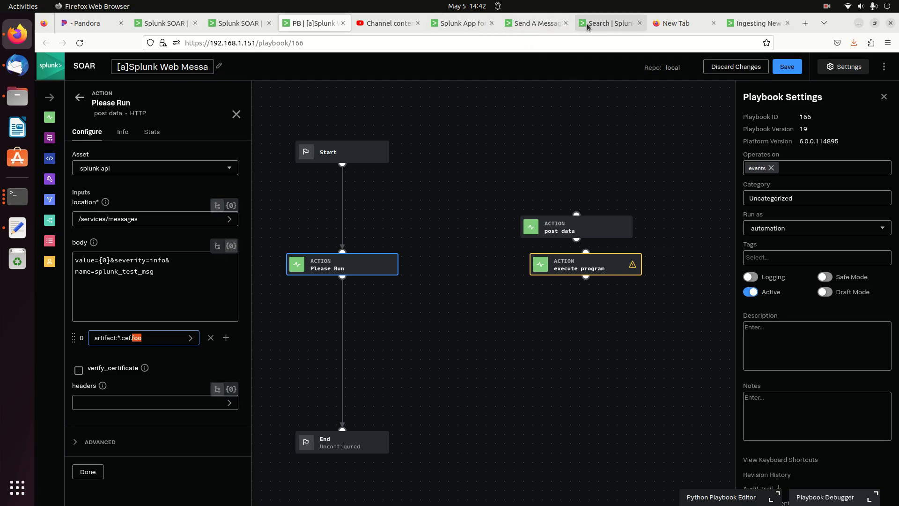
click(540, 27)
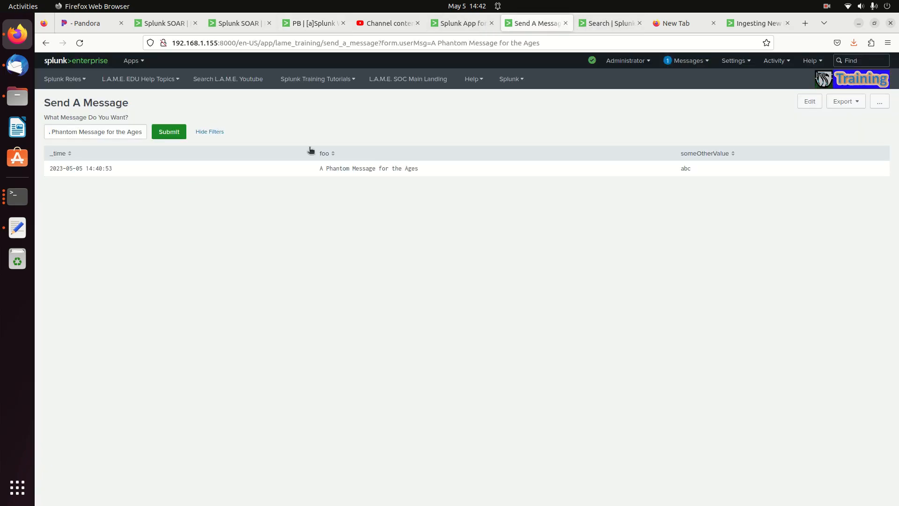
triple_click(62, 132)
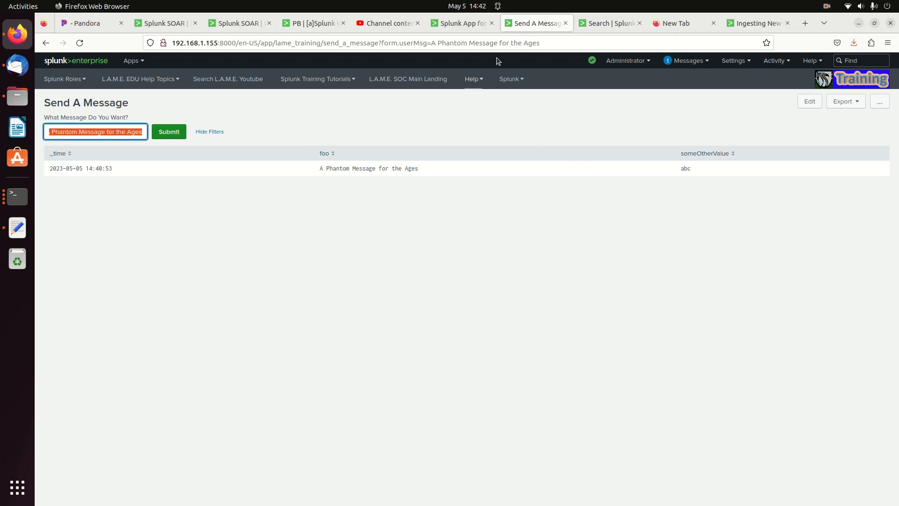
click(607, 24)
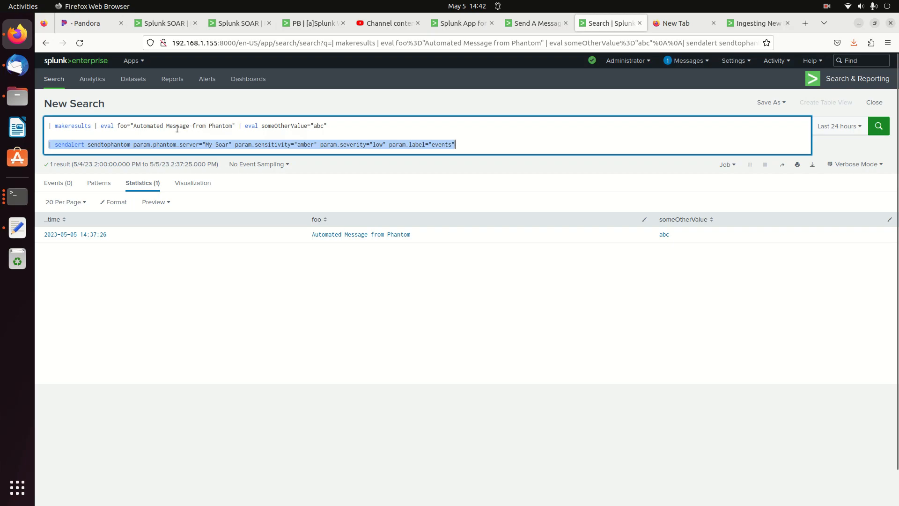
click(516, 28)
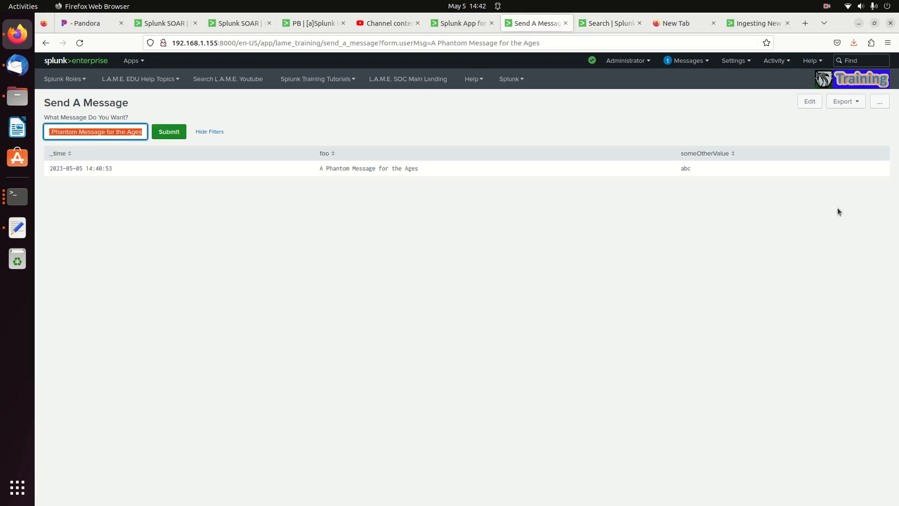
click(809, 98)
click(831, 275)
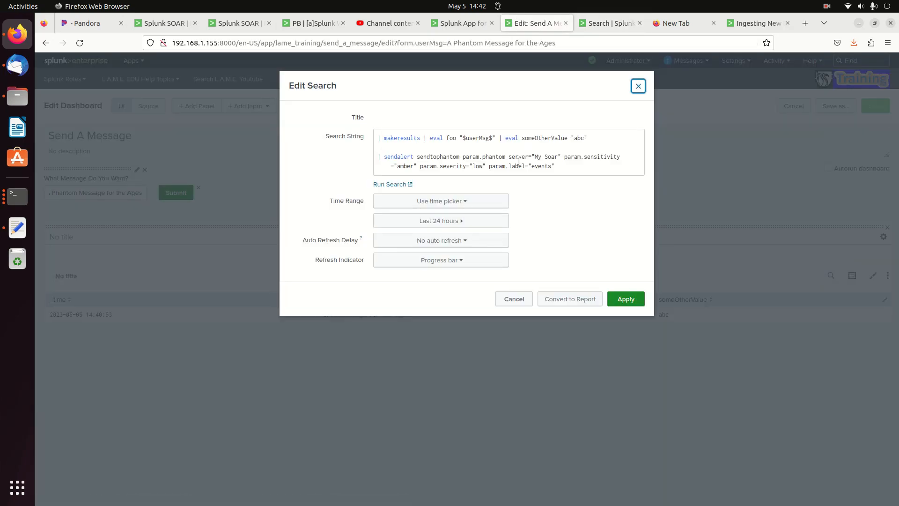